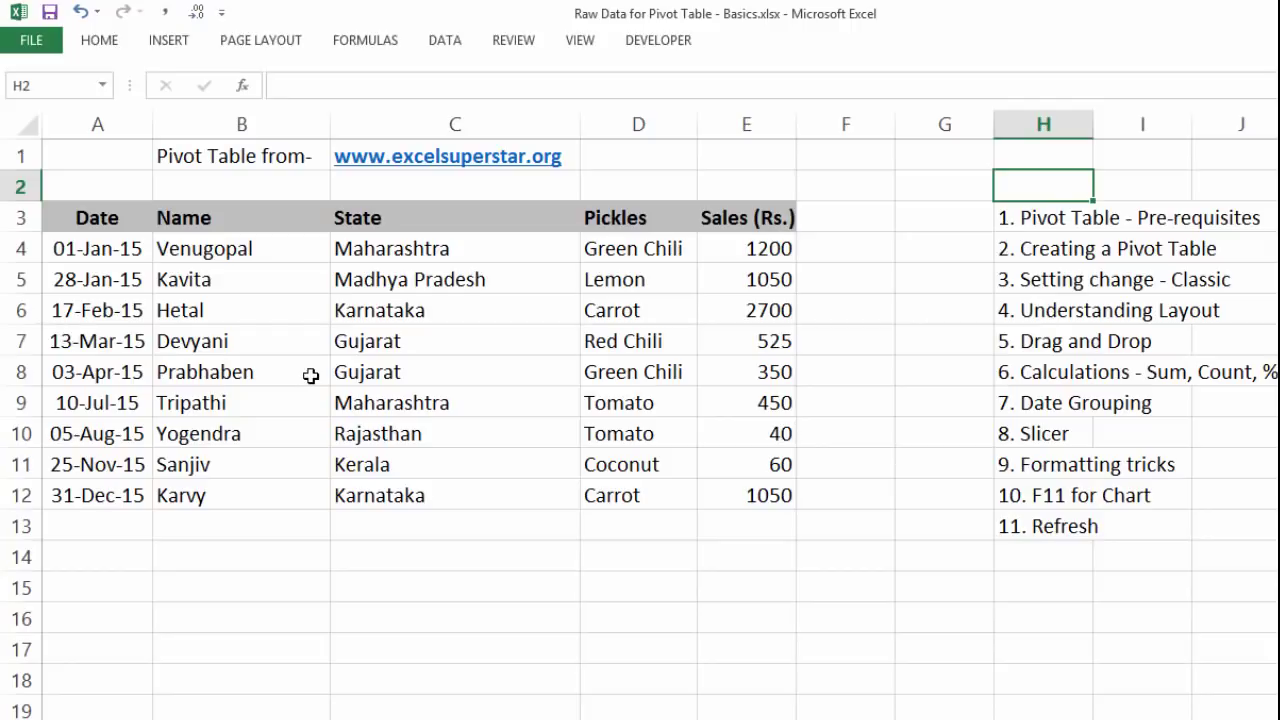
- Select the Tomato, Red Chili and Carrot pickle entries, then open and close the Insert options
click(655, 408)
click(672, 346)
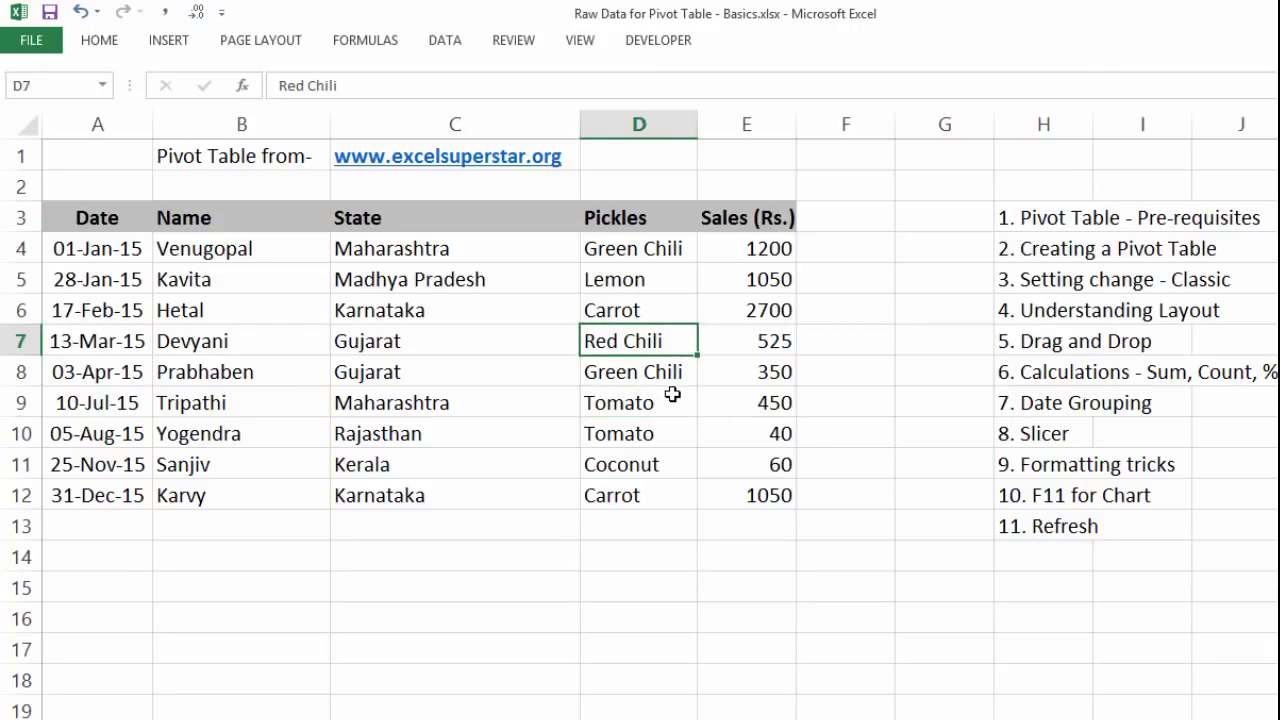
click(656, 301)
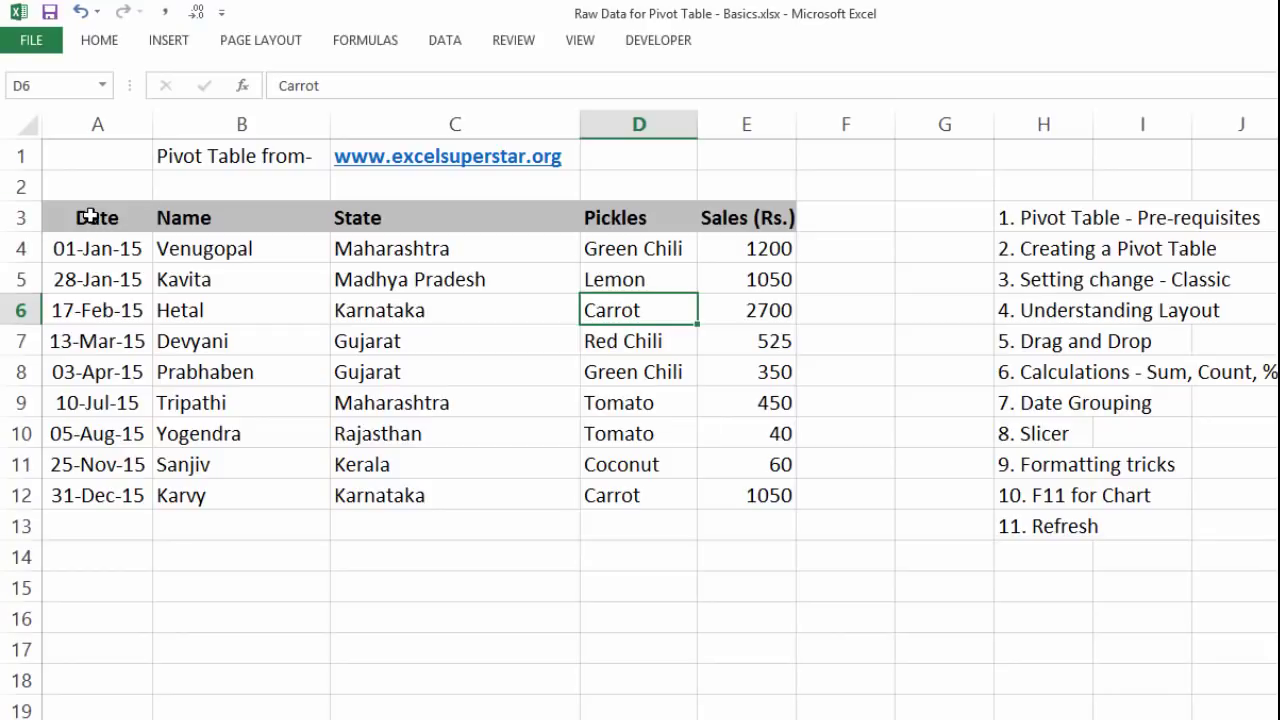
click(166, 41)
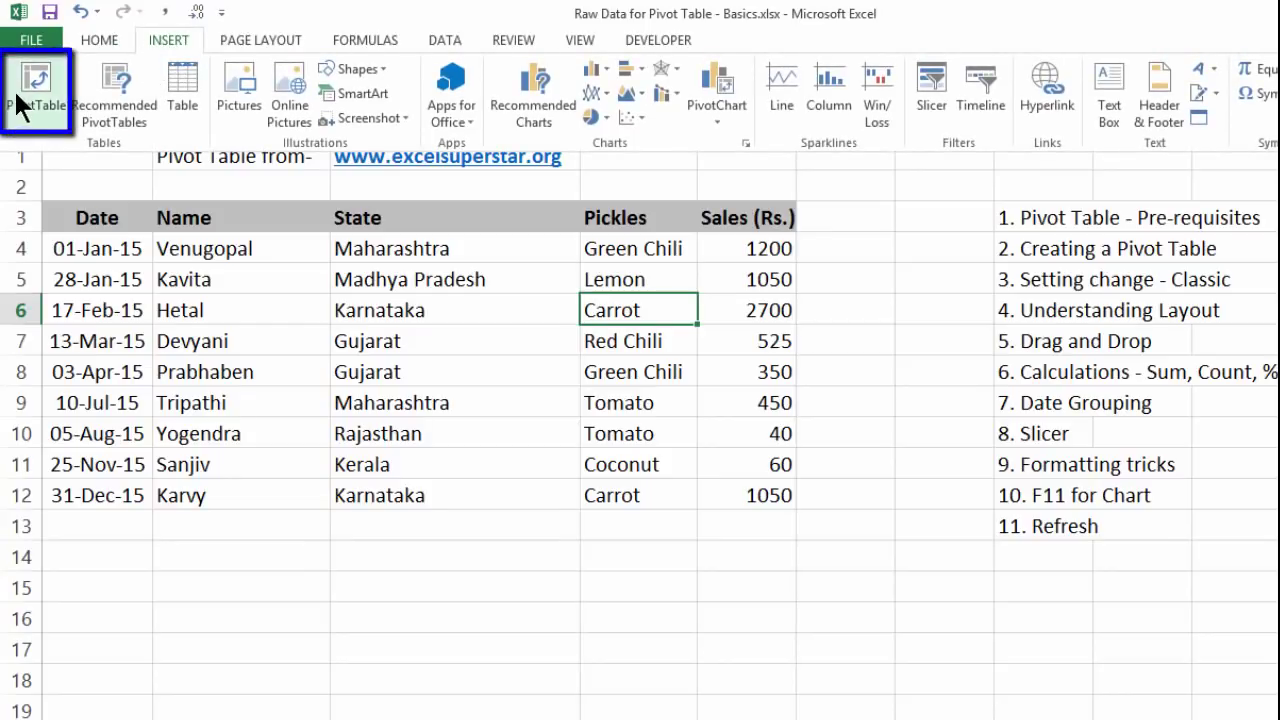
click(245, 171)
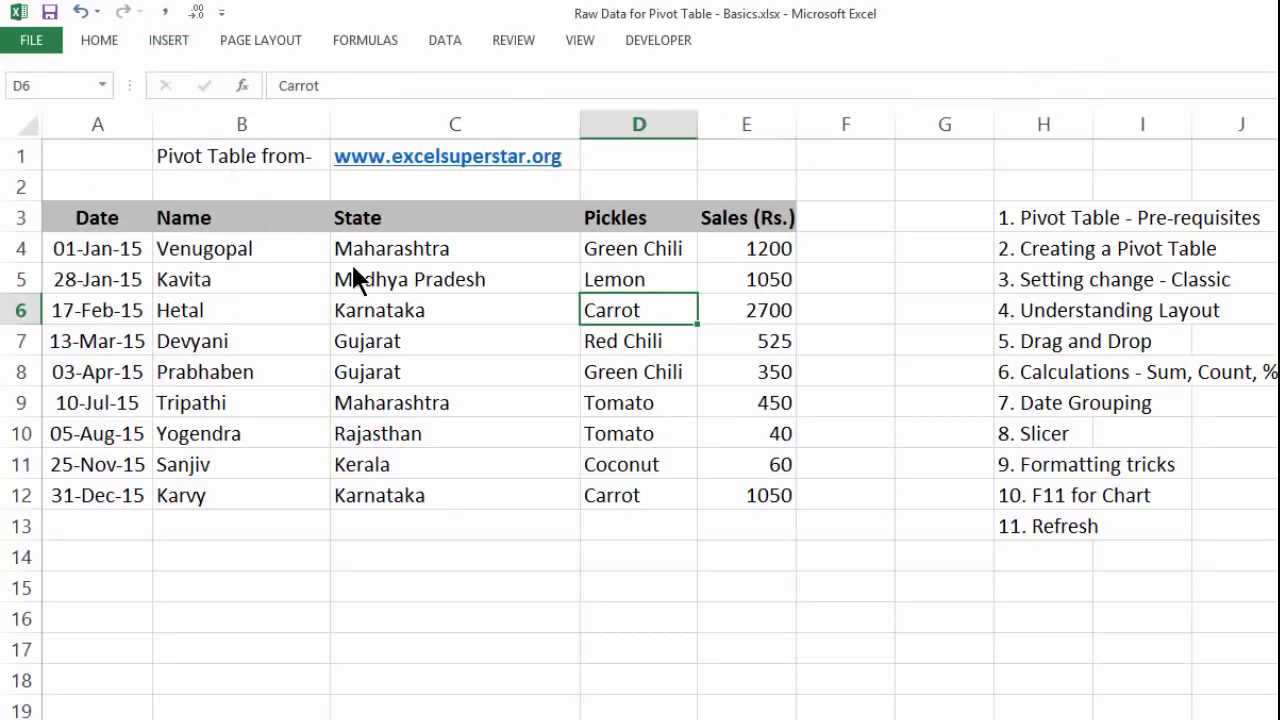
- Delete the State column heading, then undo to restore it
click(370, 212)
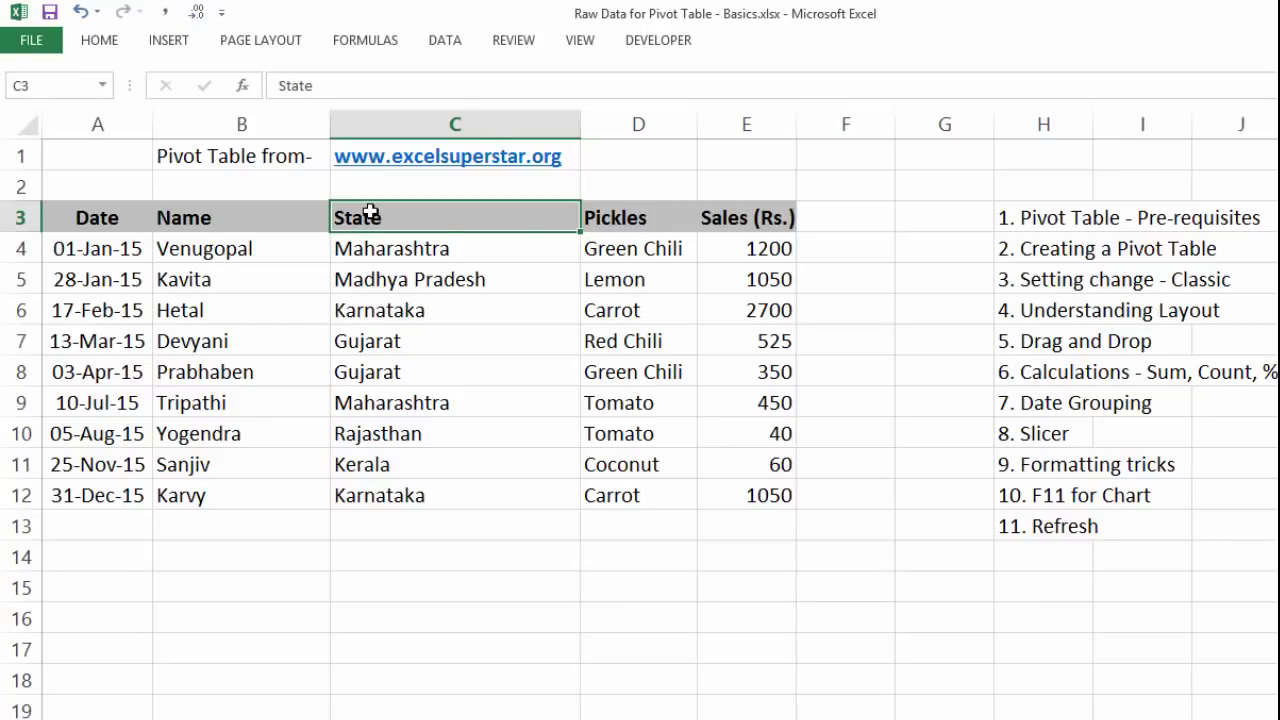
key(Delete)
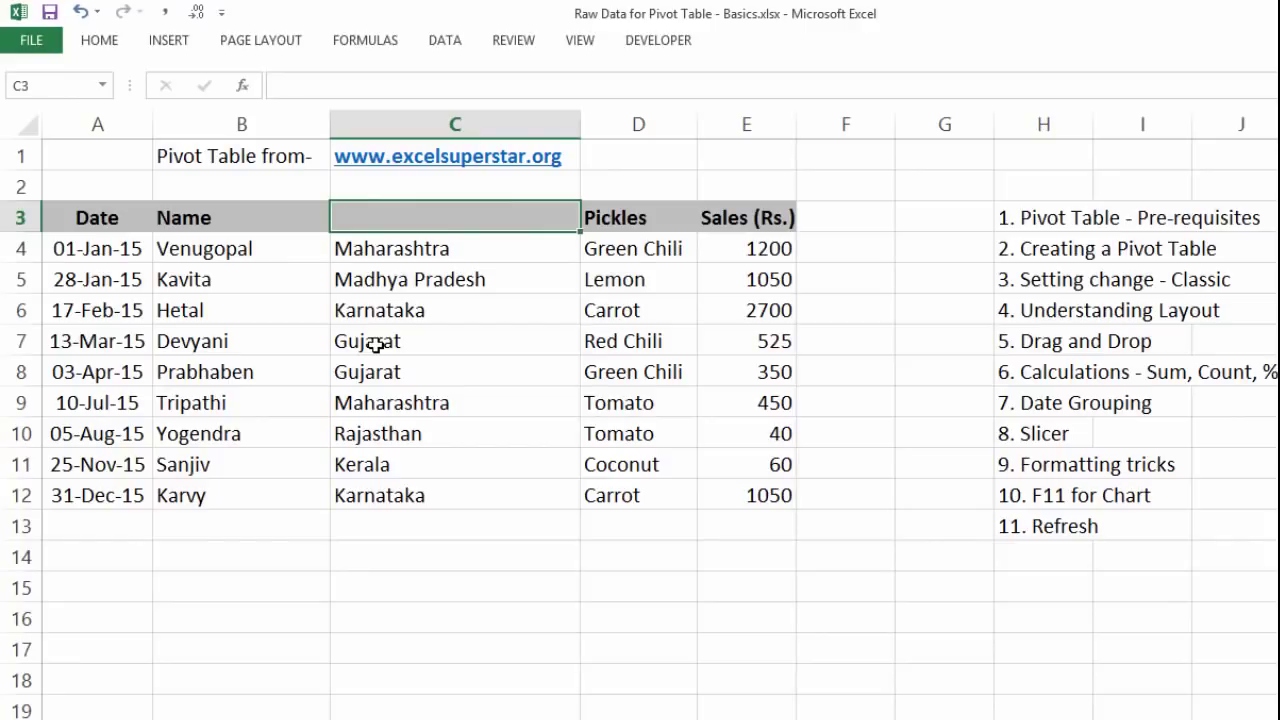
key(ctrl+z)
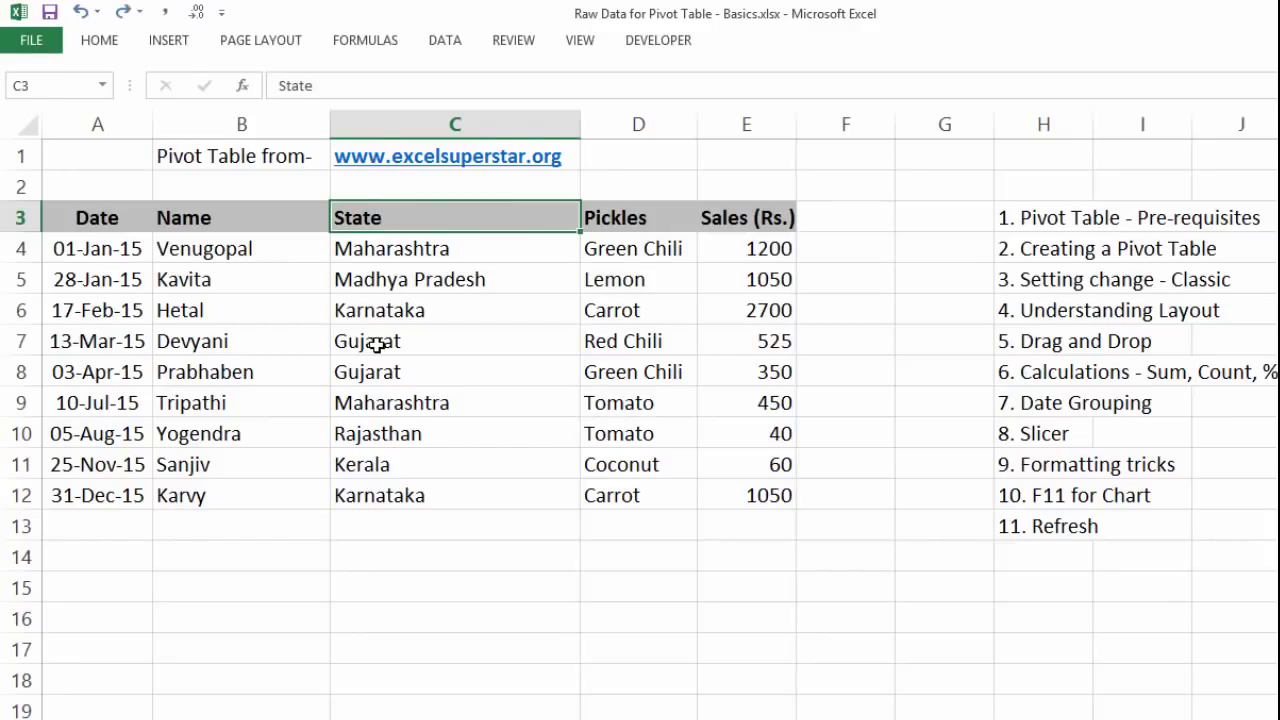
- Merge the Madhya Pradesh and Karnataka cells, then undo the merge
drag(390, 282, 395, 313)
click(86, 38)
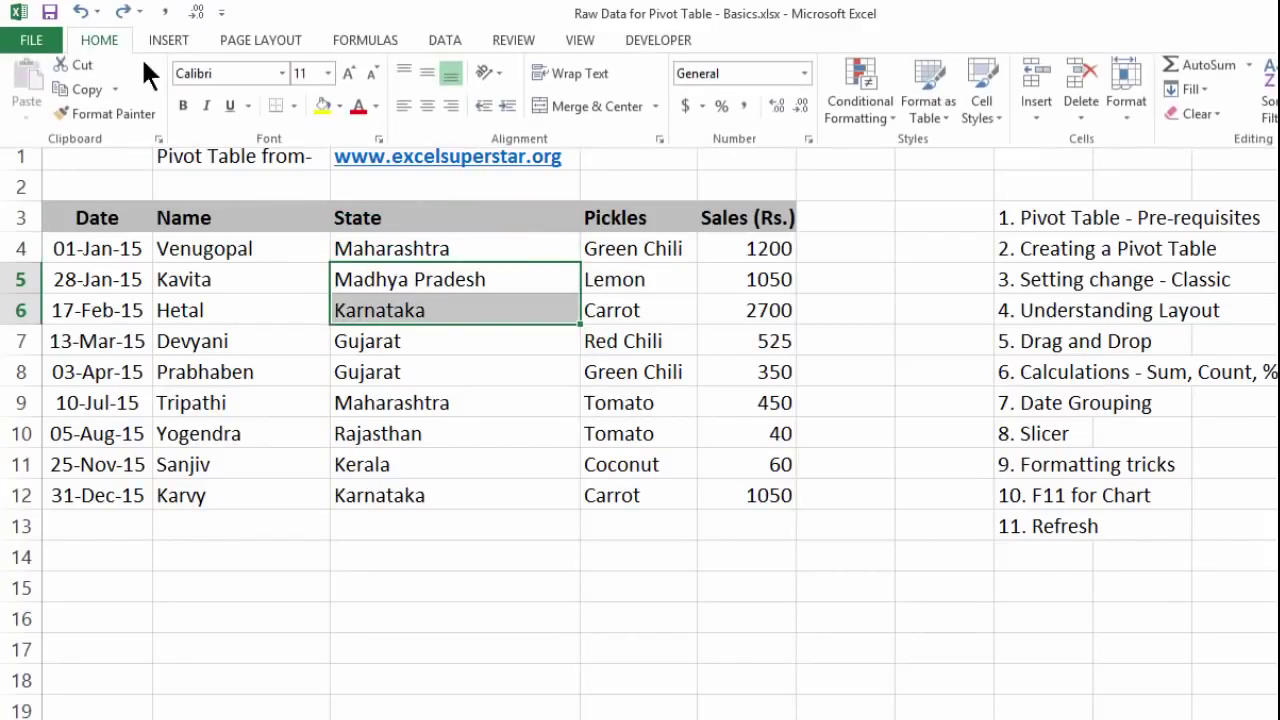
click(606, 108)
click(604, 108)
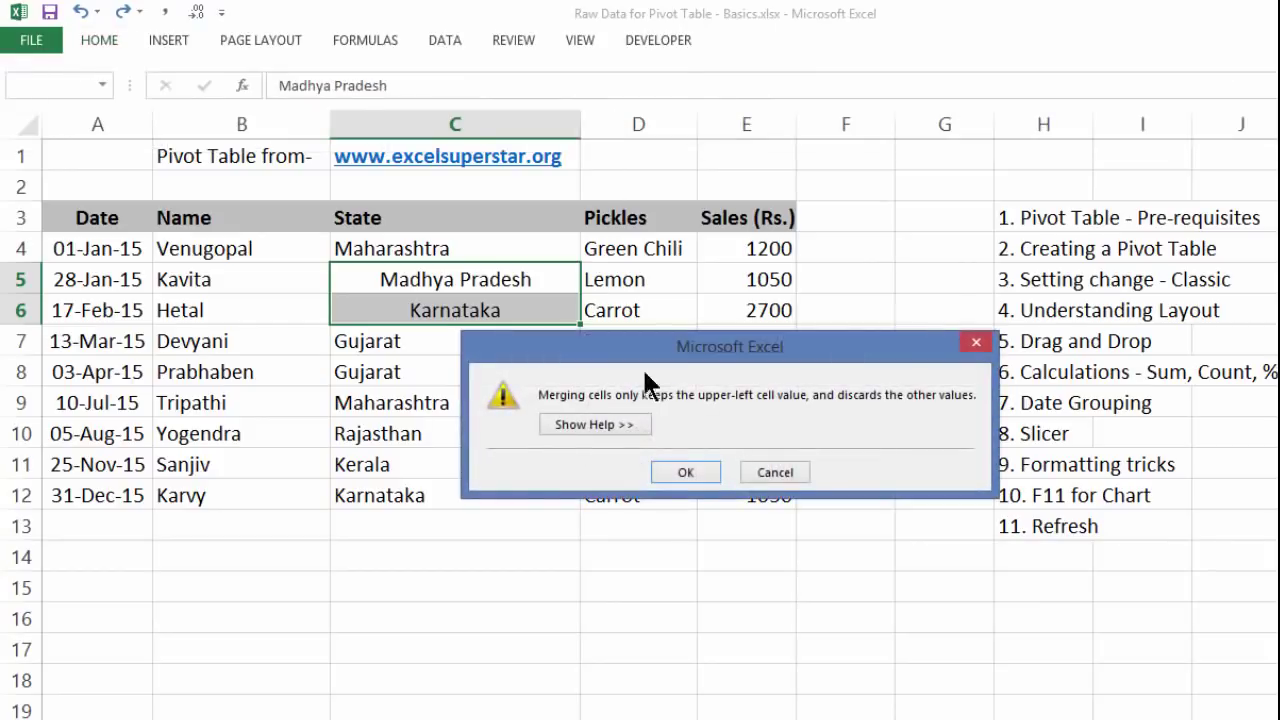
click(685, 472)
key(ctrl+z)
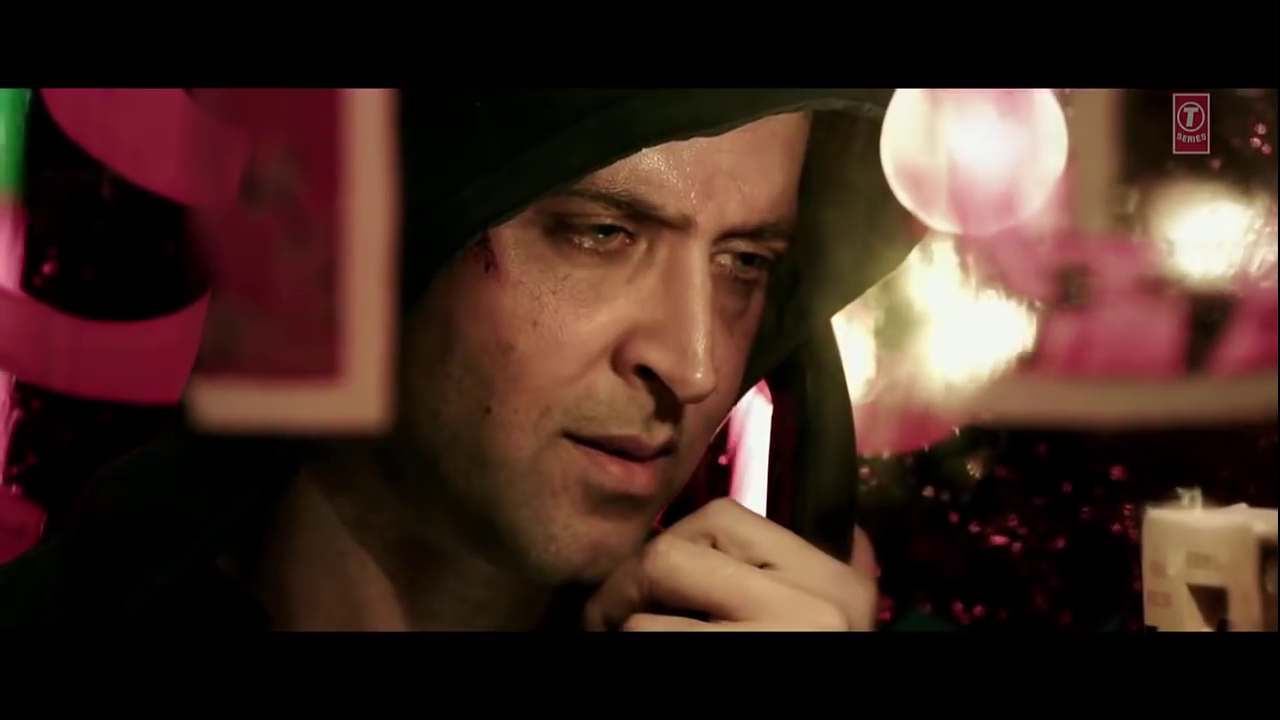
- Build an empty PivotTable from A3:E12 on a new worksheet
drag(97, 217, 735, 501)
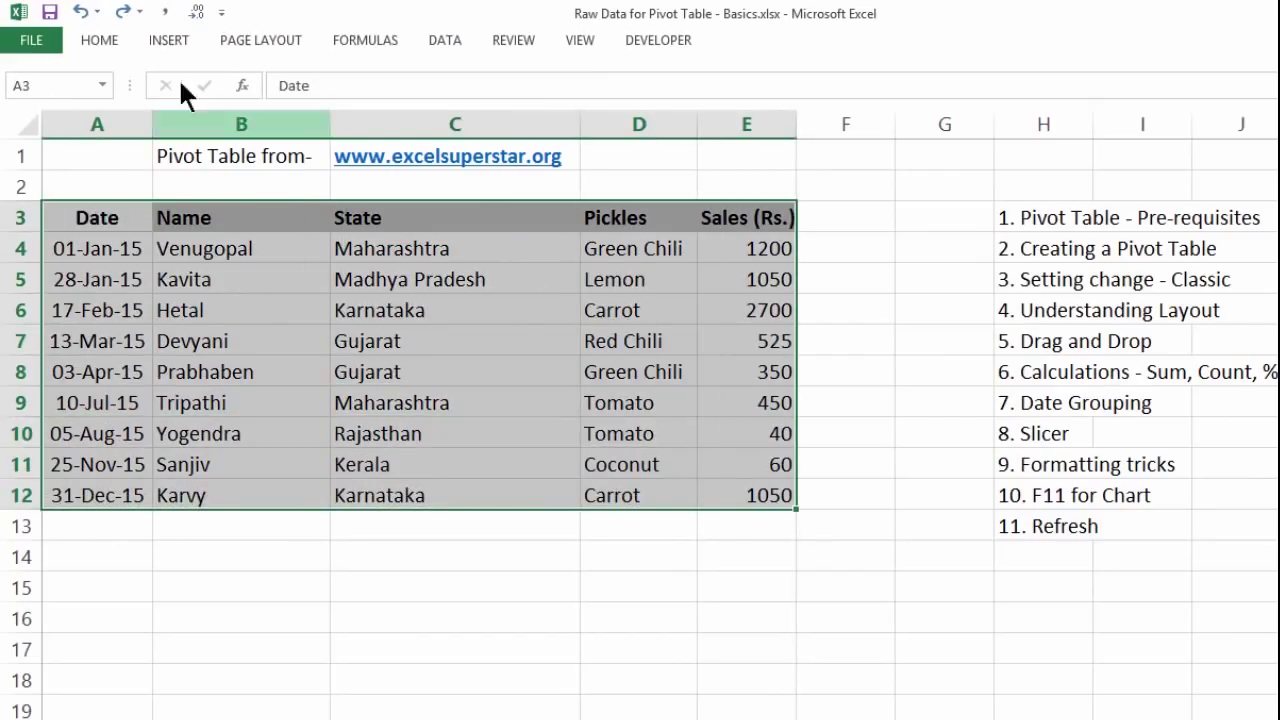
click(165, 45)
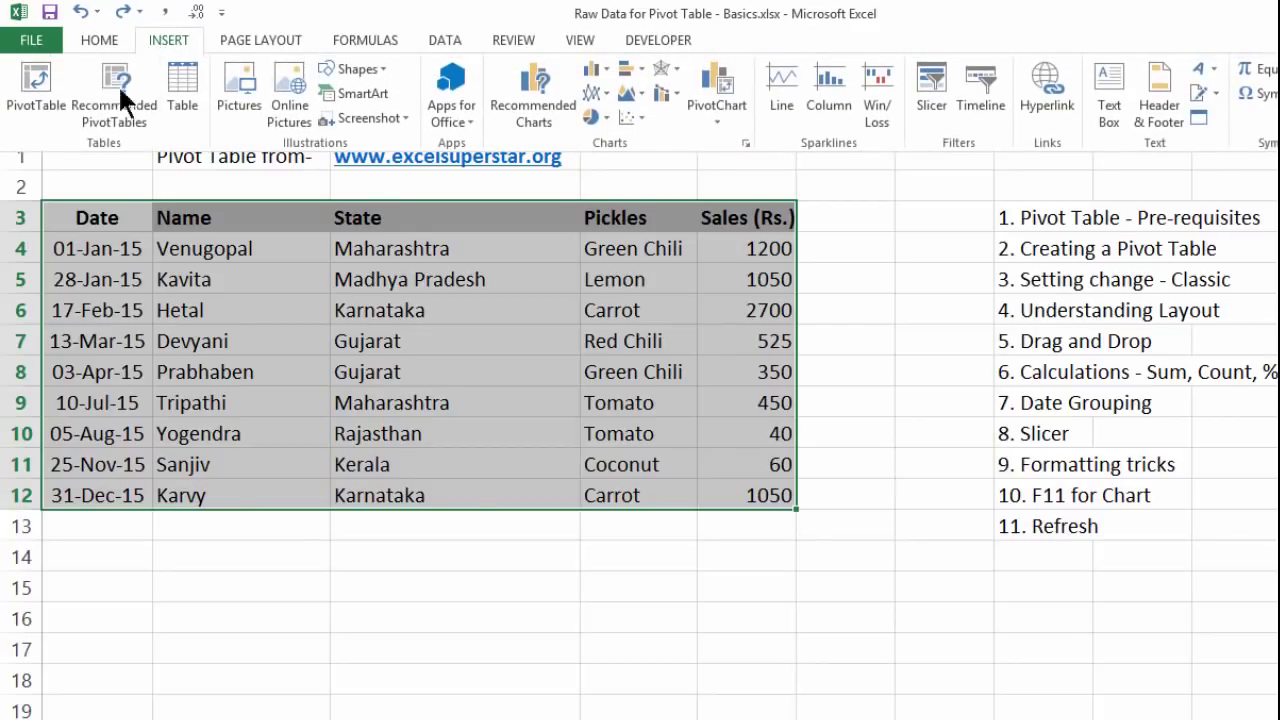
click(40, 97)
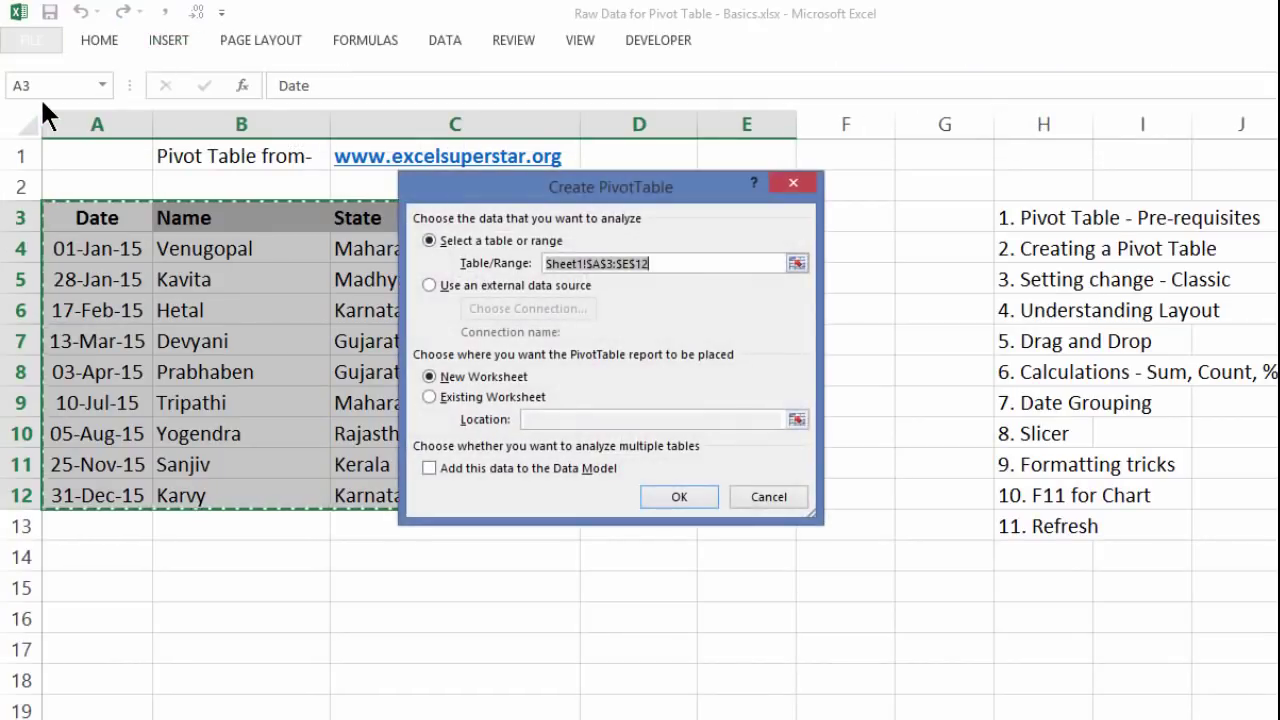
click(666, 500)
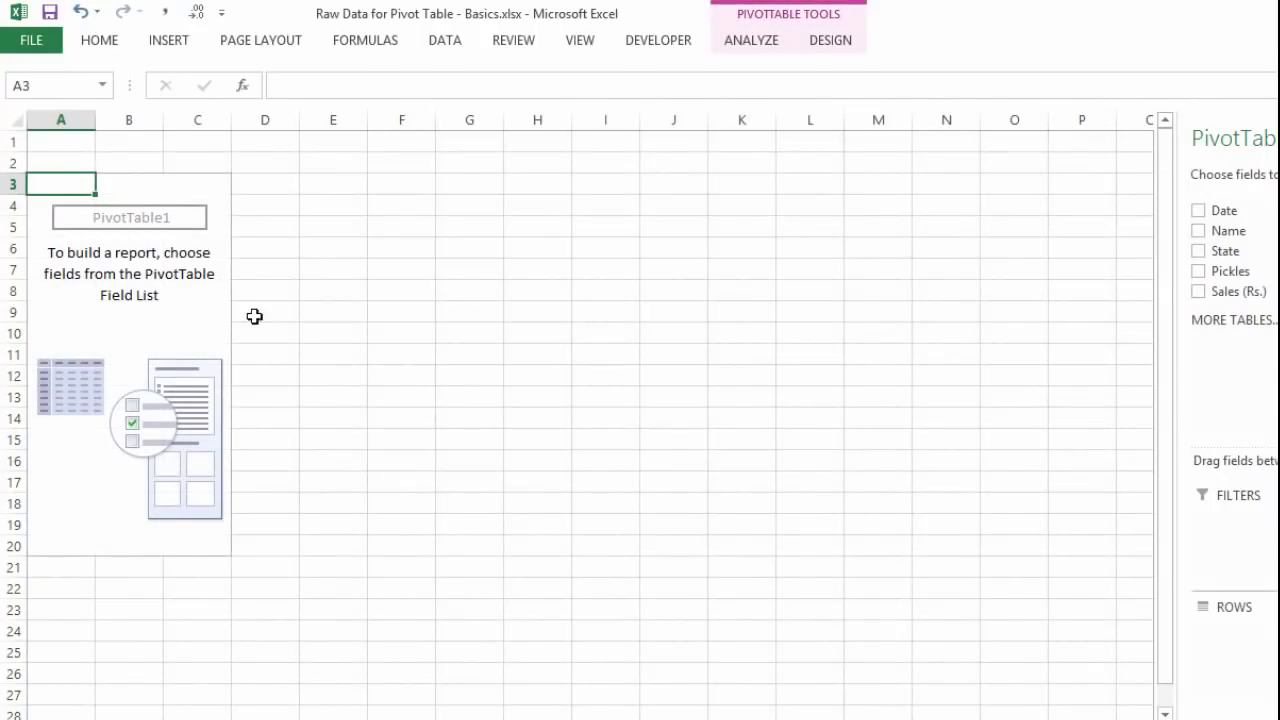
- Turn on Classic PivotTable layout in the PivotTable Options Display settings
right_click(176, 284)
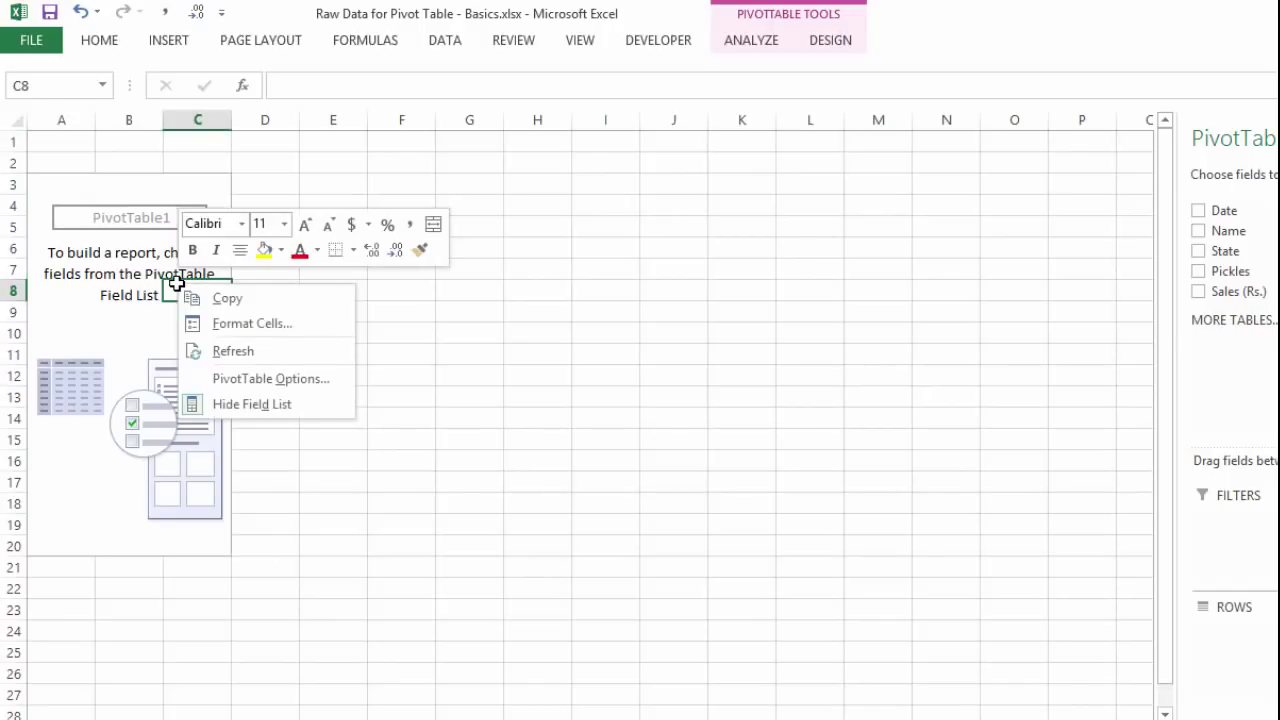
click(237, 381)
click(246, 194)
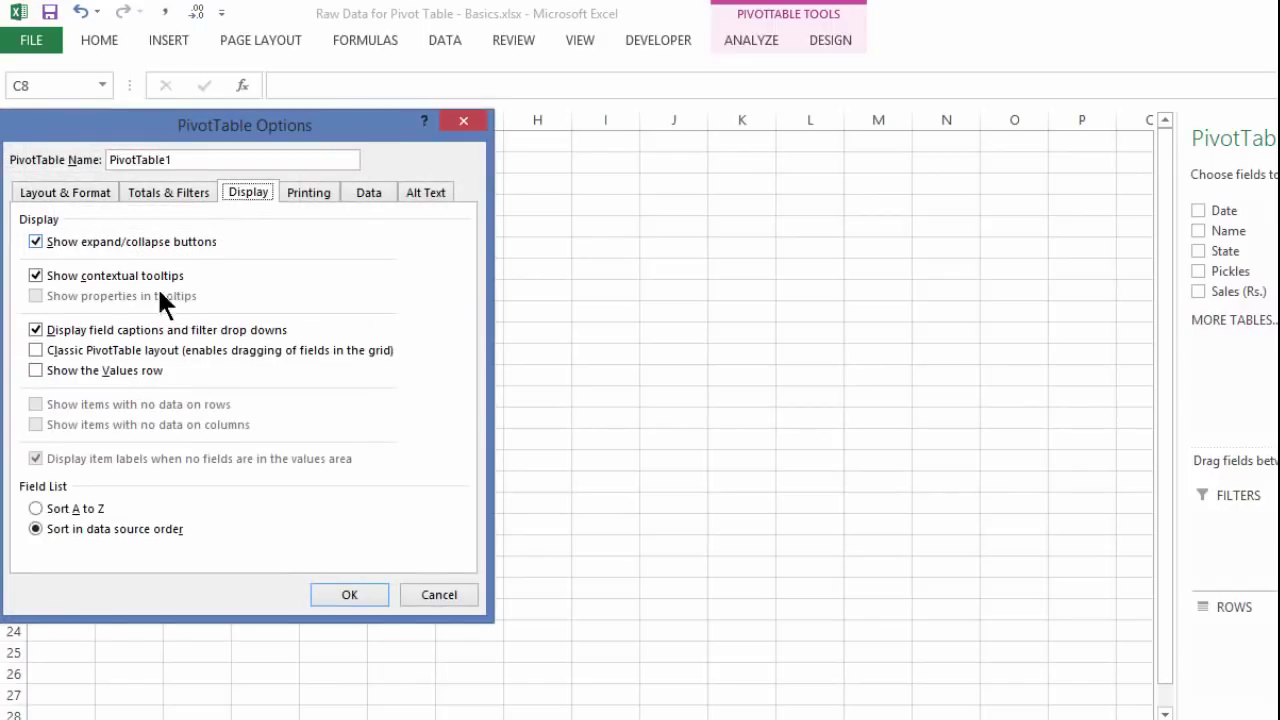
click(53, 348)
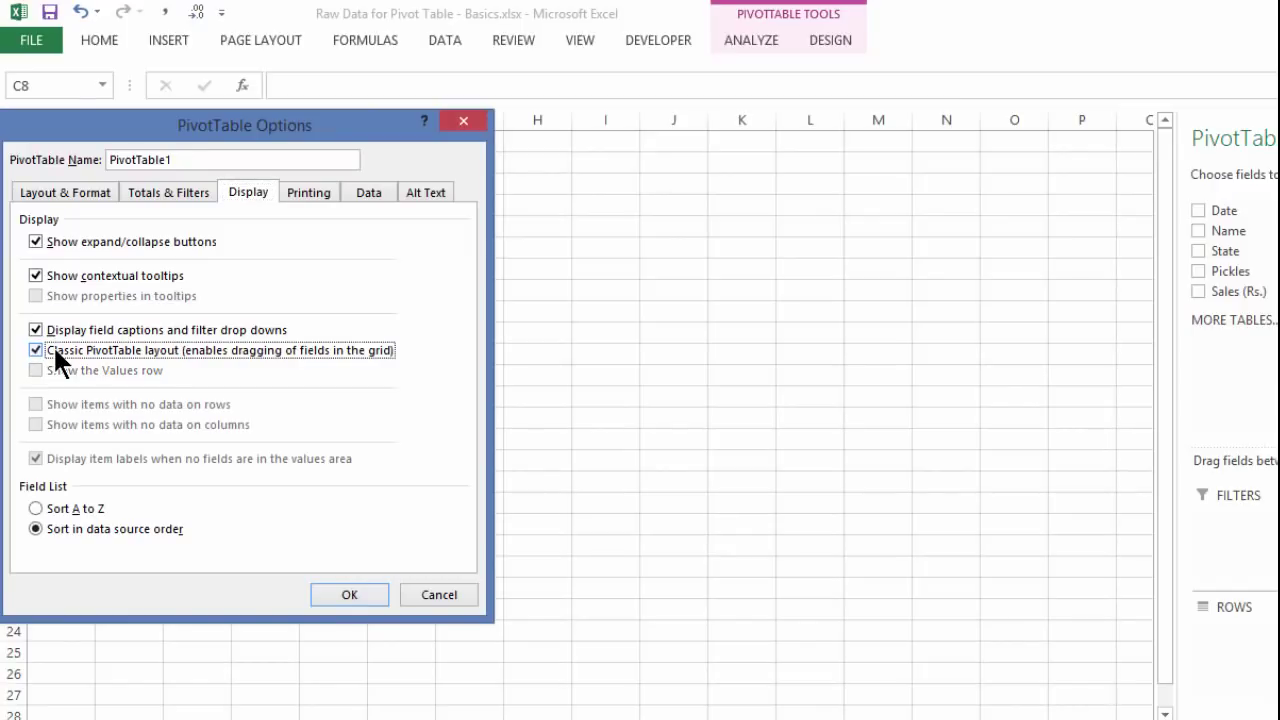
click(372, 597)
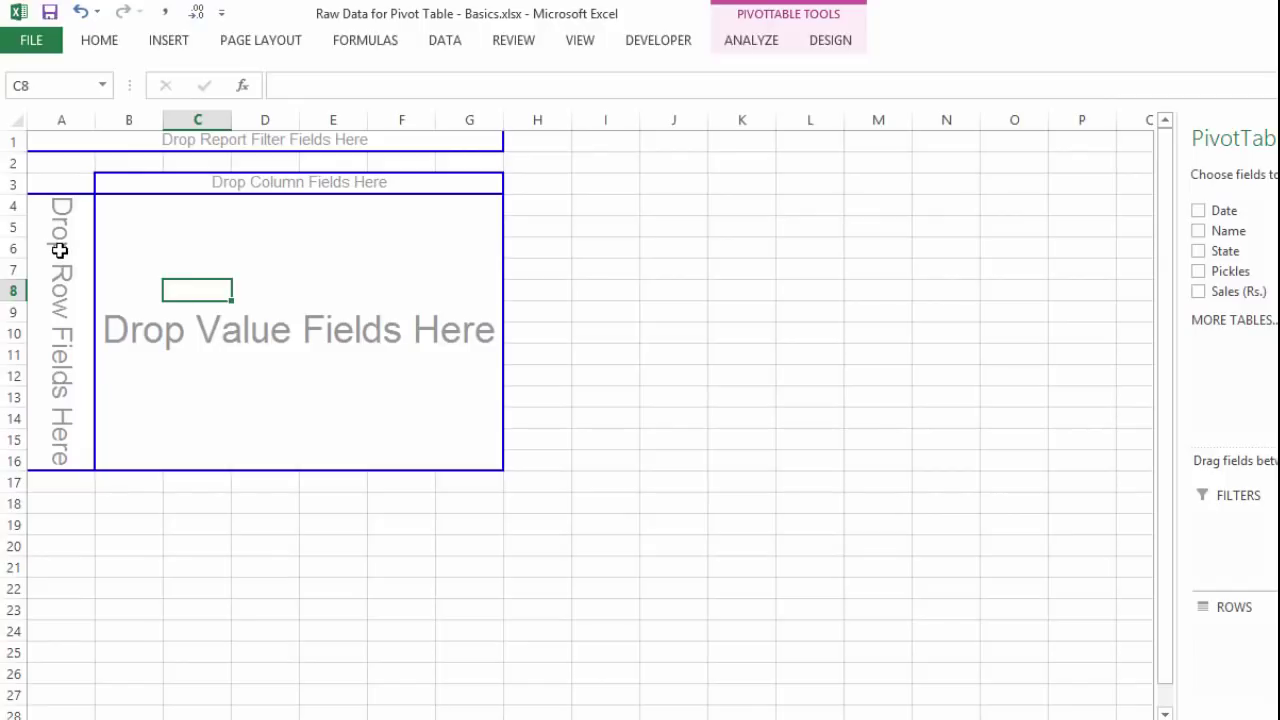
click(243, 137)
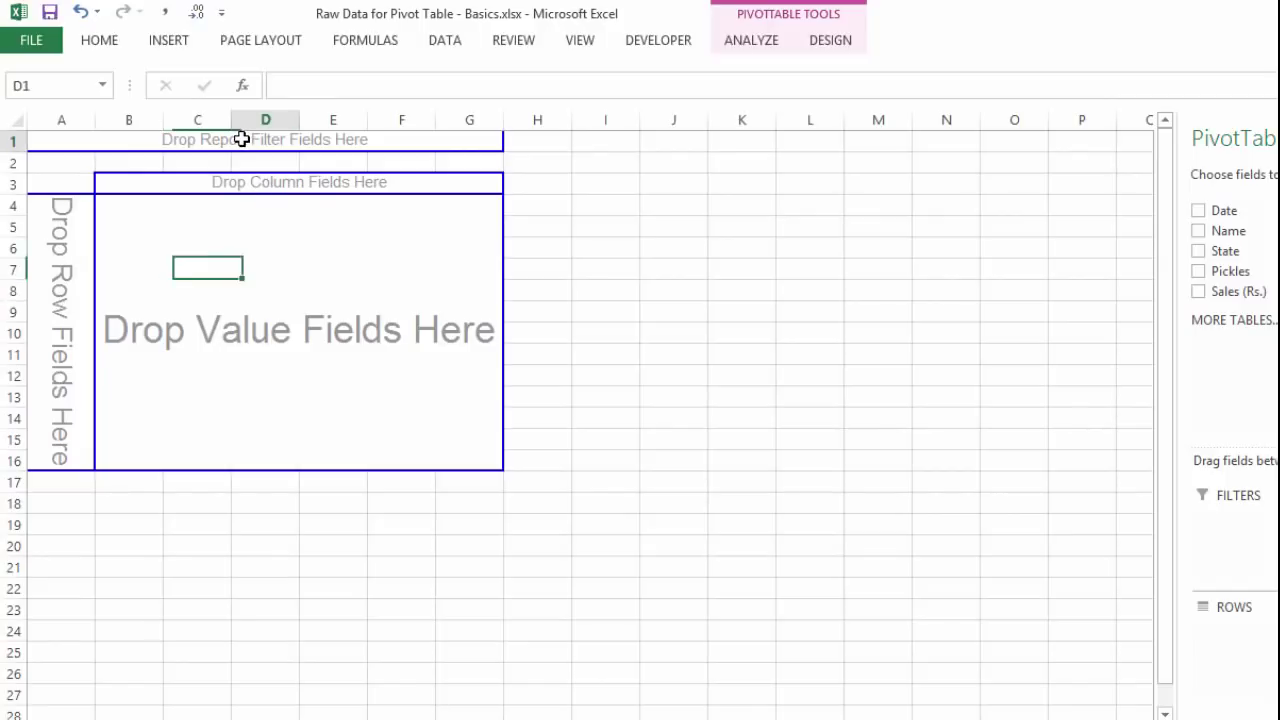
click(191, 263)
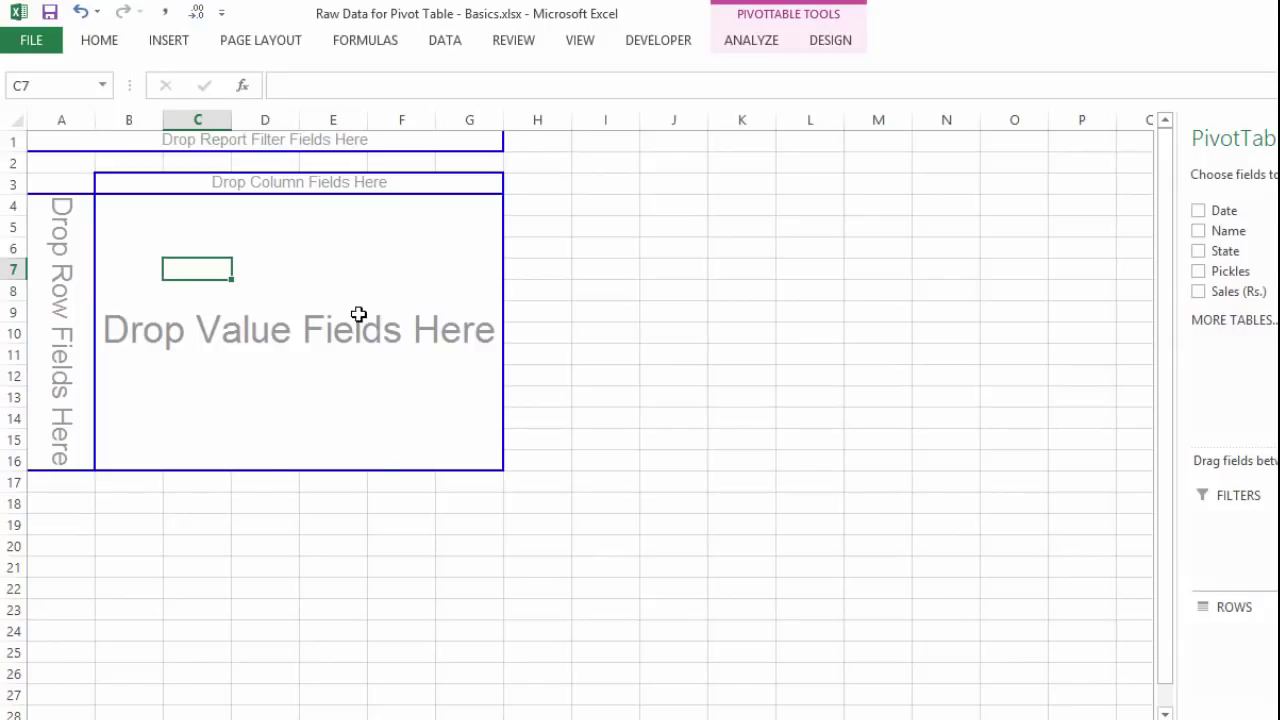
click(733, 246)
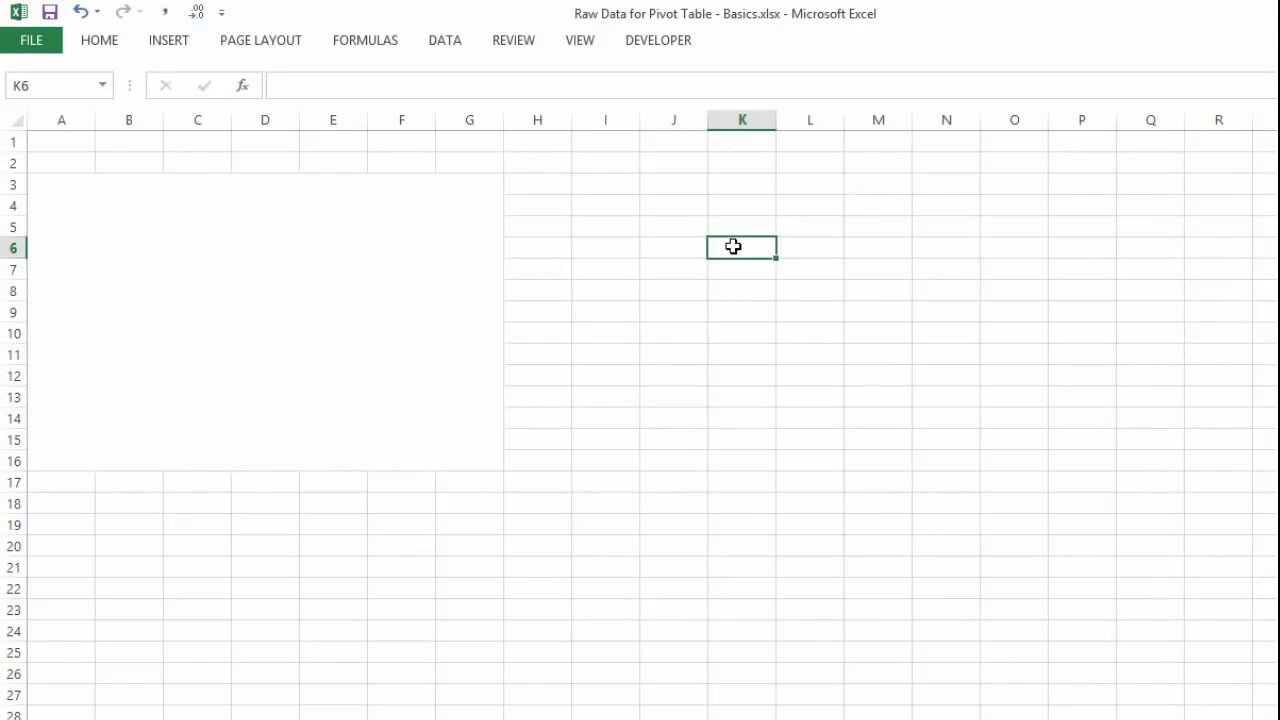
click(400, 253)
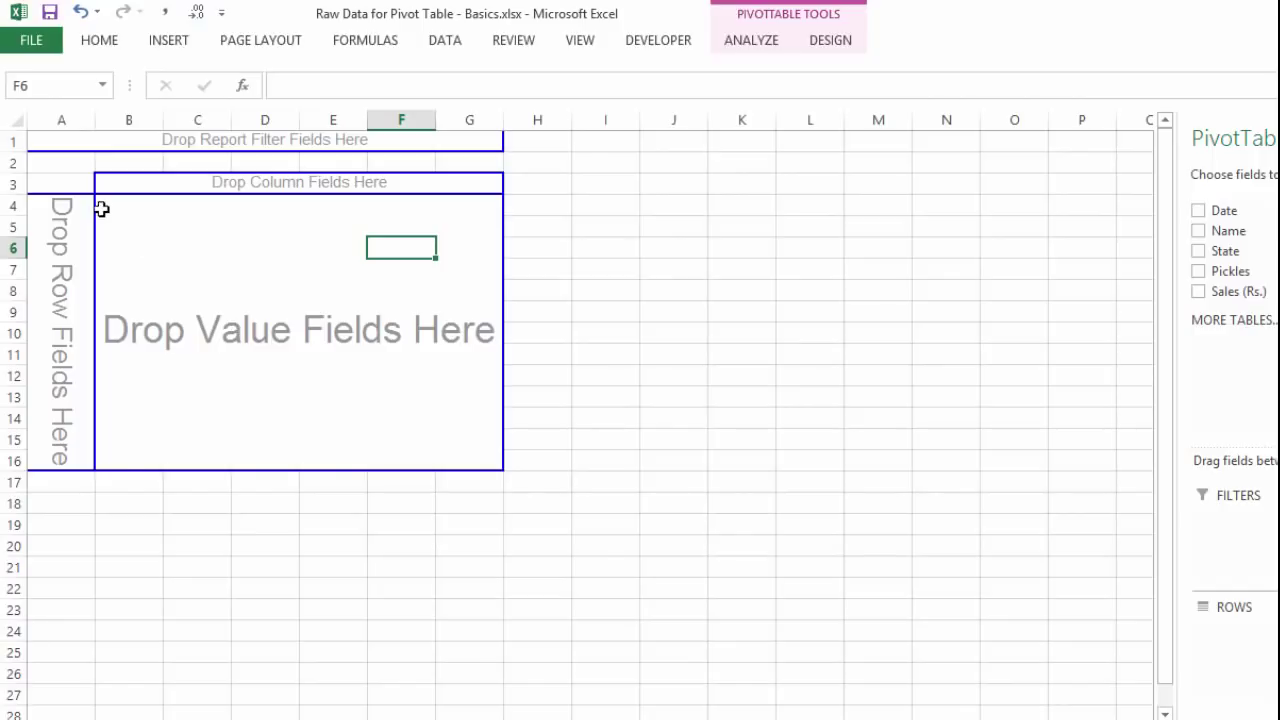
drag(100, 209, 472, 462)
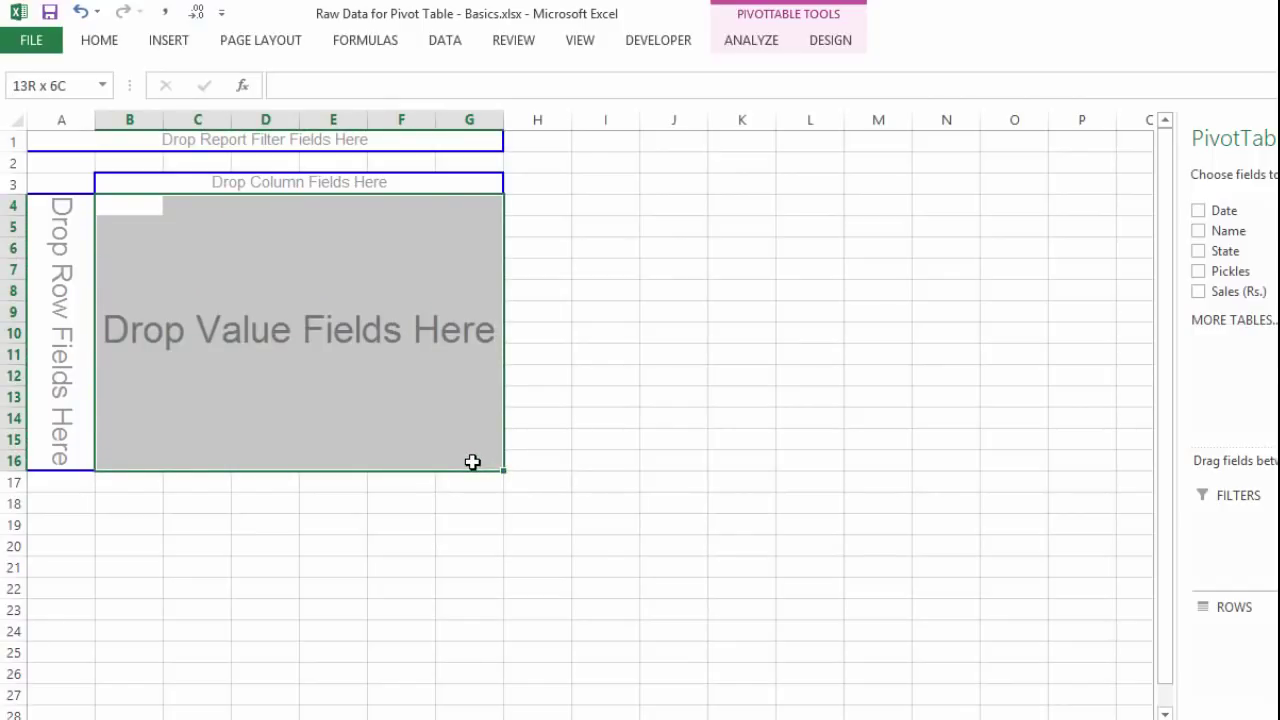
drag(472, 462, 472, 462)
drag(131, 209, 485, 461)
drag(485, 461, 485, 461)
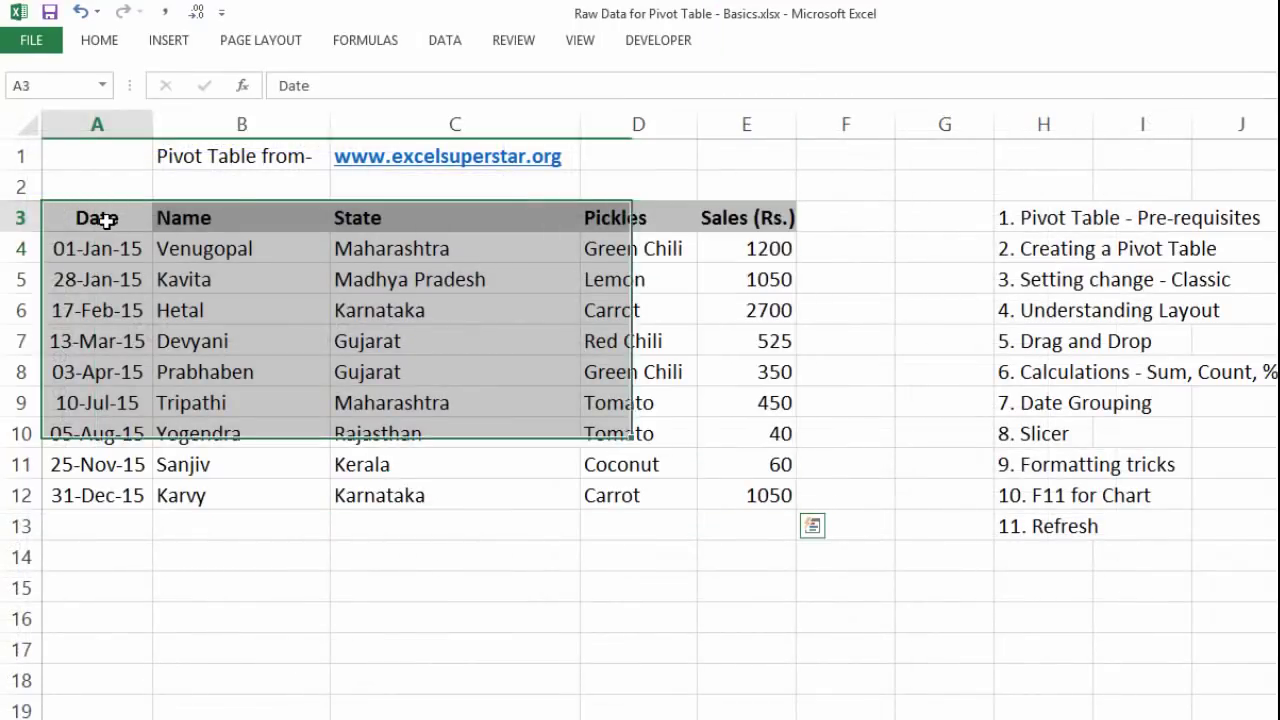
drag(100, 217, 740, 218)
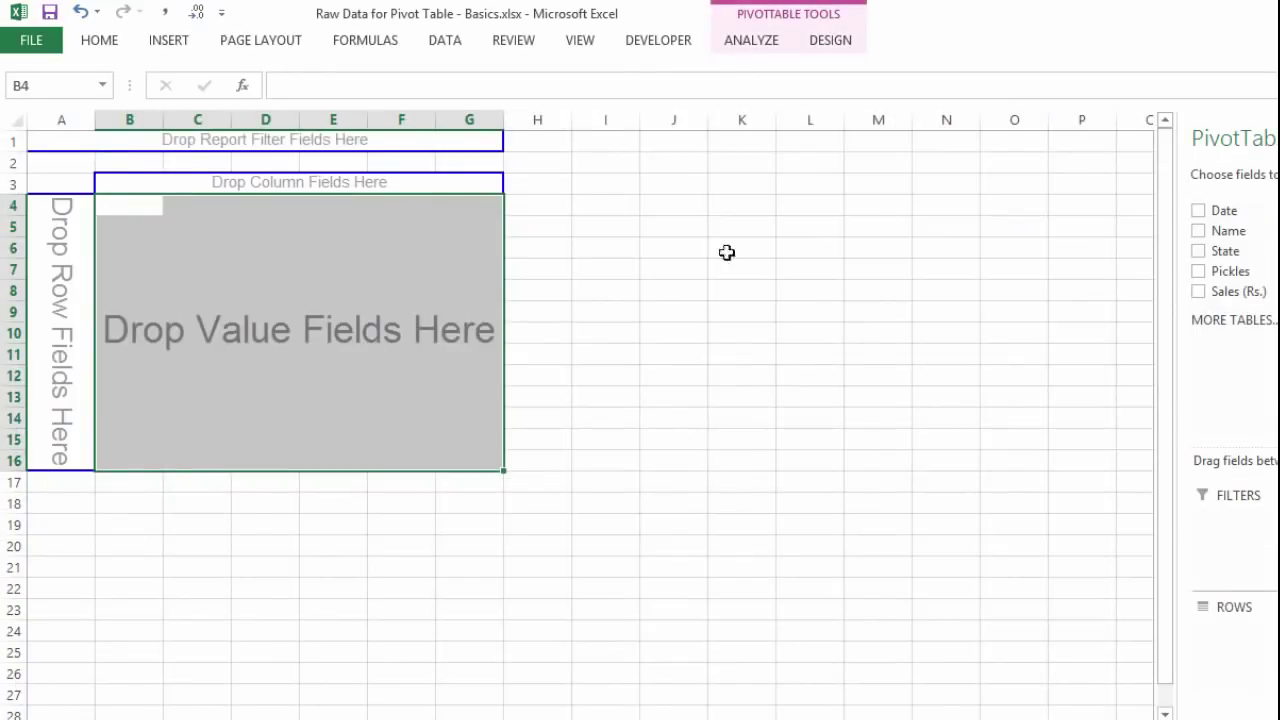
- Add State to the rows, listing Gujarat through Rajasthan with a Grand Total
click(1199, 250)
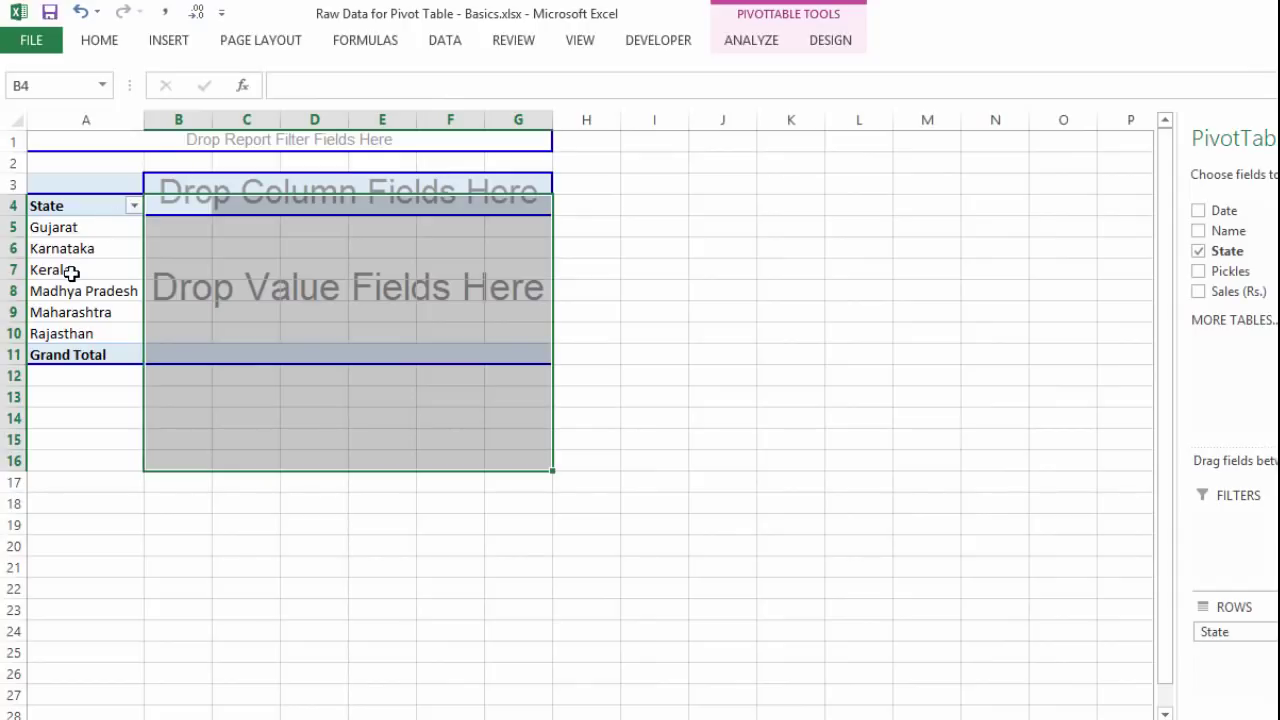
ctrl+scroll(243, 354, up, 4)
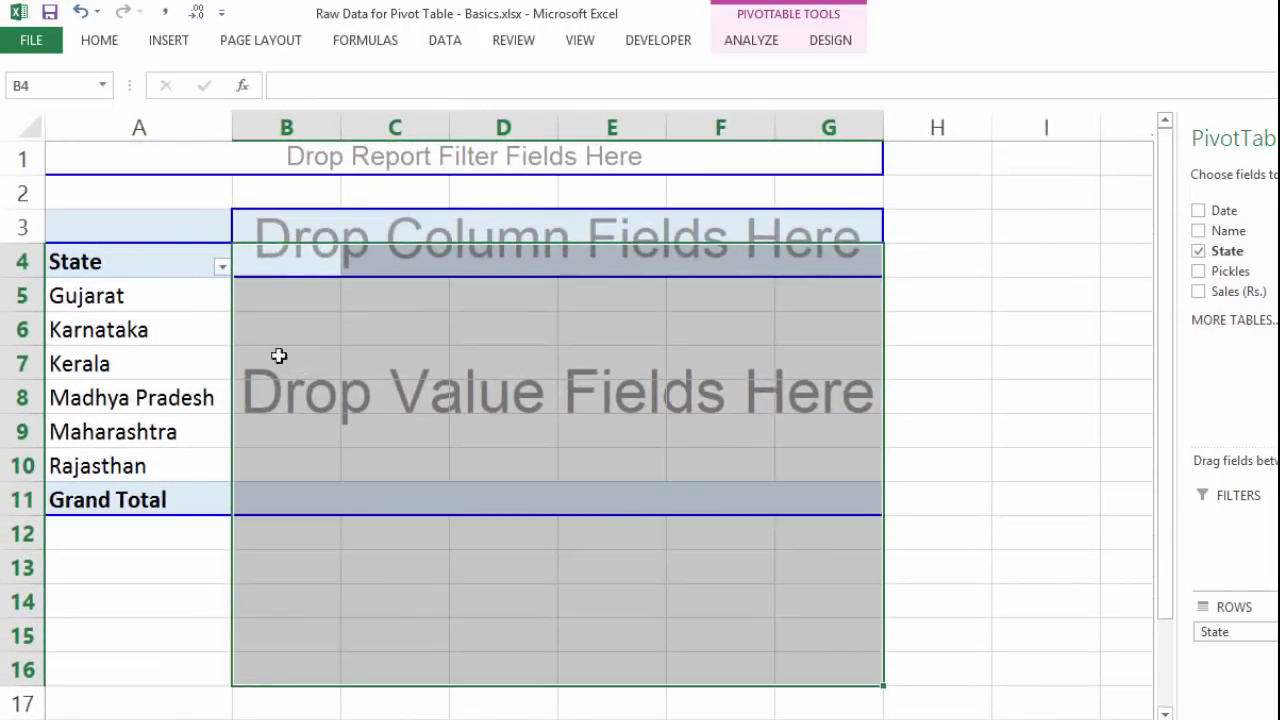
click(140, 530)
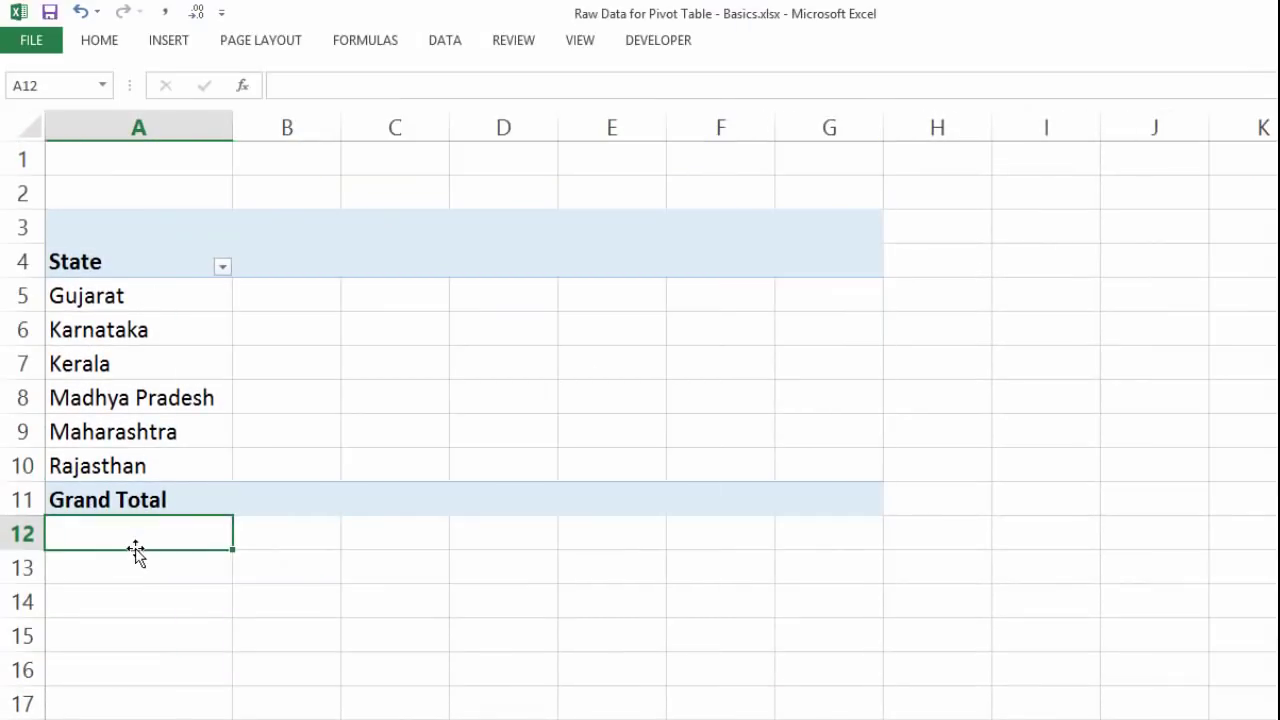
click(194, 364)
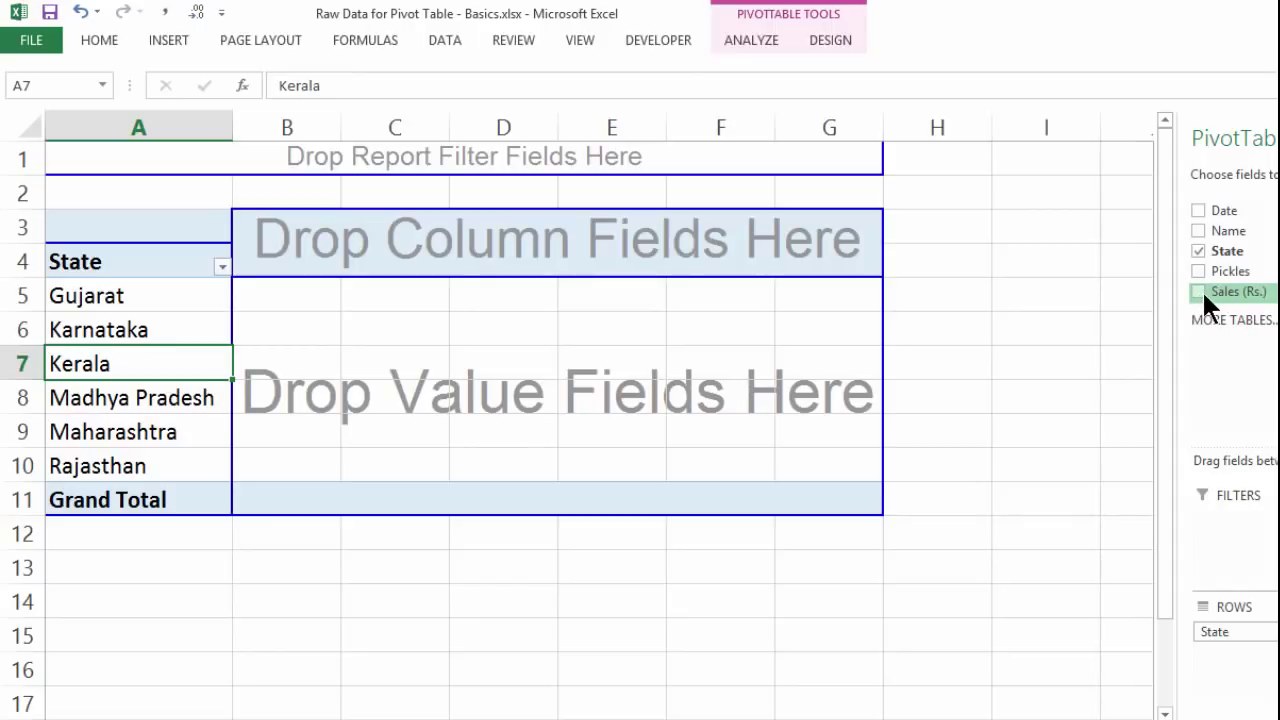
- Drop Sales (Rs.) into the values area to sum each state, Grand Total 7425
drag(1204, 292, 549, 342)
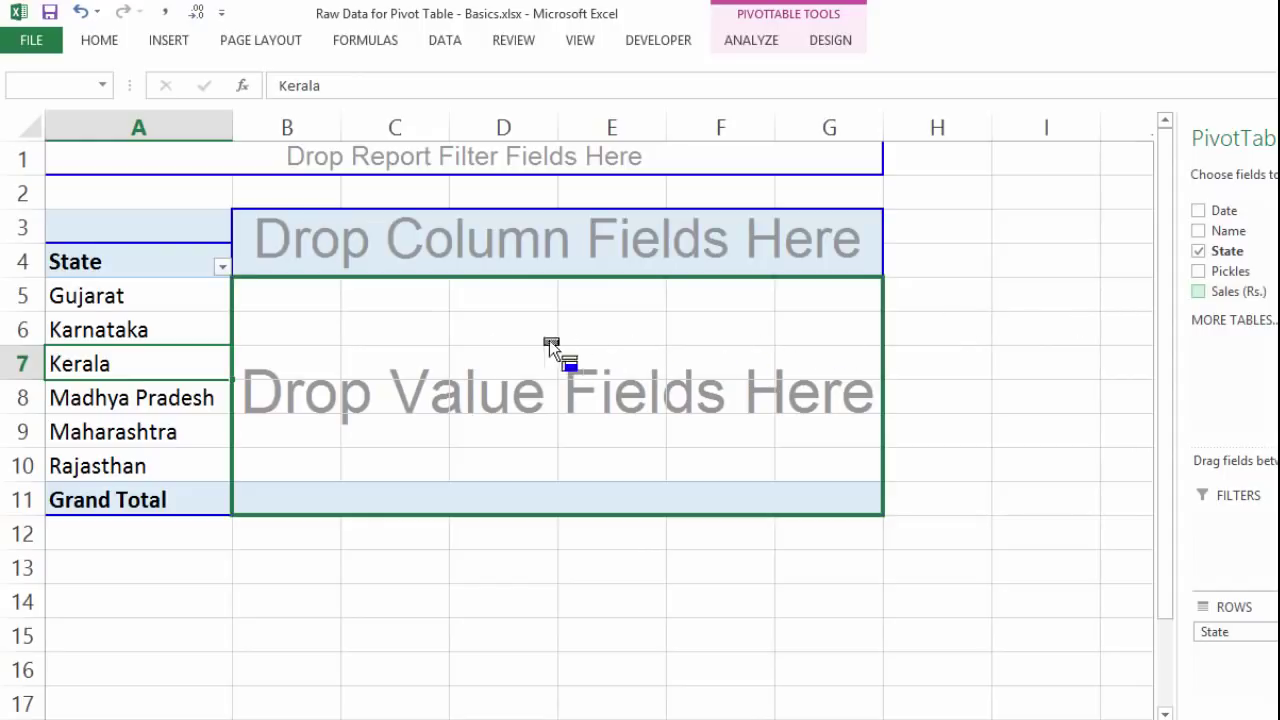
drag(465, 372, 521, 380)
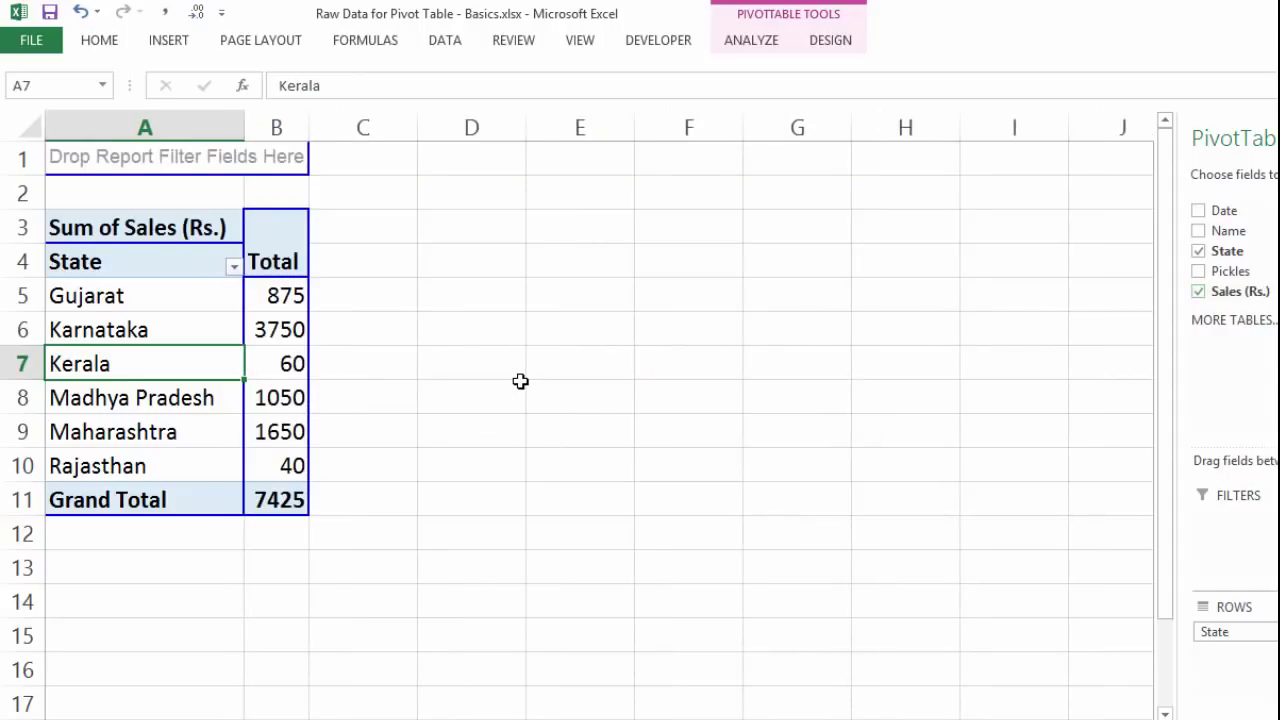
key(Right)
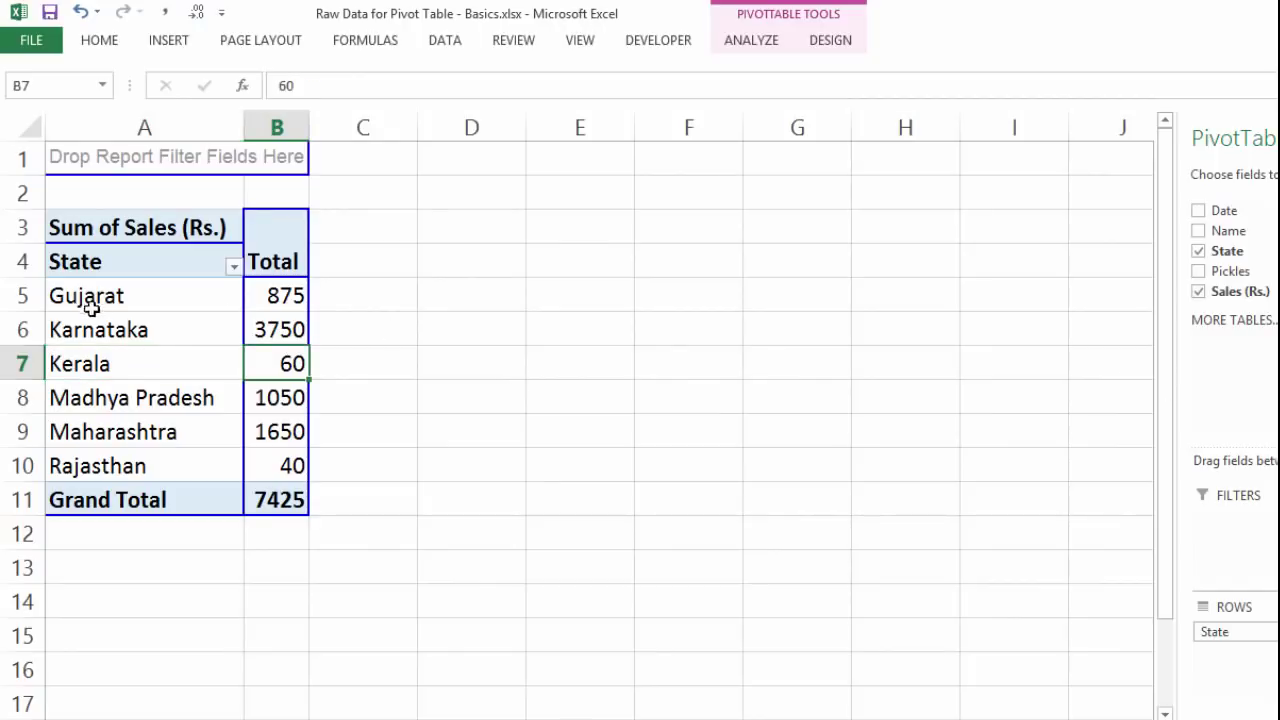
click(27, 330)
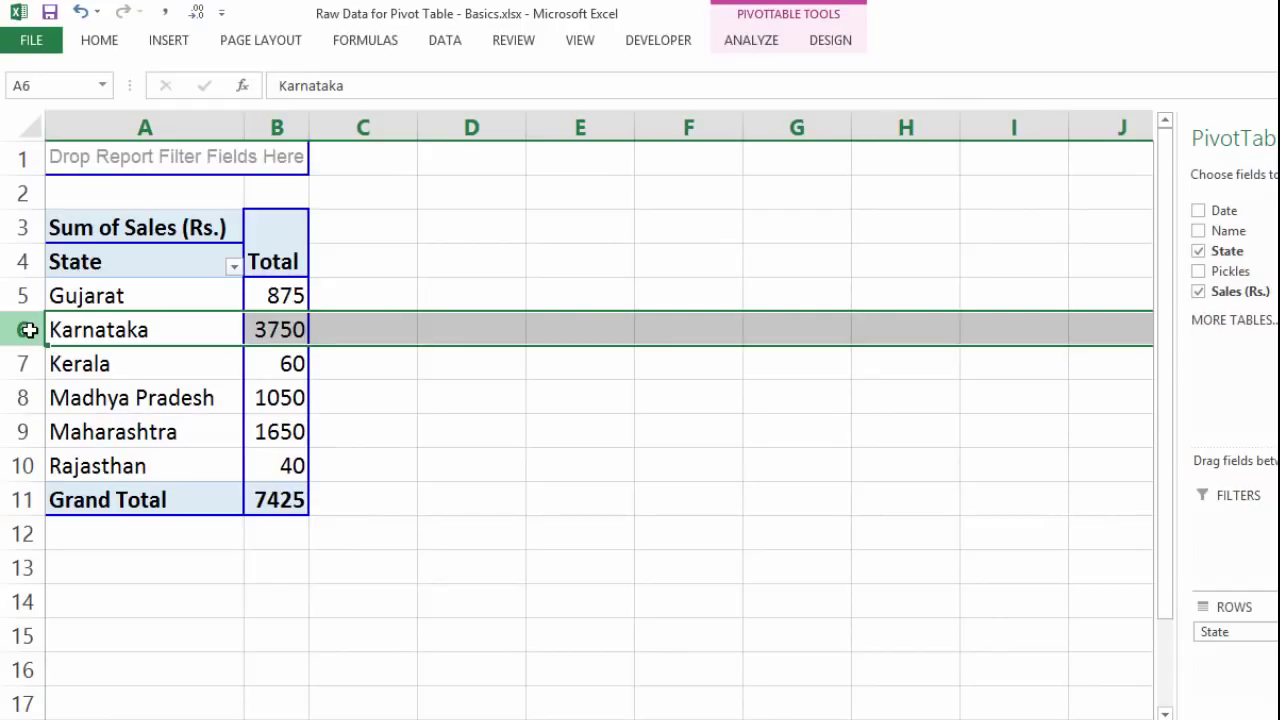
- Add Sales (Rs.) to the values a second time as a new column
drag(1258, 292, 283, 375)
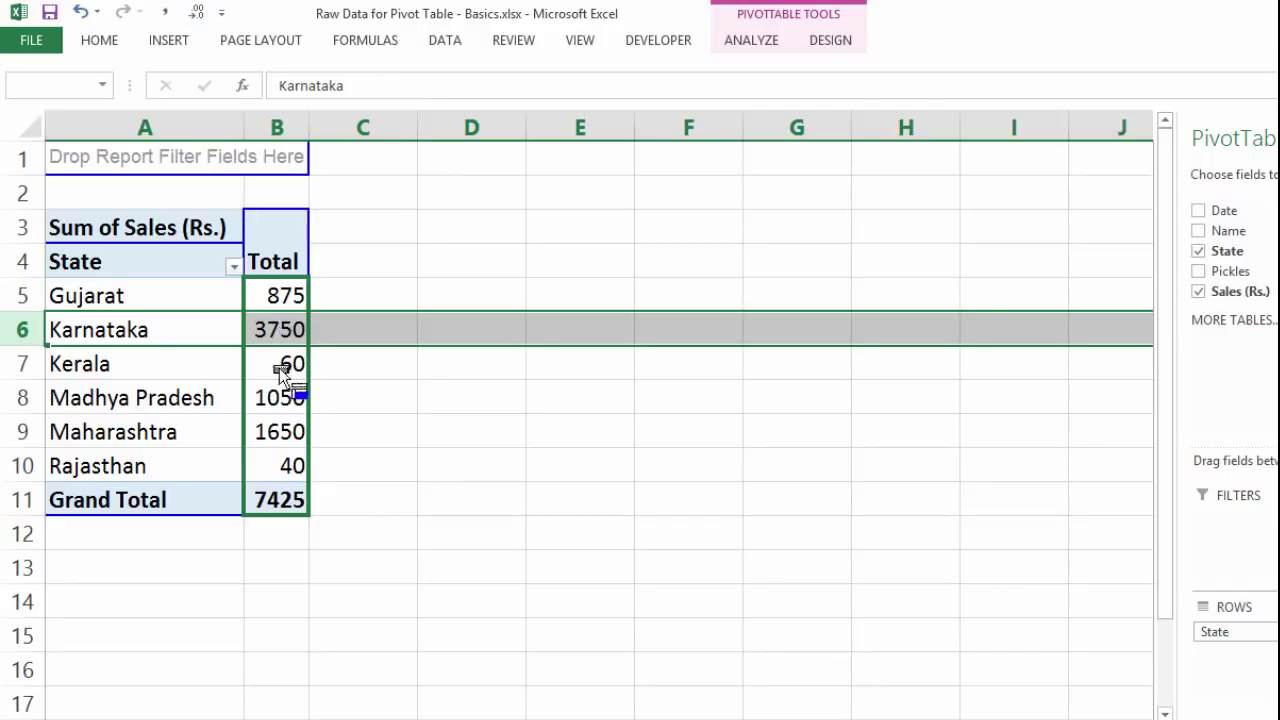
drag(279, 368, 278, 419)
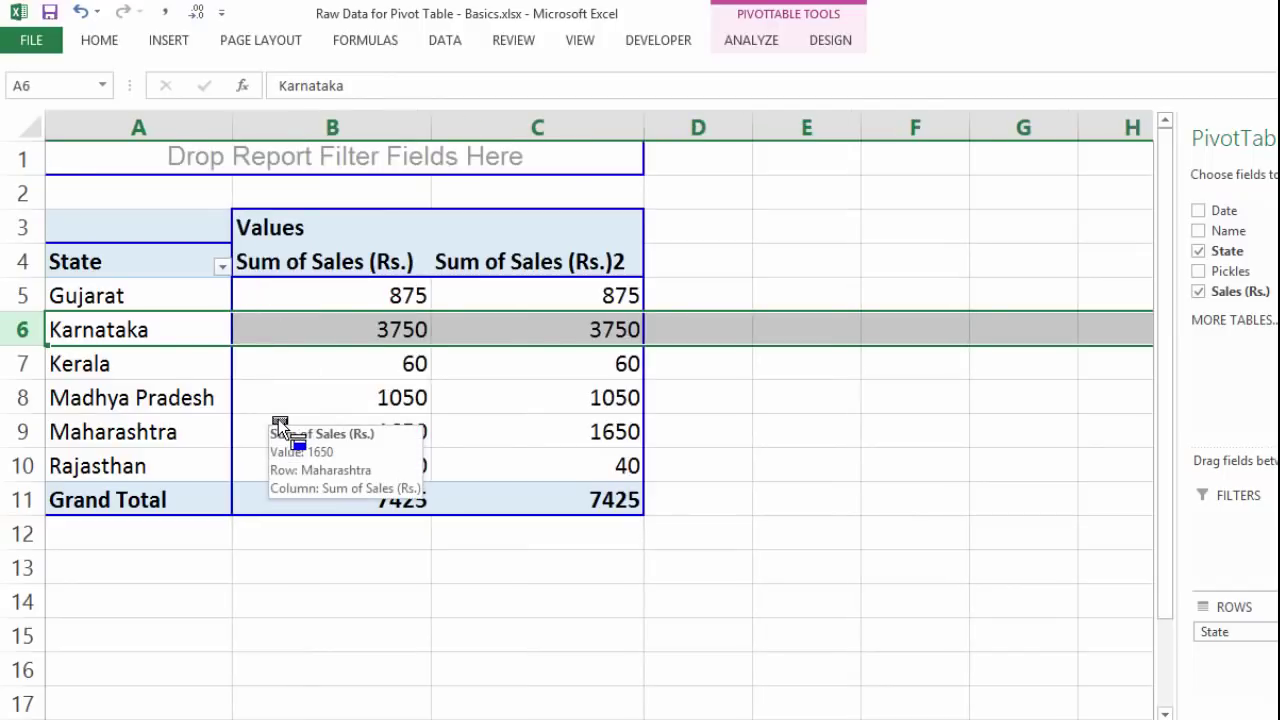
click(518, 294)
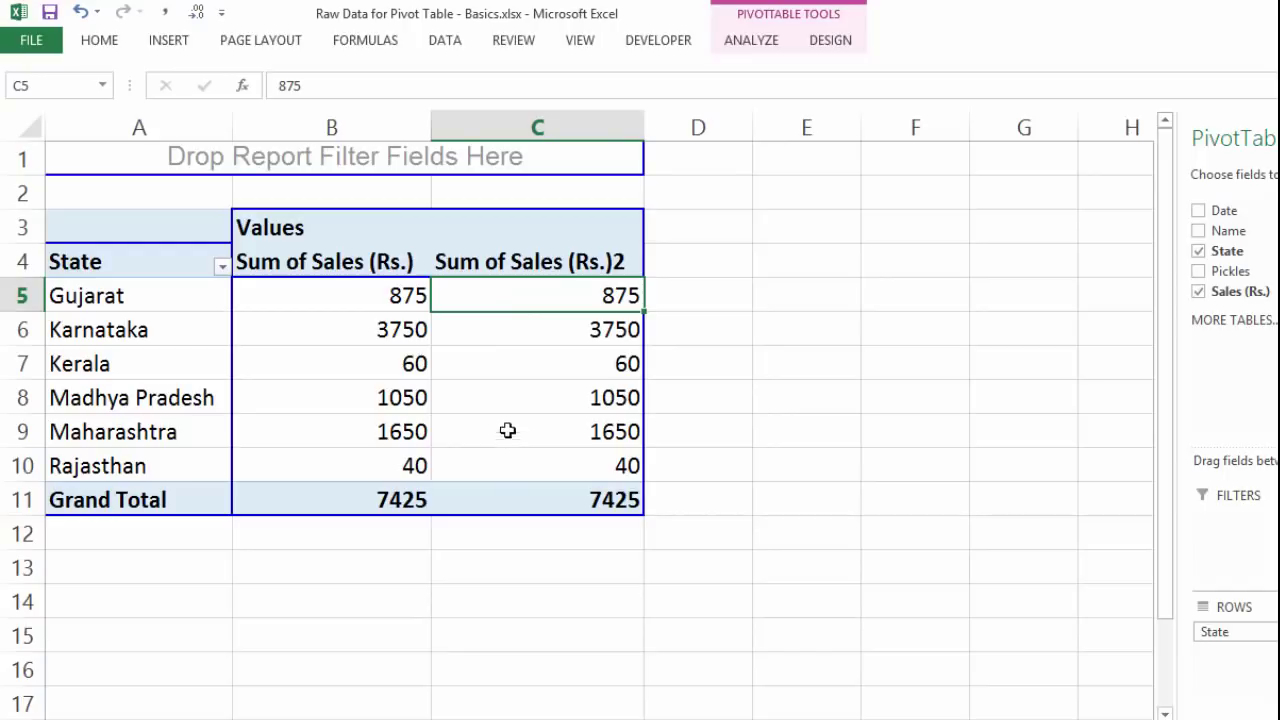
- Summarize the second sales column by Count, totalling 9 entries
right_click(500, 337)
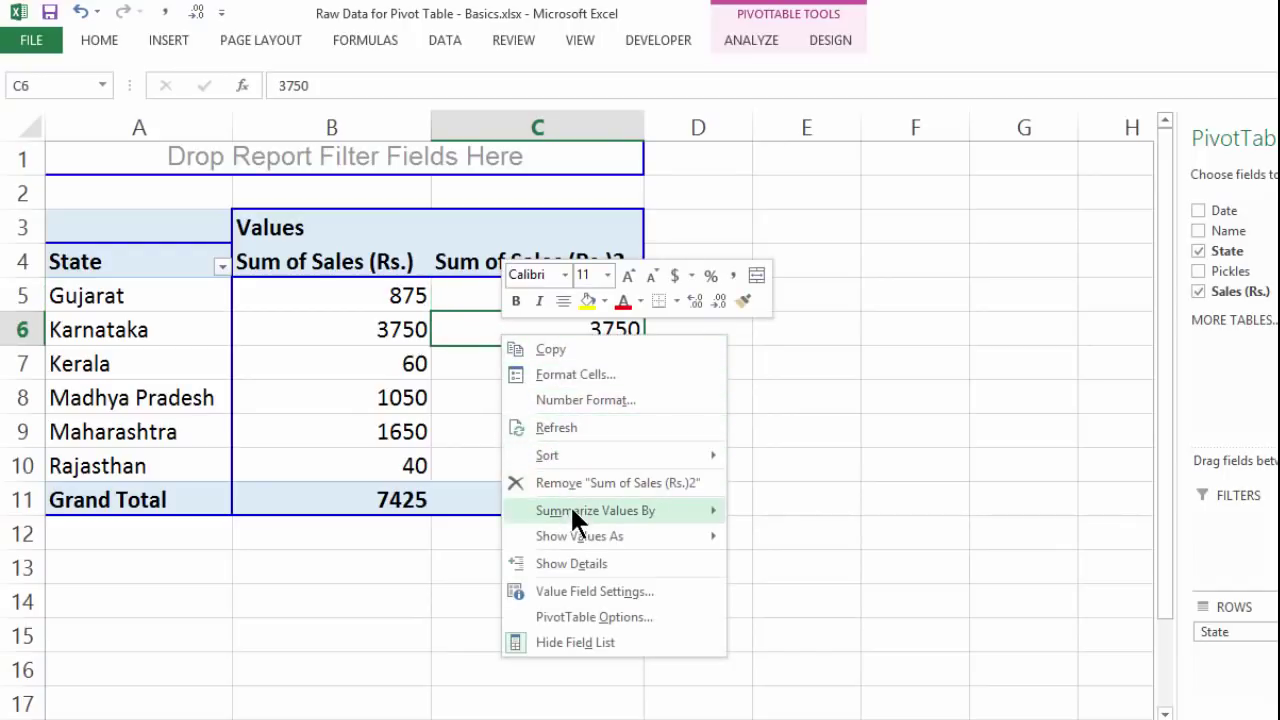
mouse_move(572, 512)
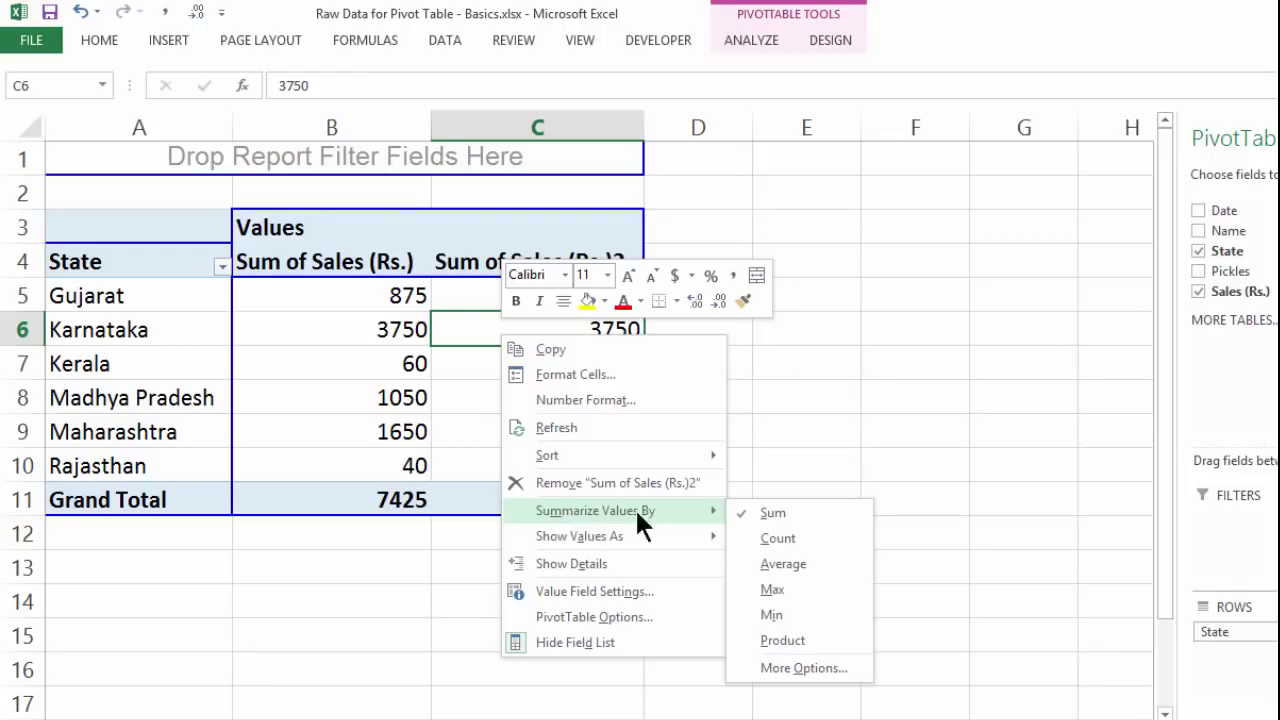
click(808, 540)
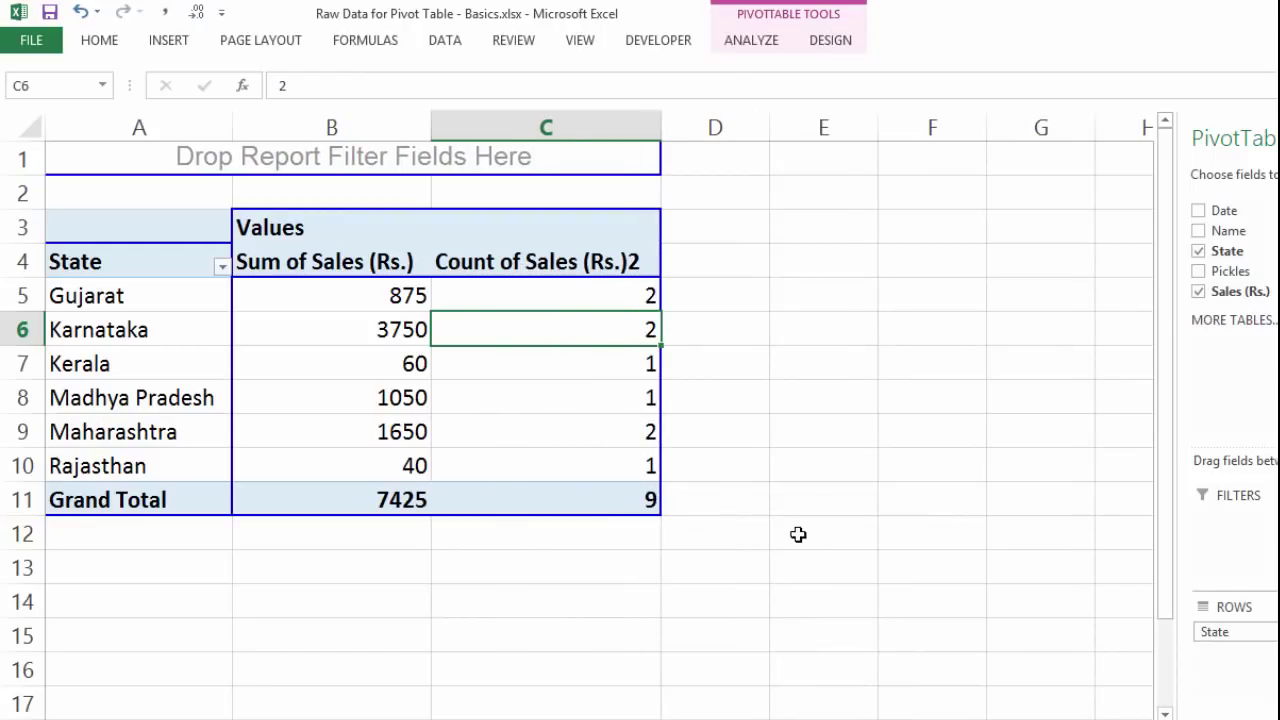
click(651, 500)
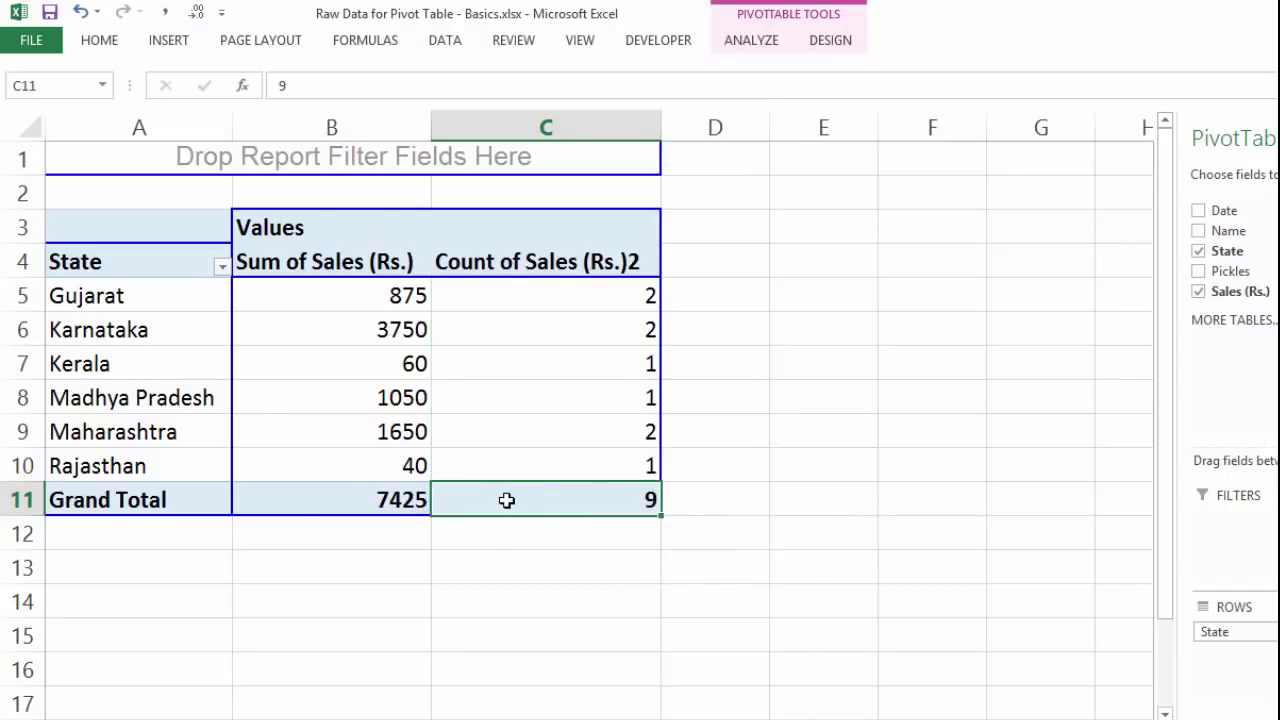
mouse_move(506, 500)
- Sort states by Sum of Sales largest to smallest, Karnataka 3750 first, Rajasthan 40 last
click(388, 330)
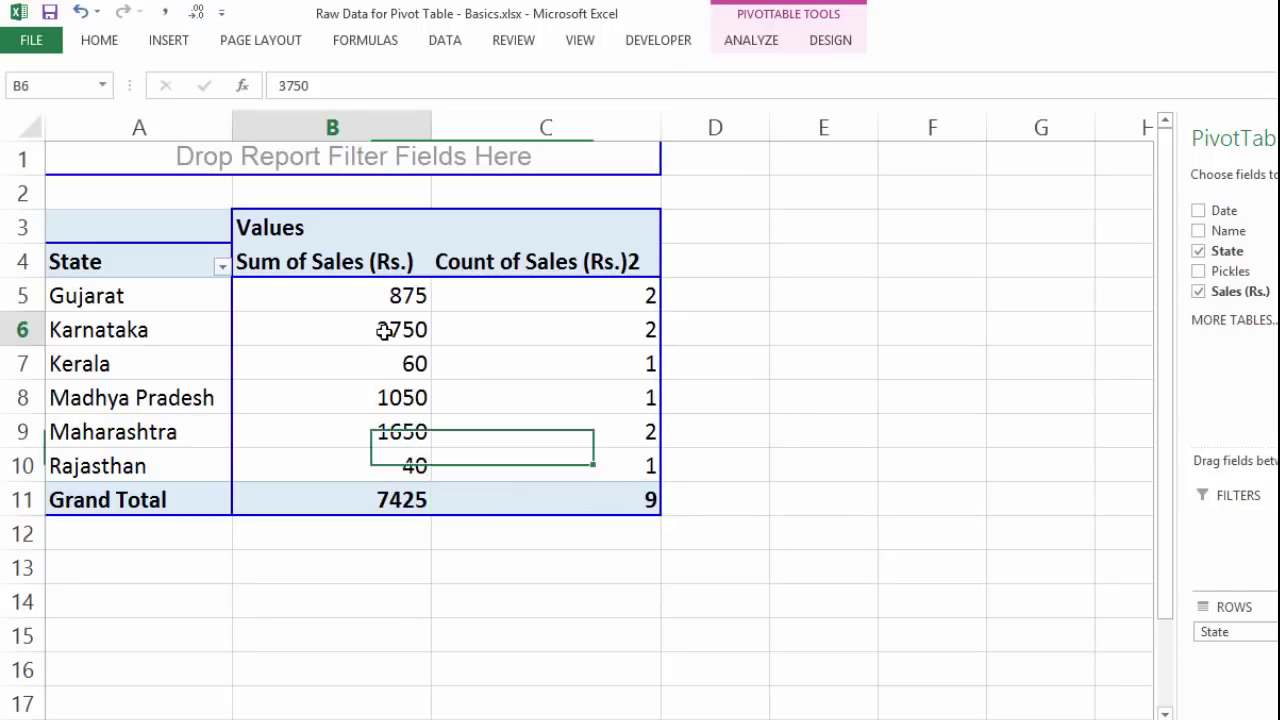
right_click(384, 331)
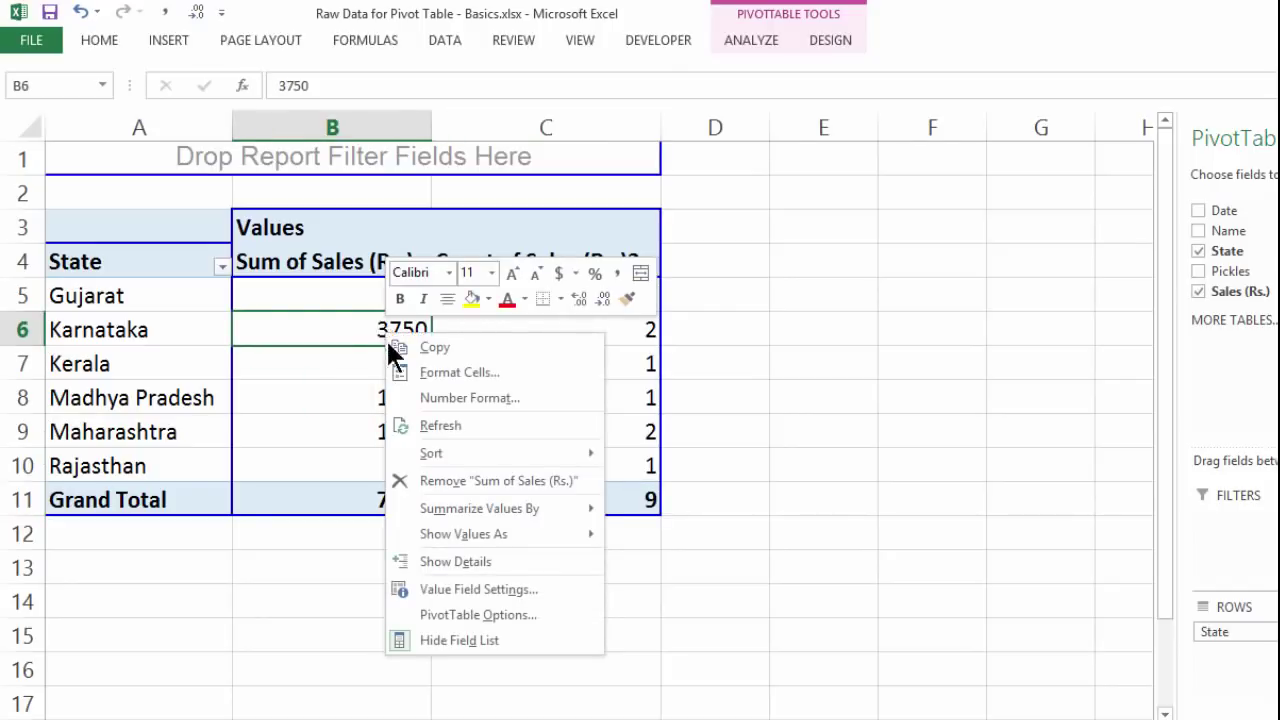
mouse_move(424, 451)
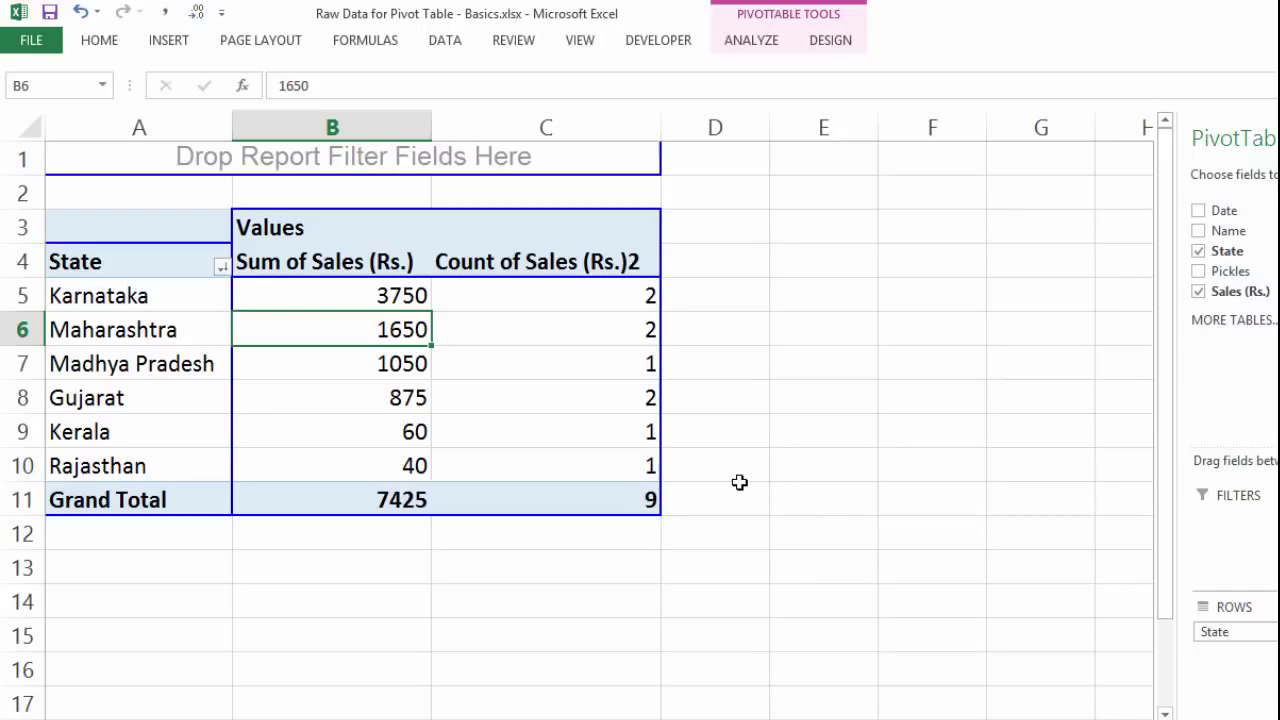
click(776, 44)
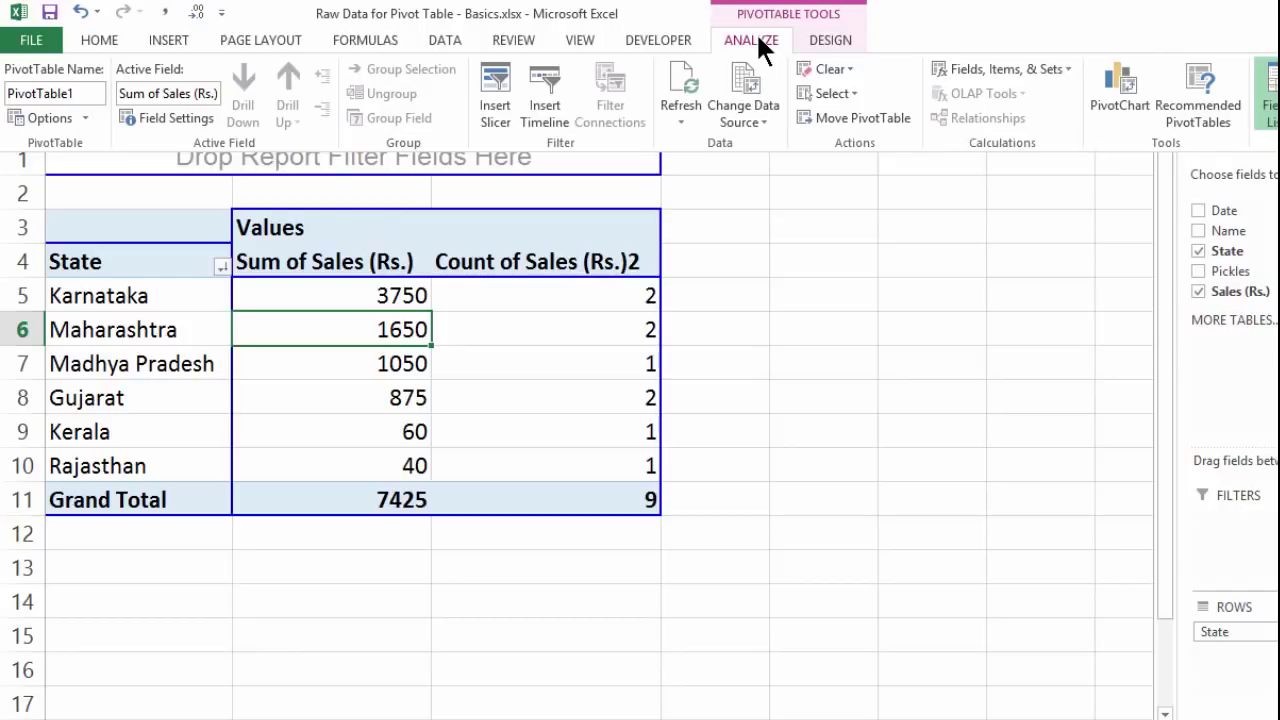
- Insert a Pickles slicer and position it over columns D–F beside the pivot
click(496, 108)
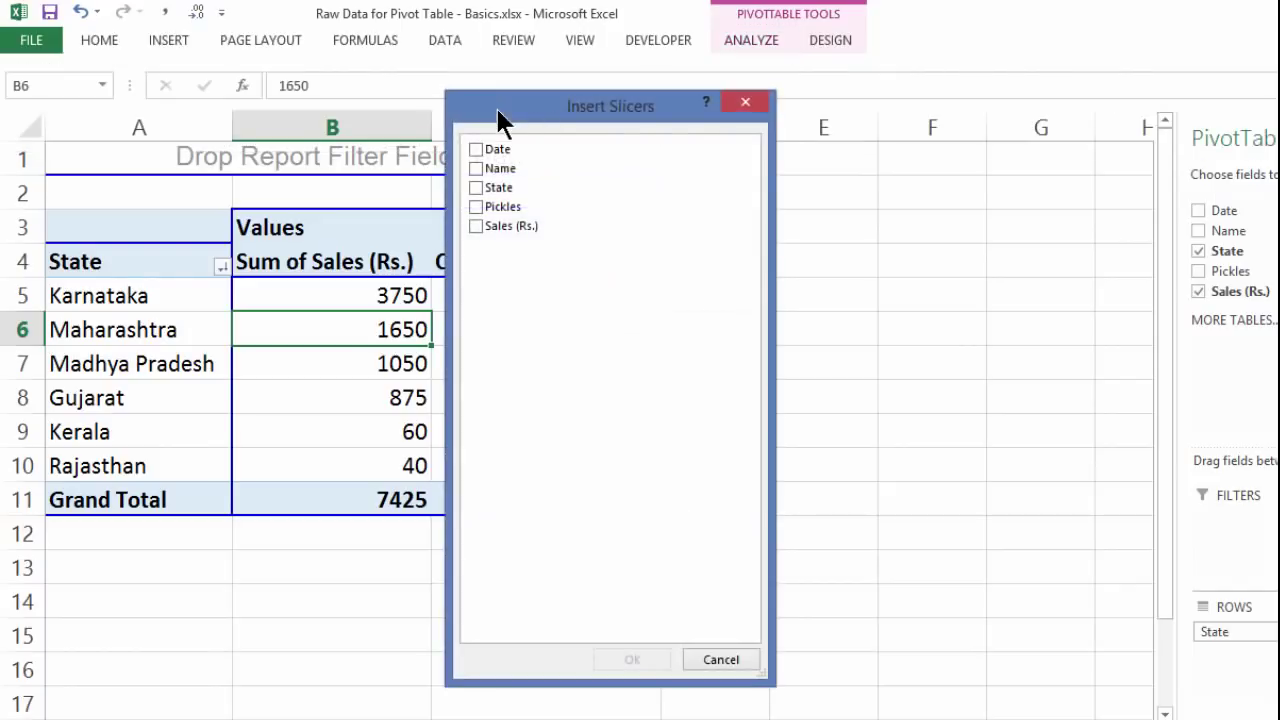
drag(498, 114, 893, 45)
click(753, 160)
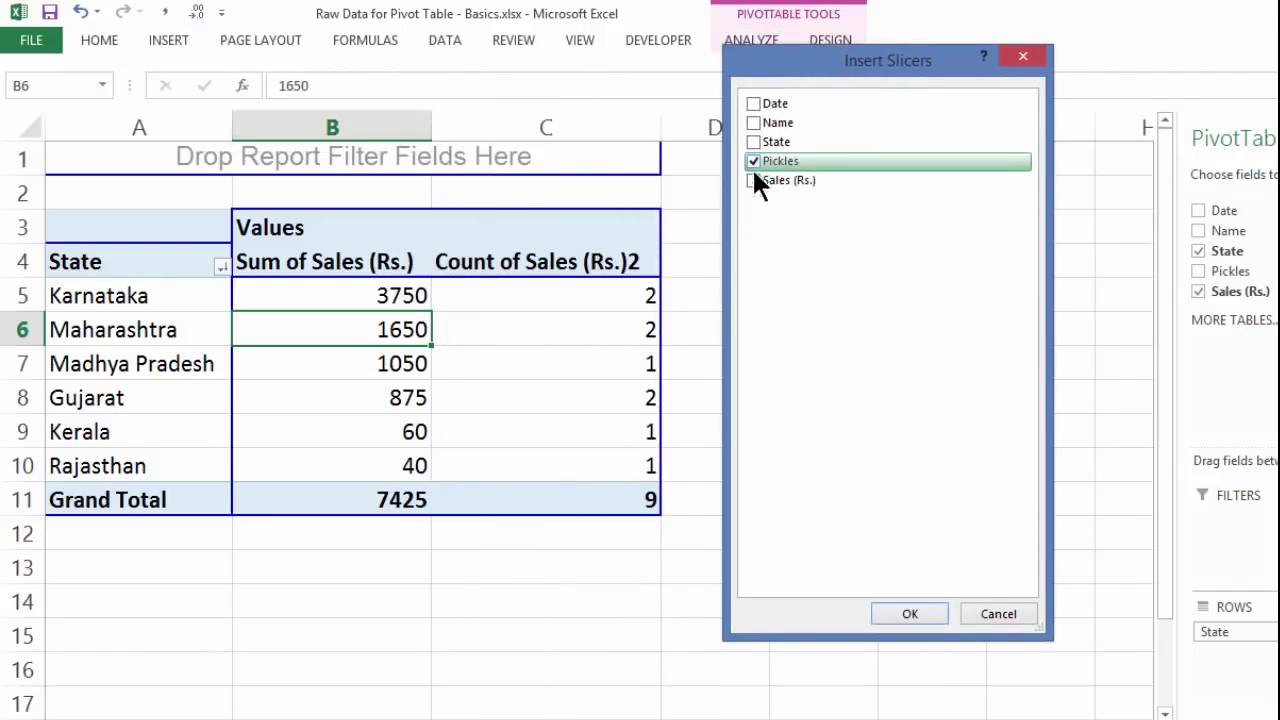
click(909, 614)
drag(660, 226, 858, 194)
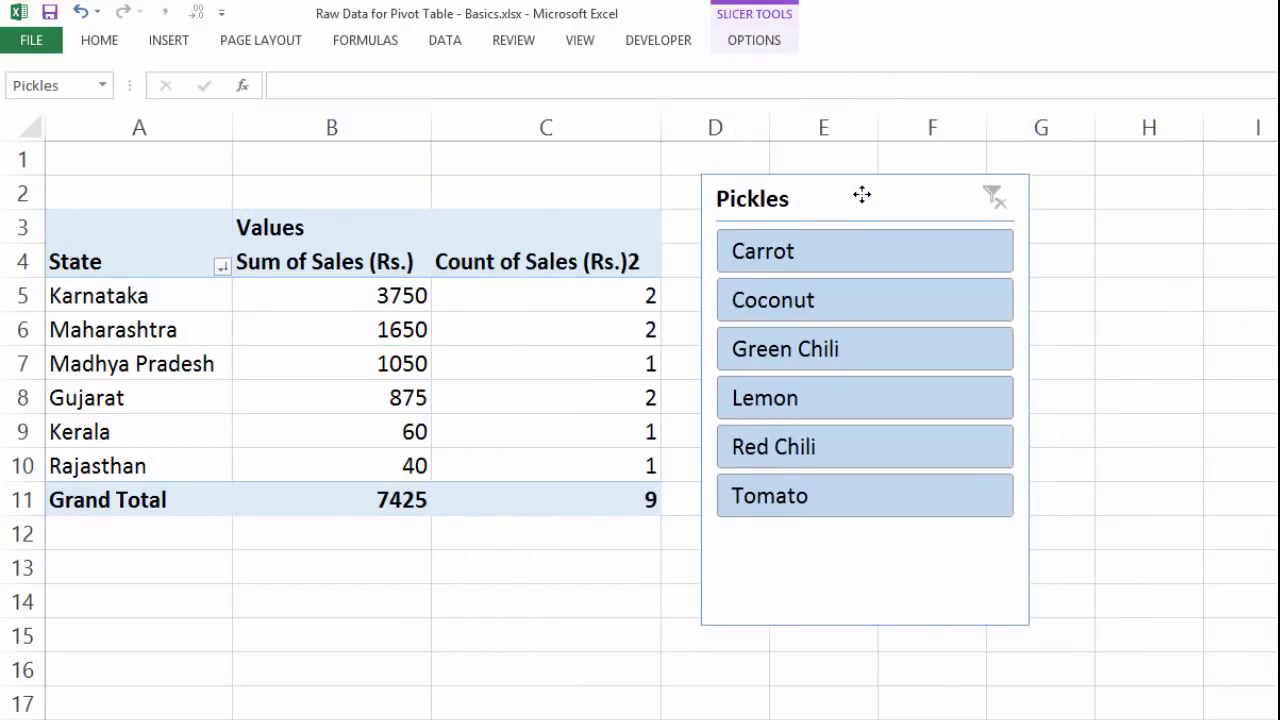
click(657, 295)
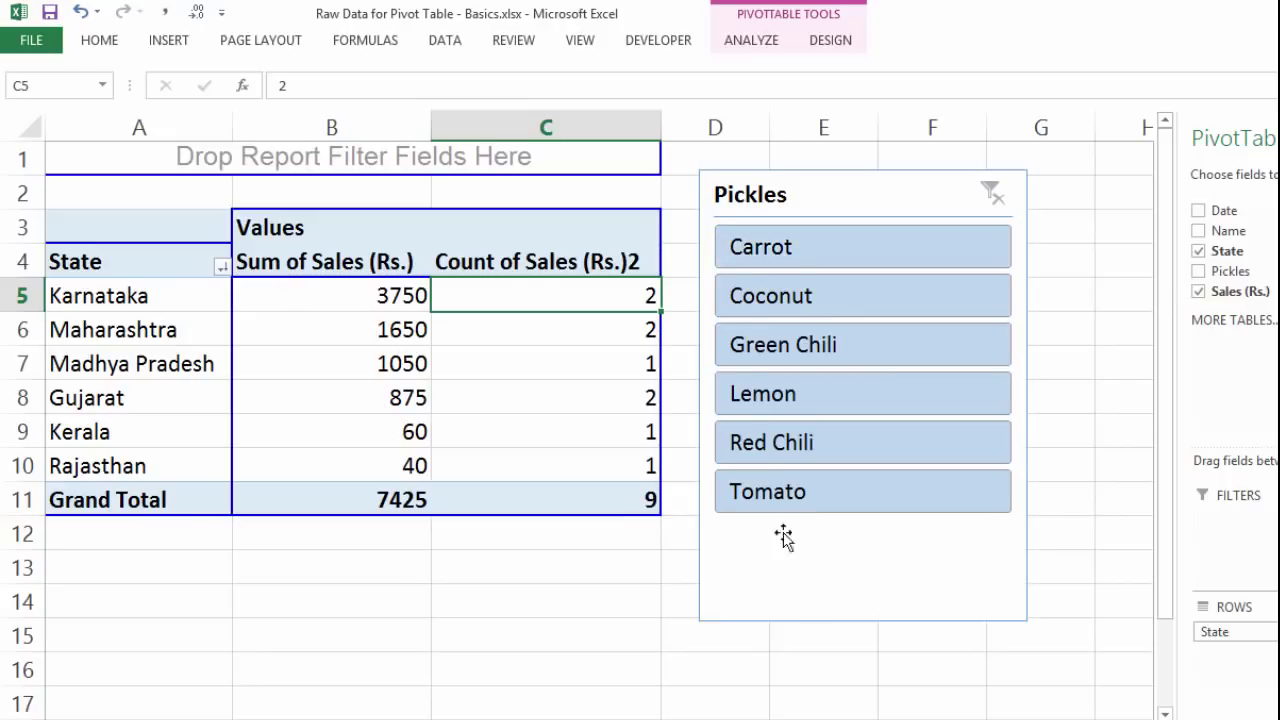
- Filter the slicer to Green Chili, Lemon, Red Chili and Tomato, then clear the filter
click(789, 360)
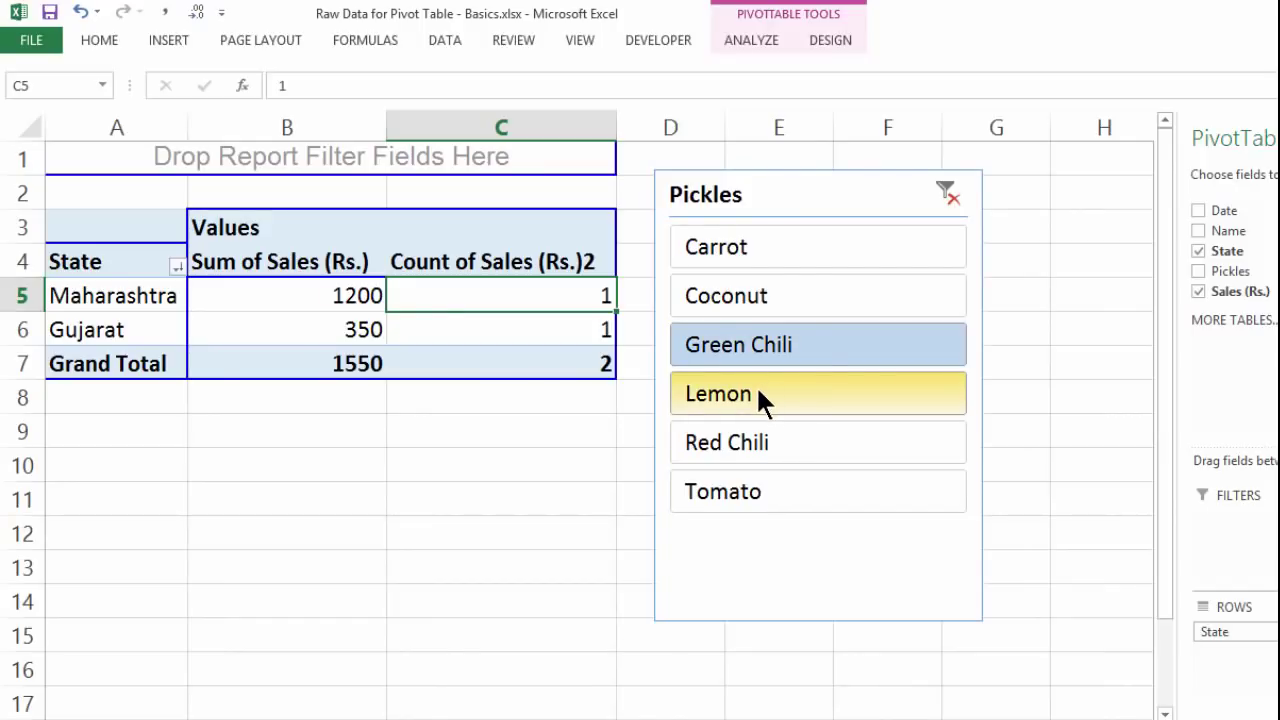
click(758, 390)
click(755, 442)
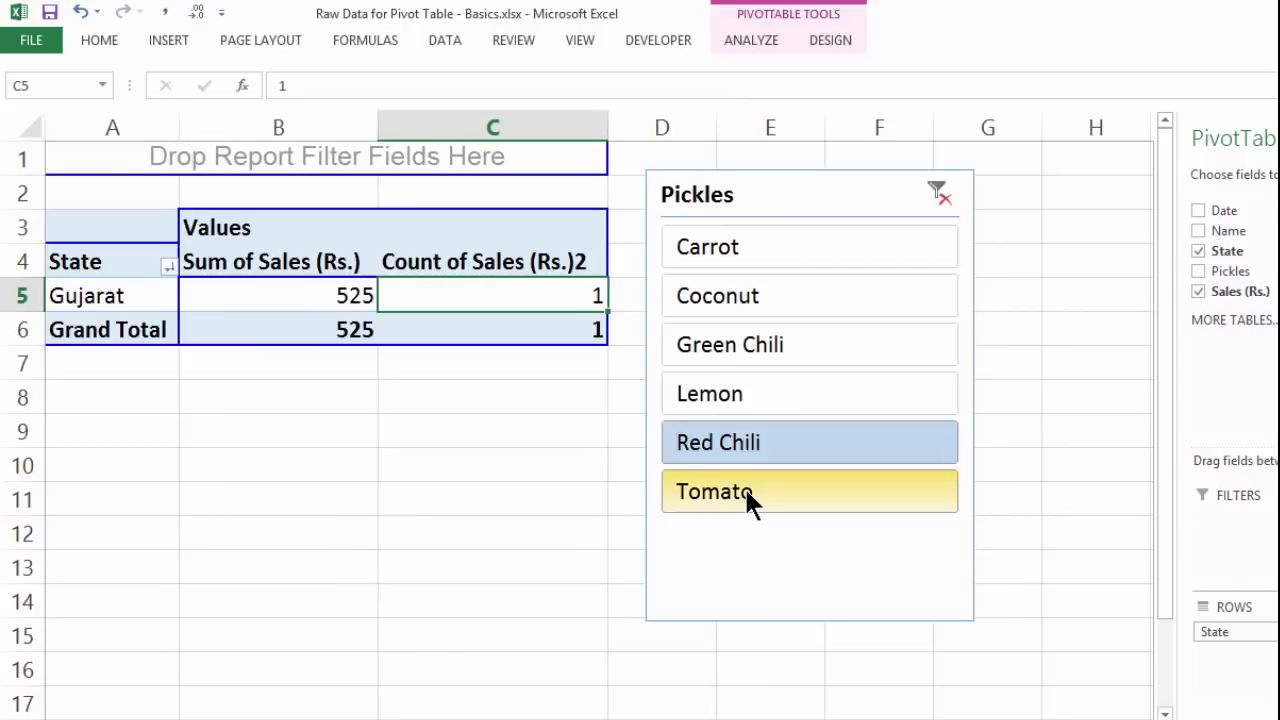
click(746, 488)
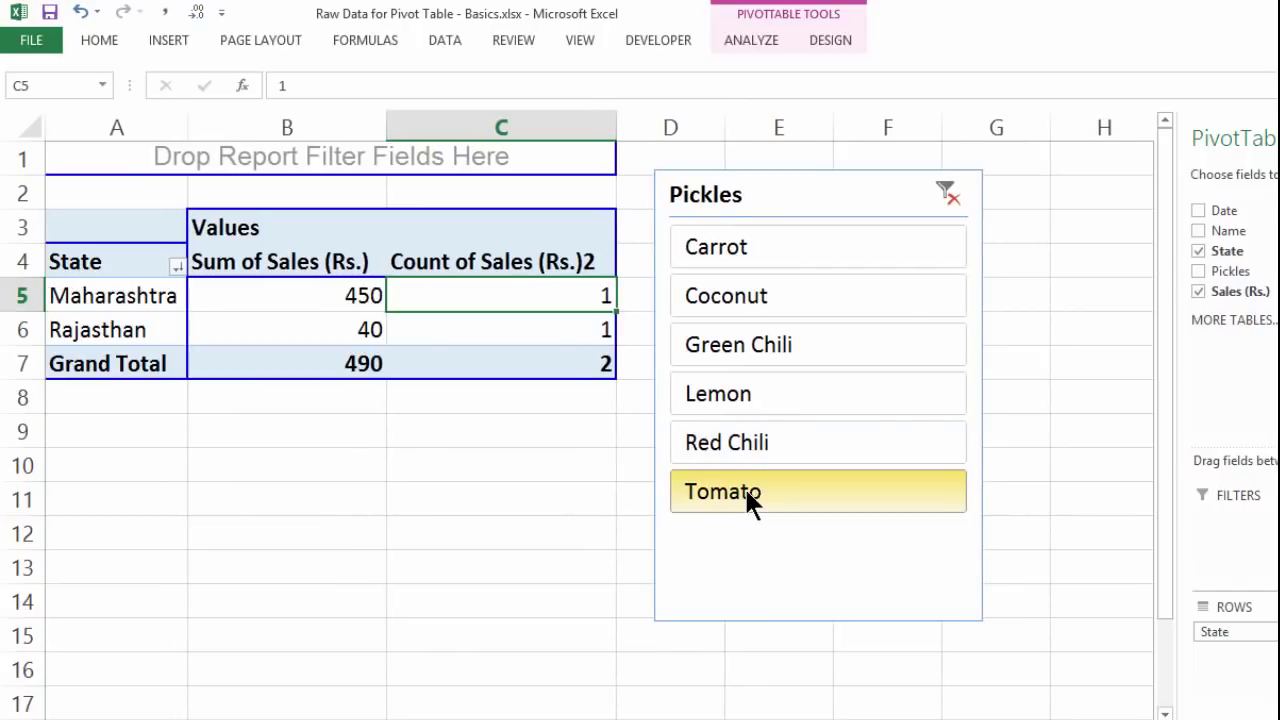
click(946, 190)
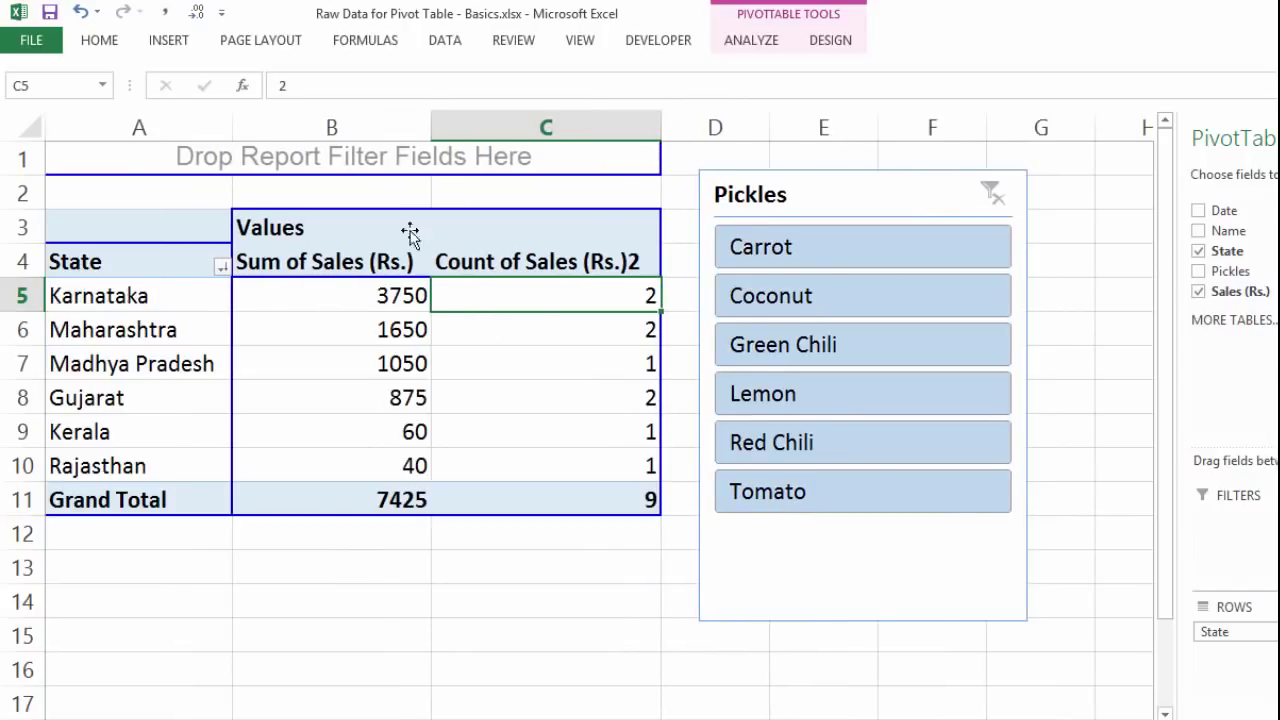
- Replace the Pickles slicer with a Pickles report filter above the pivot
right_click(754, 184)
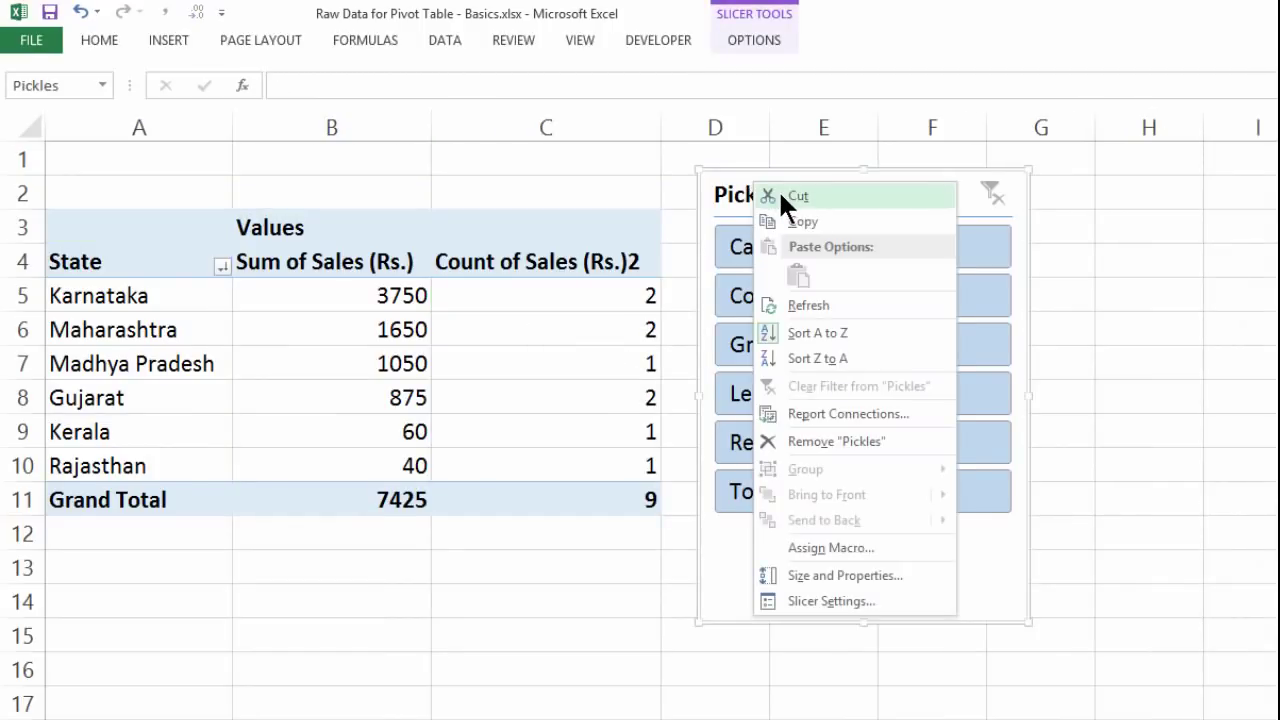
click(781, 196)
drag(1229, 271, 375, 156)
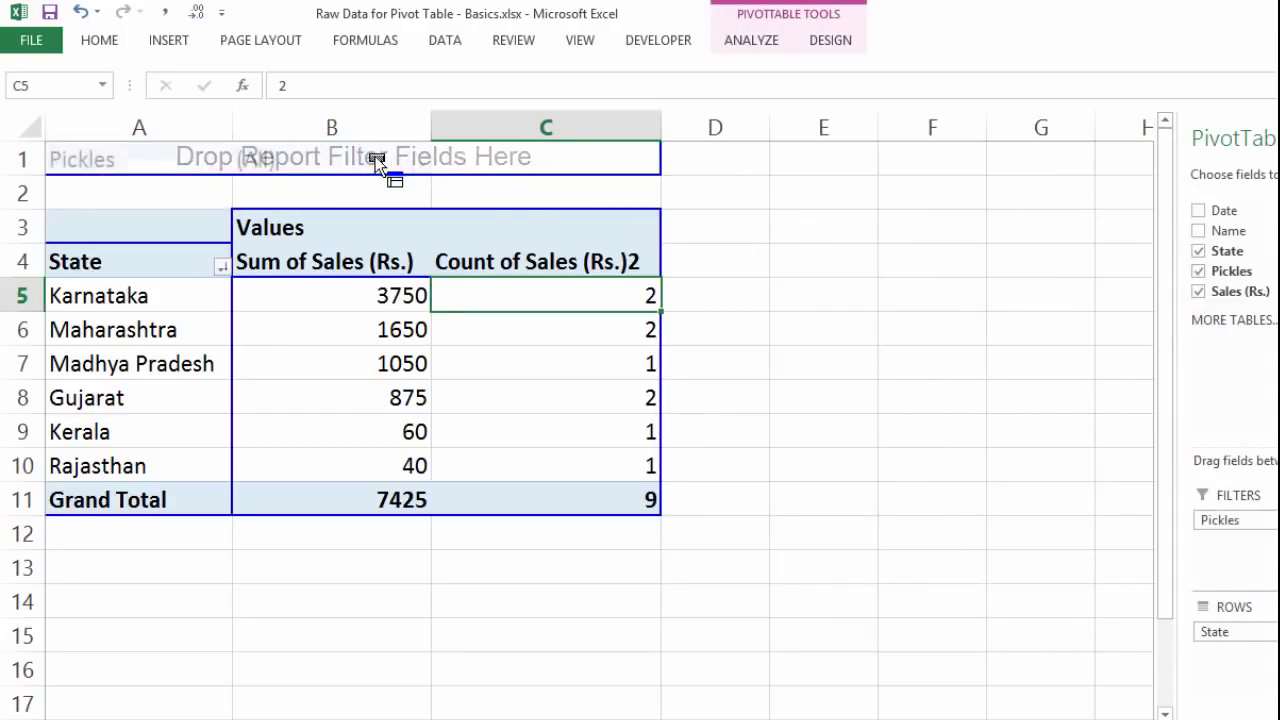
- Filter the report to Carrot only, then reset it to (All) pickle types
click(422, 165)
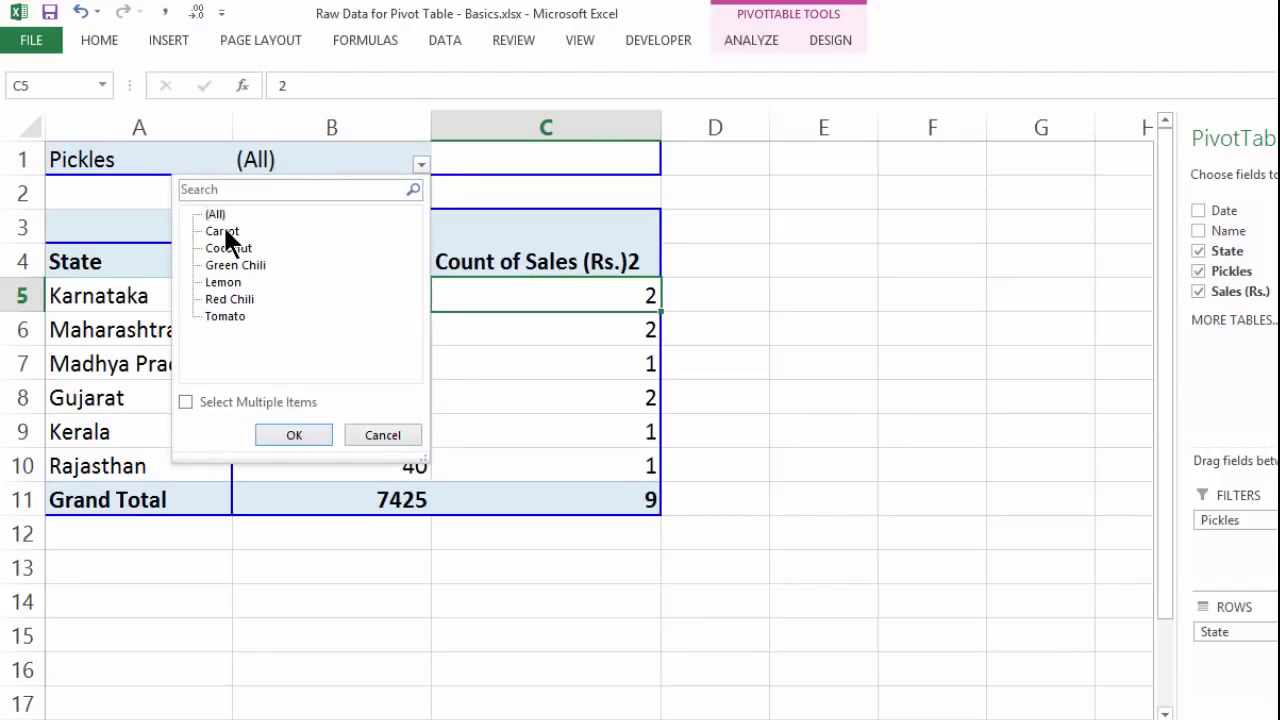
click(292, 434)
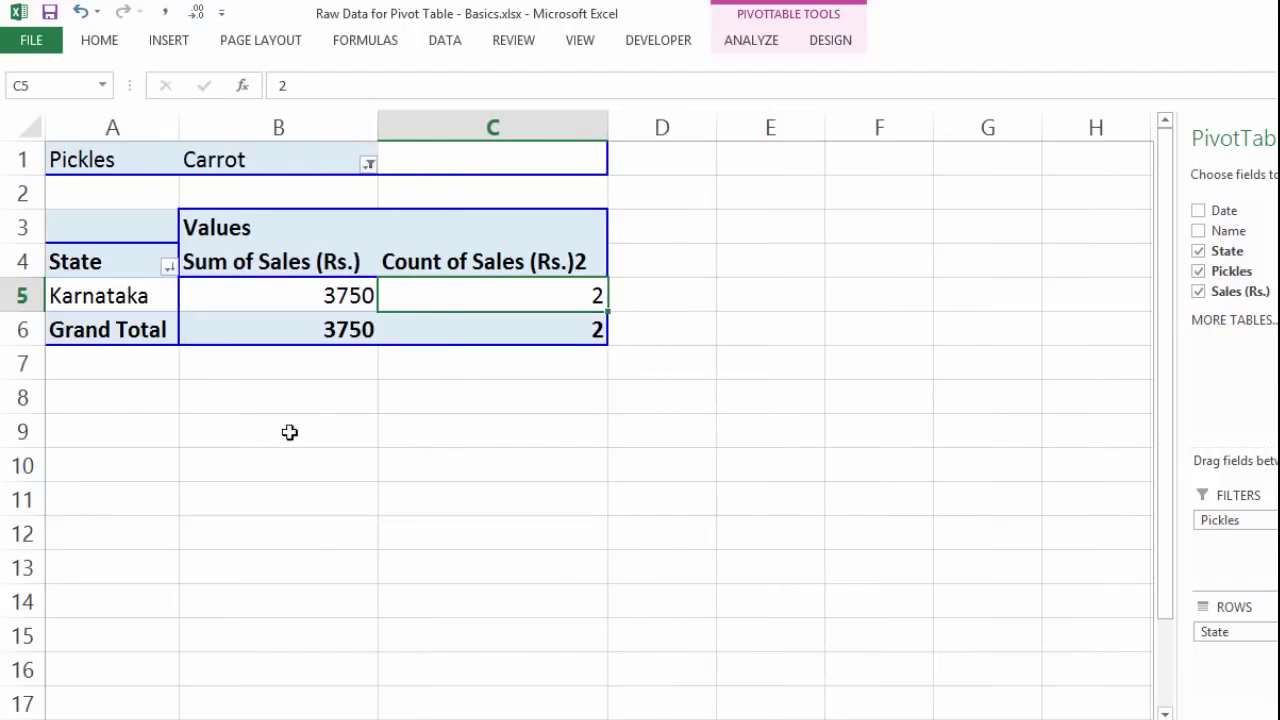
click(368, 164)
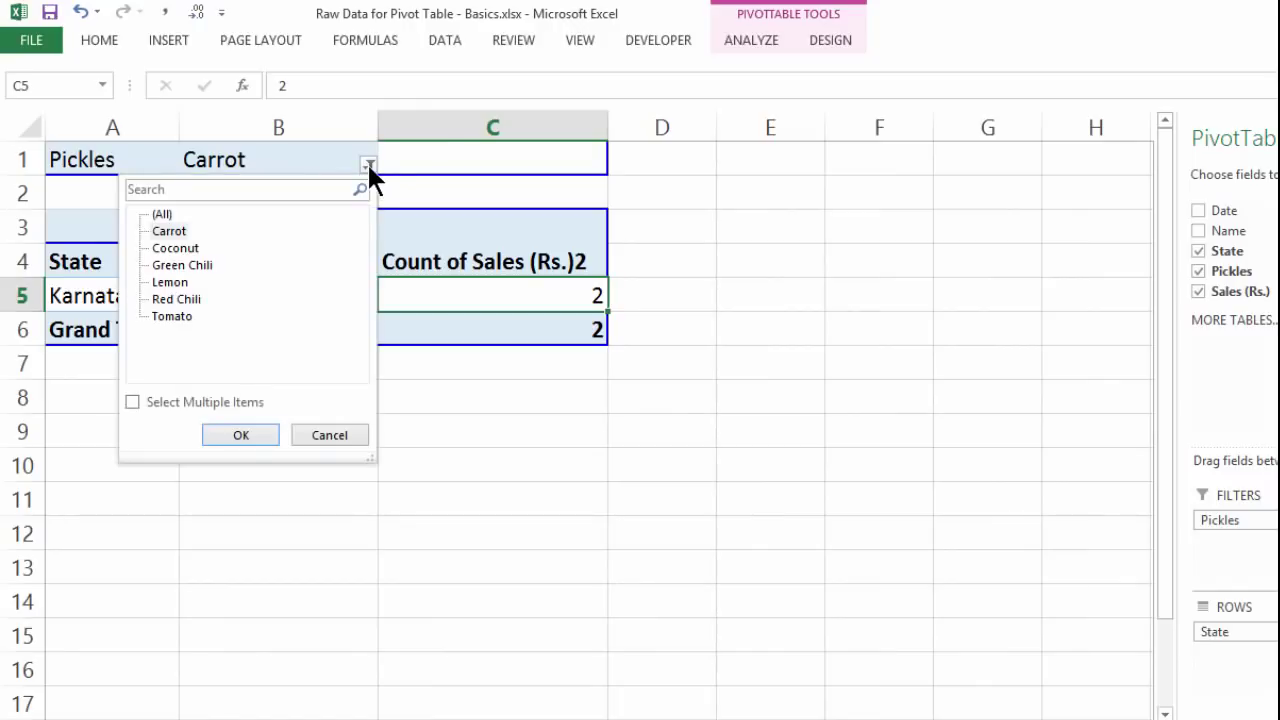
click(165, 215)
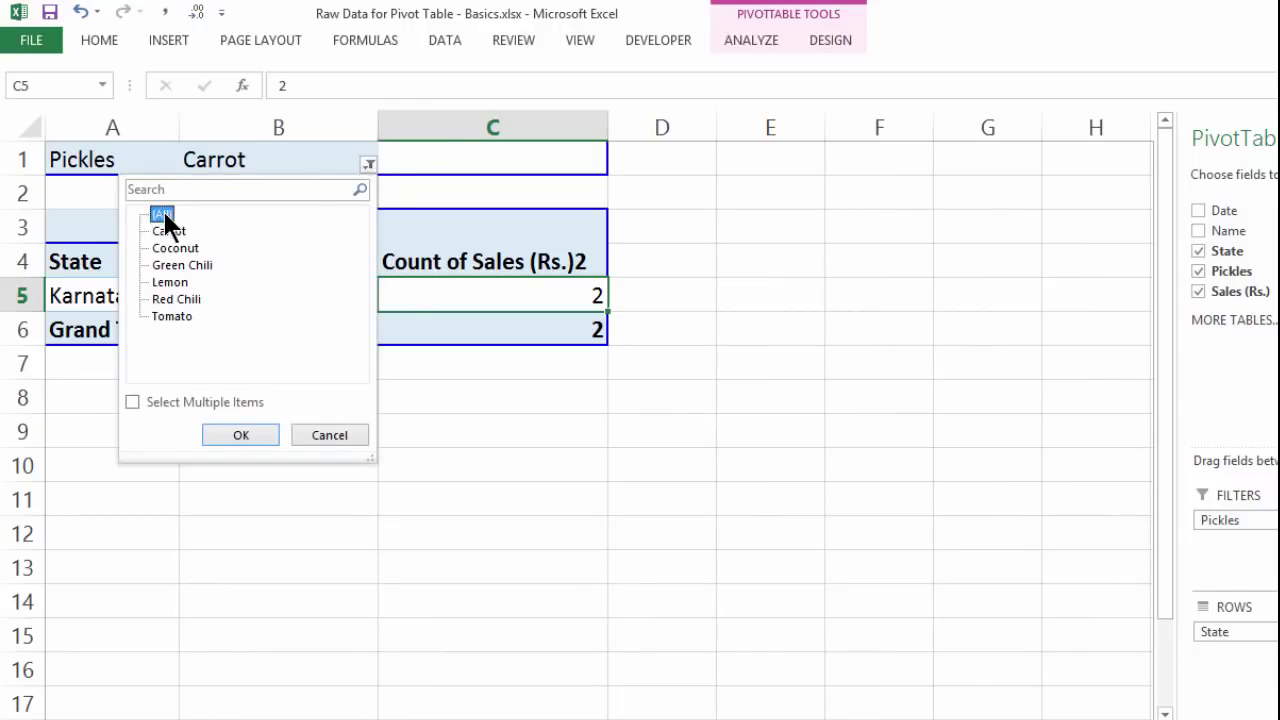
click(246, 435)
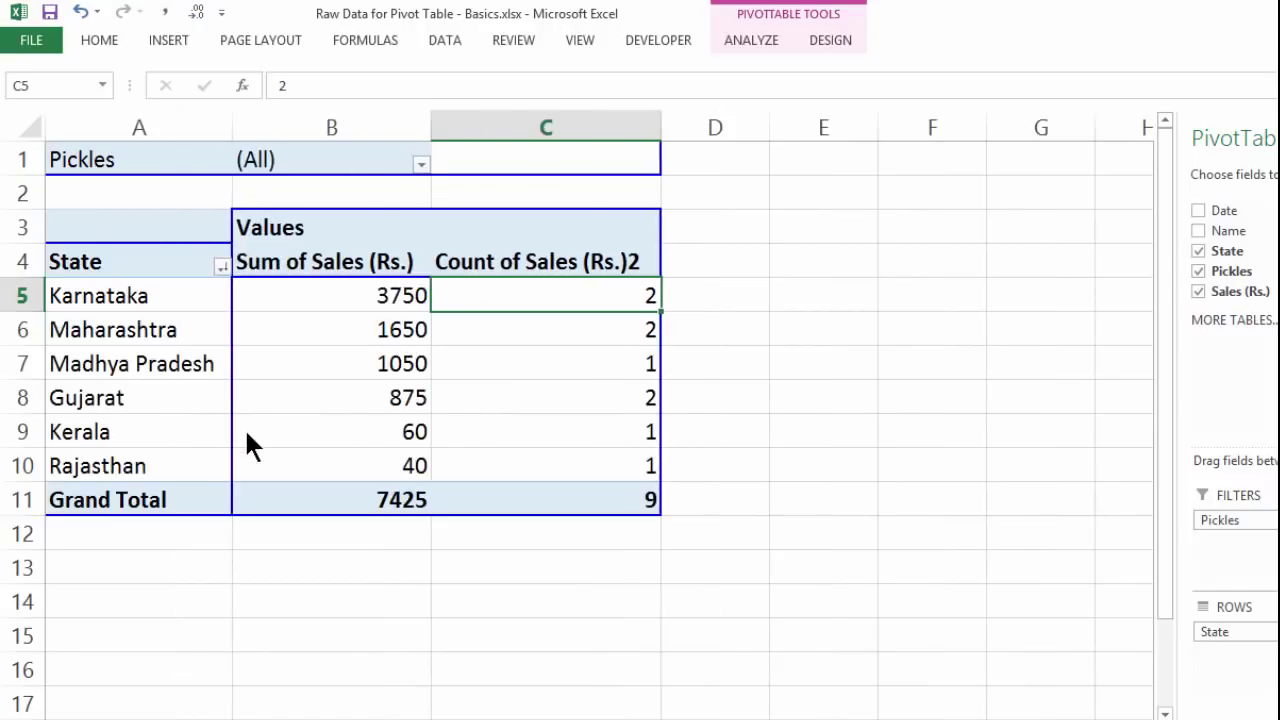
click(539, 334)
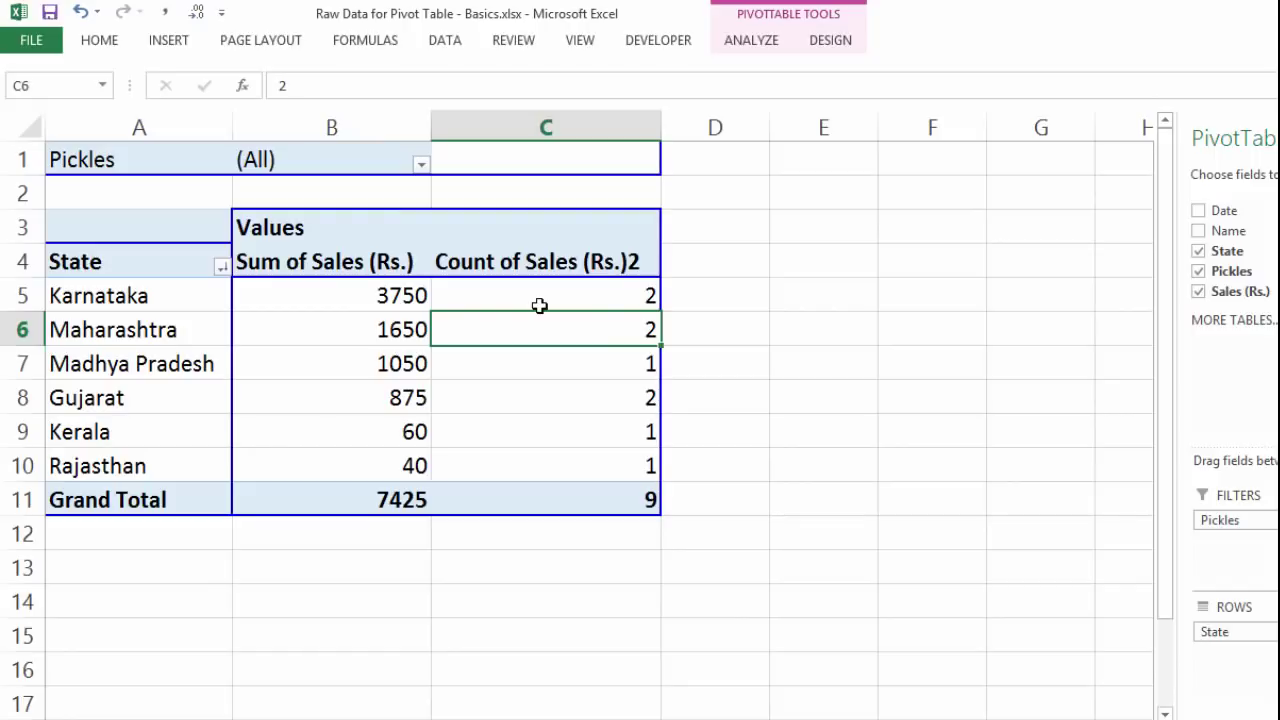
mouse_move(539, 305)
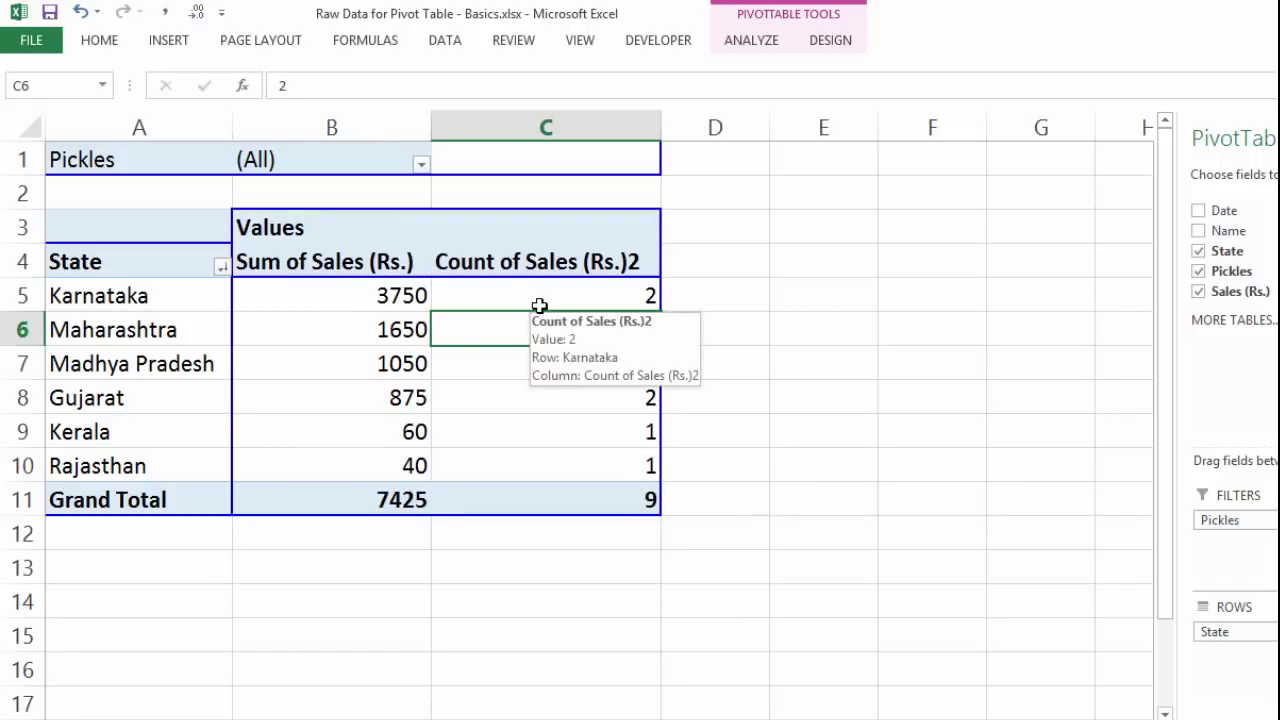
- Try a grey style, then apply a blue Medium PivotTable style from the full gallery
click(821, 46)
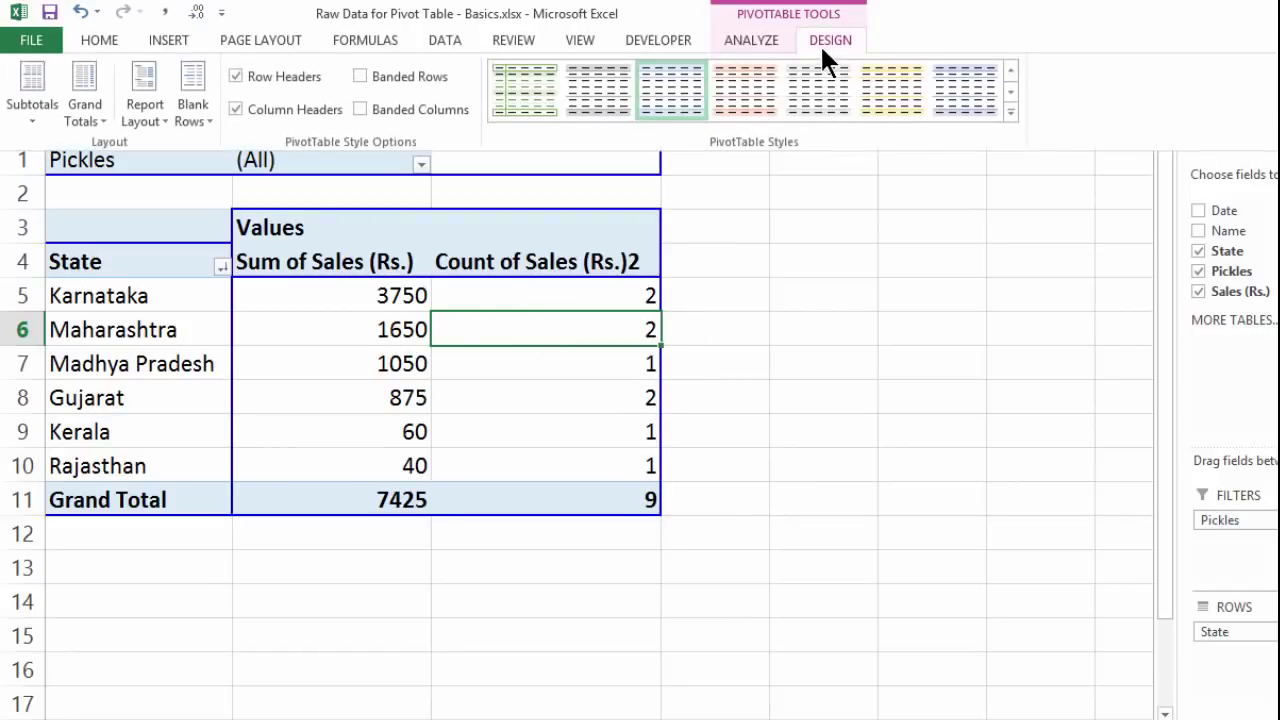
click(806, 81)
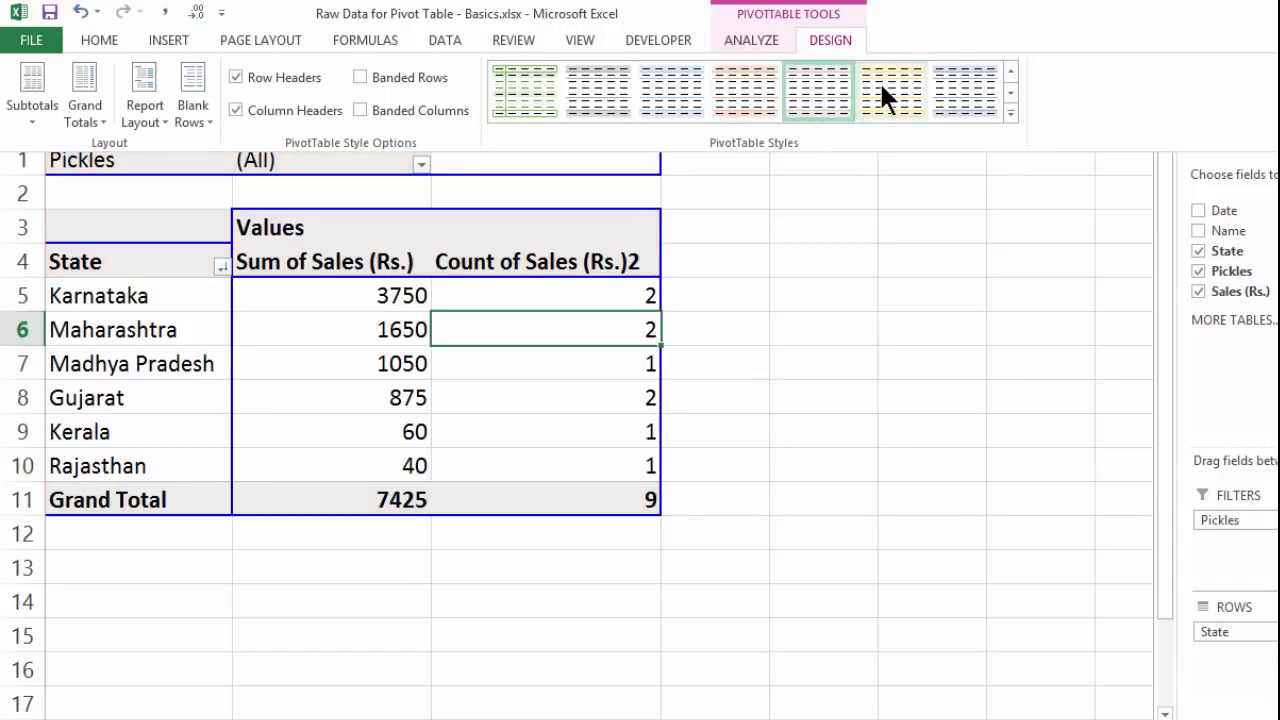
click(1011, 112)
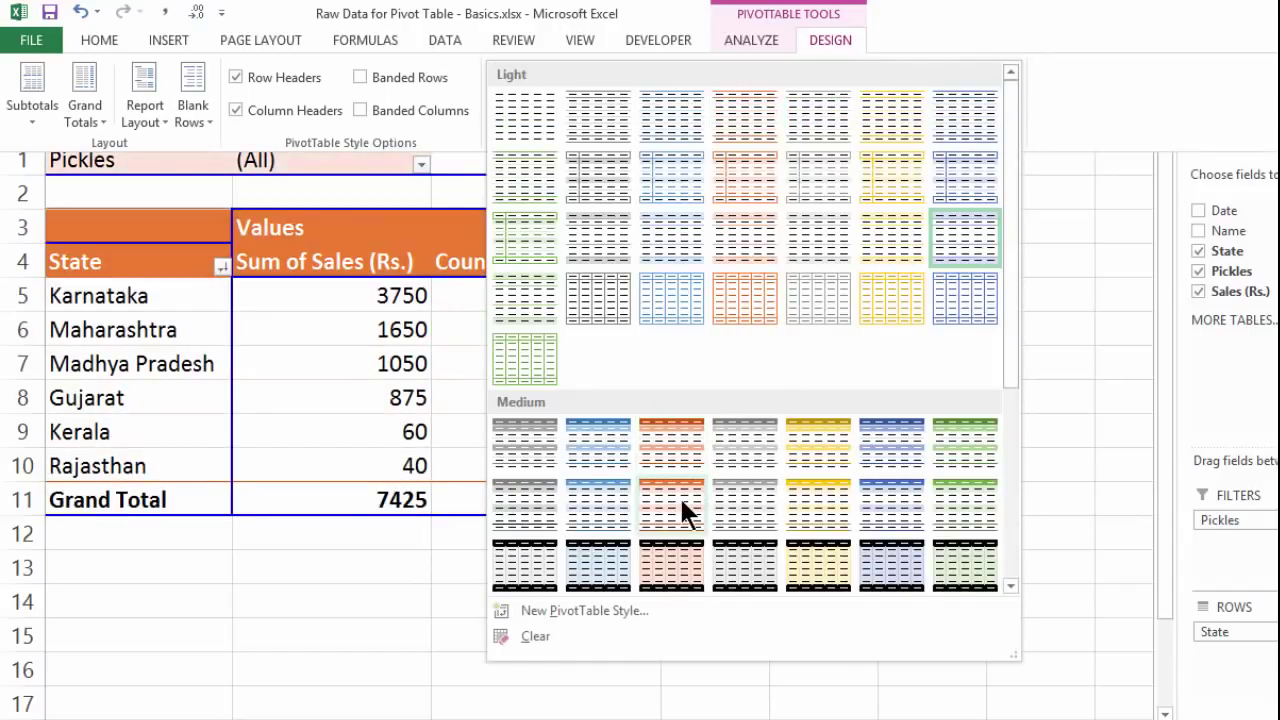
click(562, 434)
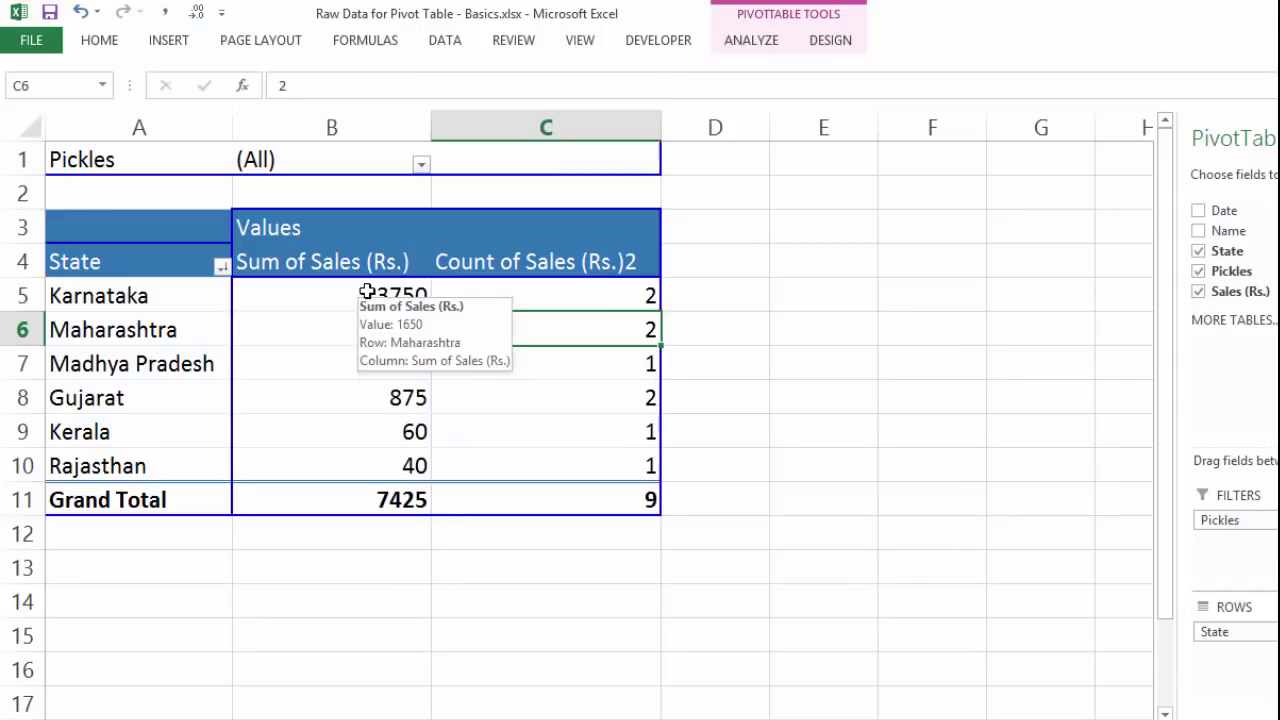
drag(367, 295, 366, 455)
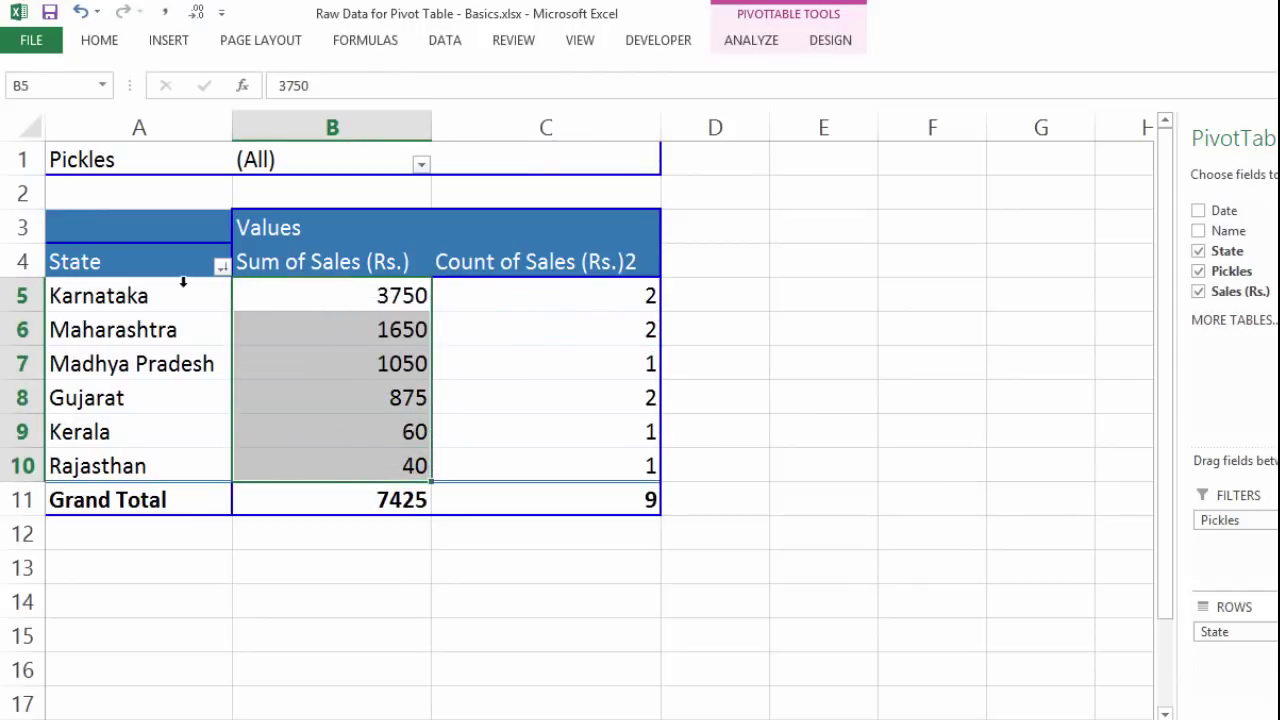
- Show Sum of Sales as % of Grand Total, Karnataka 50.51% down to Rajasthan 0.54%
click(375, 296)
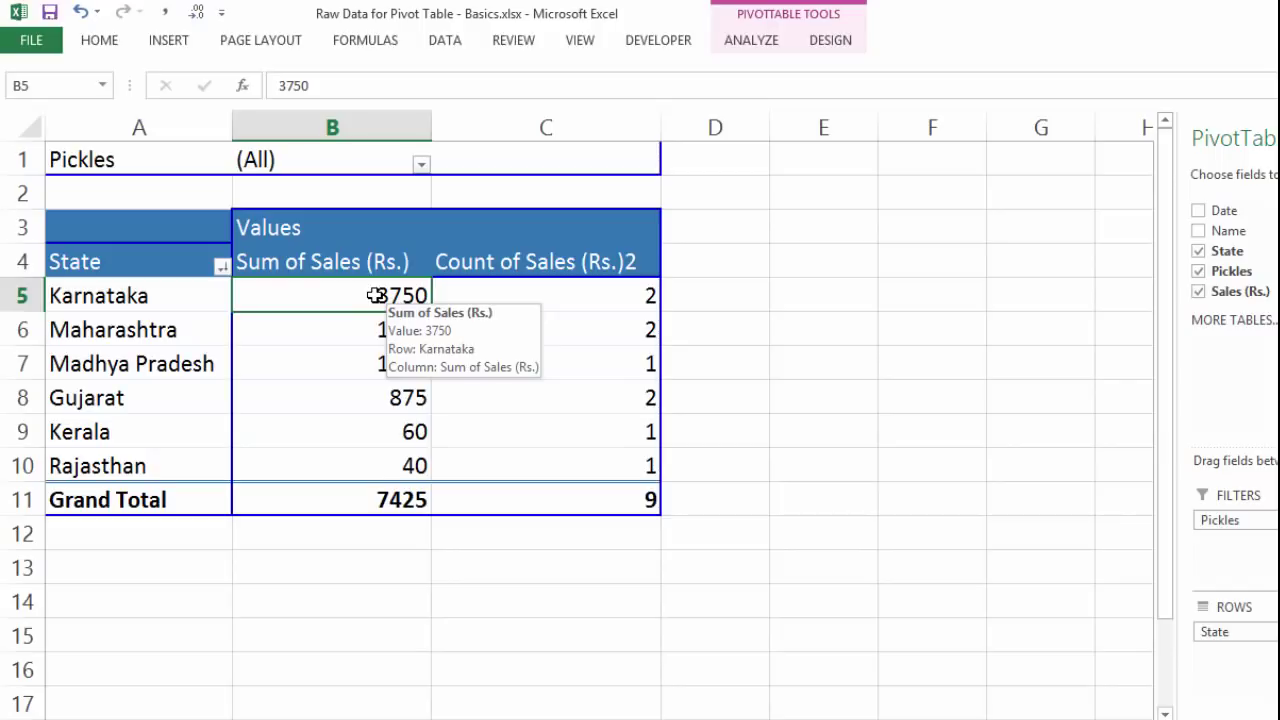
right_click(375, 295)
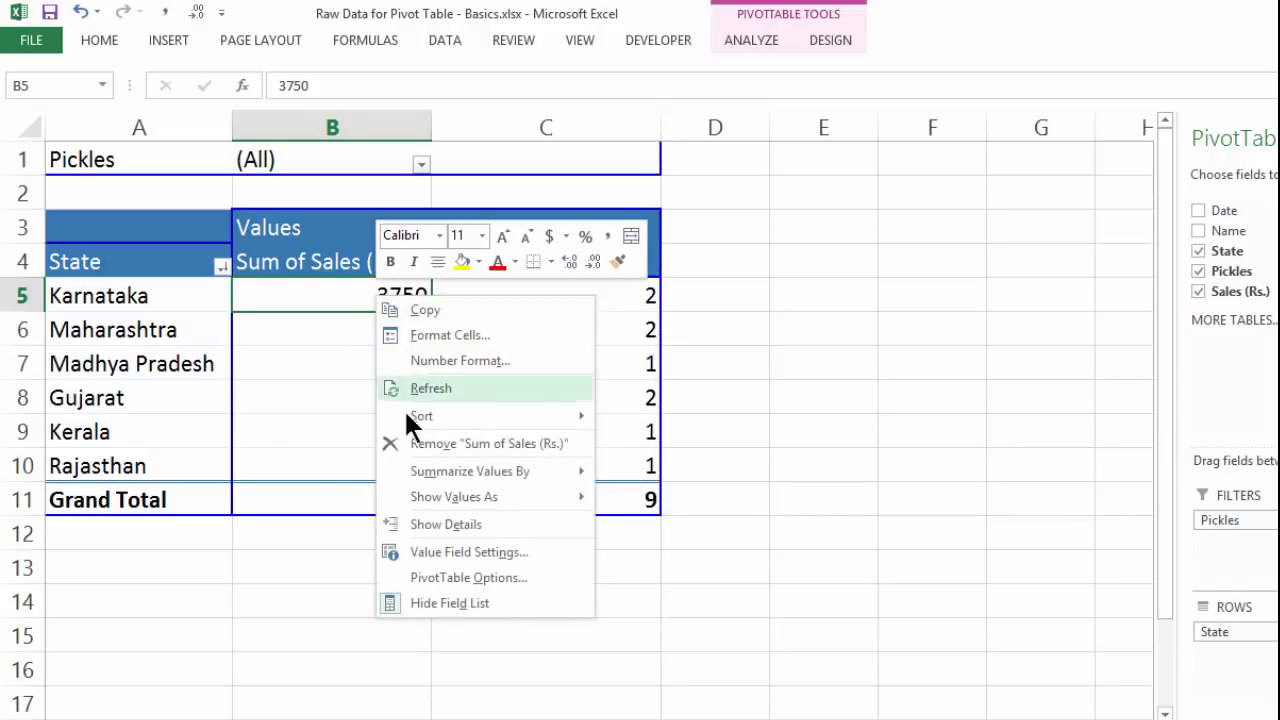
mouse_move(433, 503)
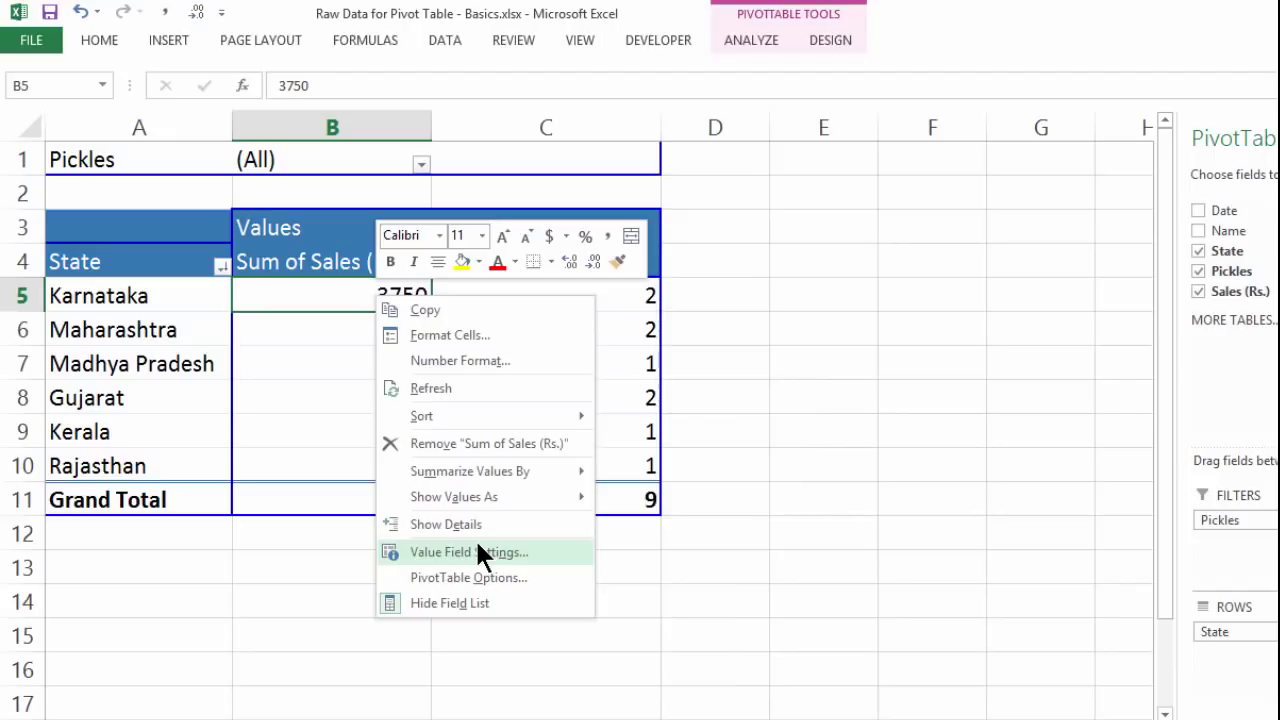
mouse_move(473, 496)
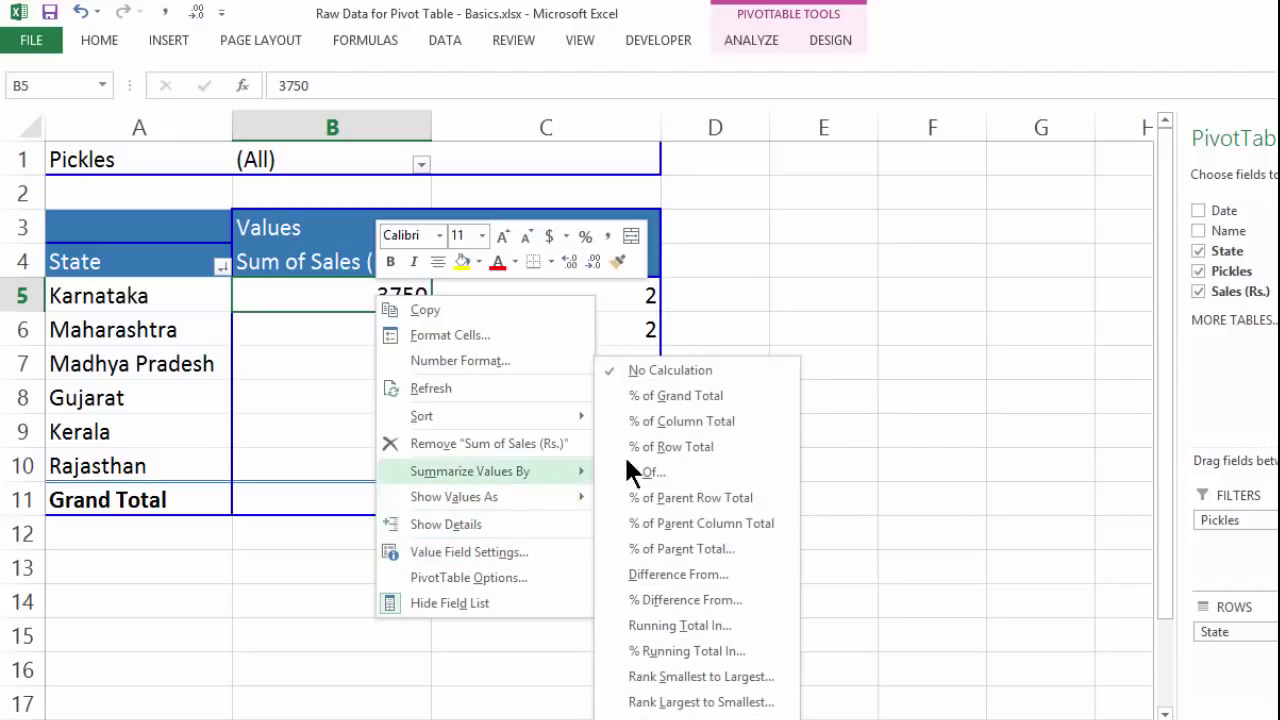
click(657, 403)
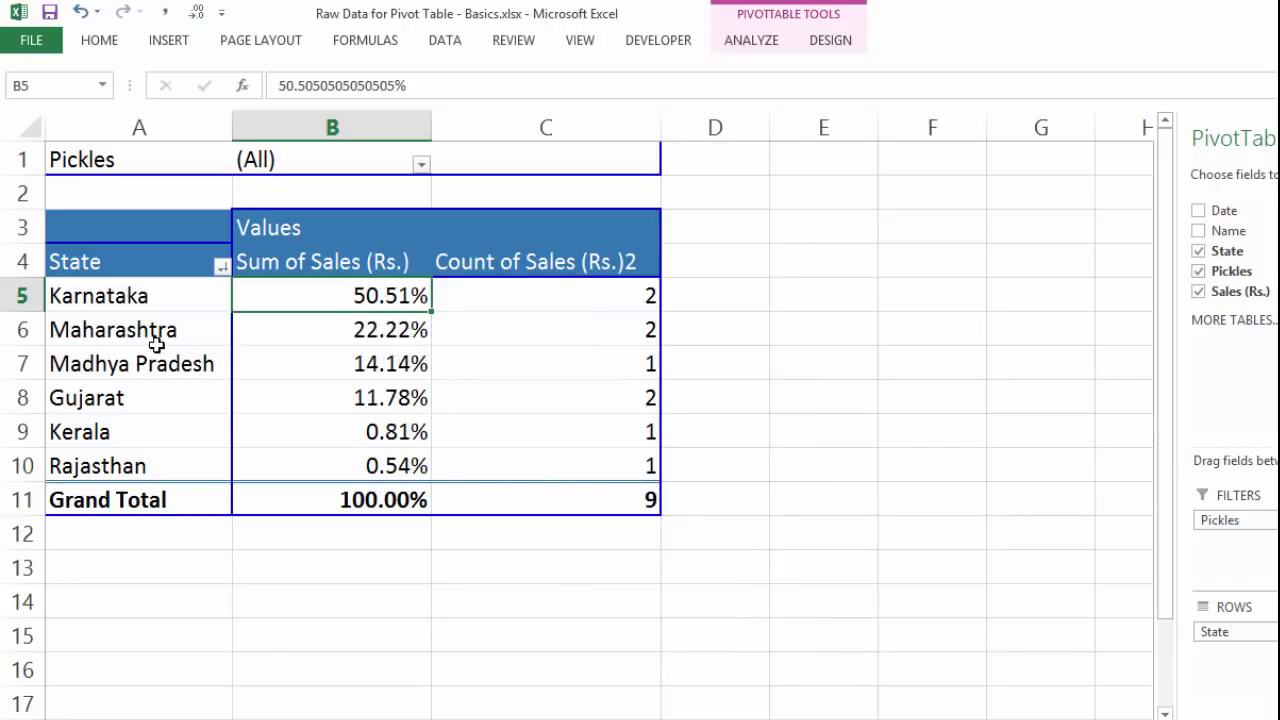
drag(151, 335, 200, 366)
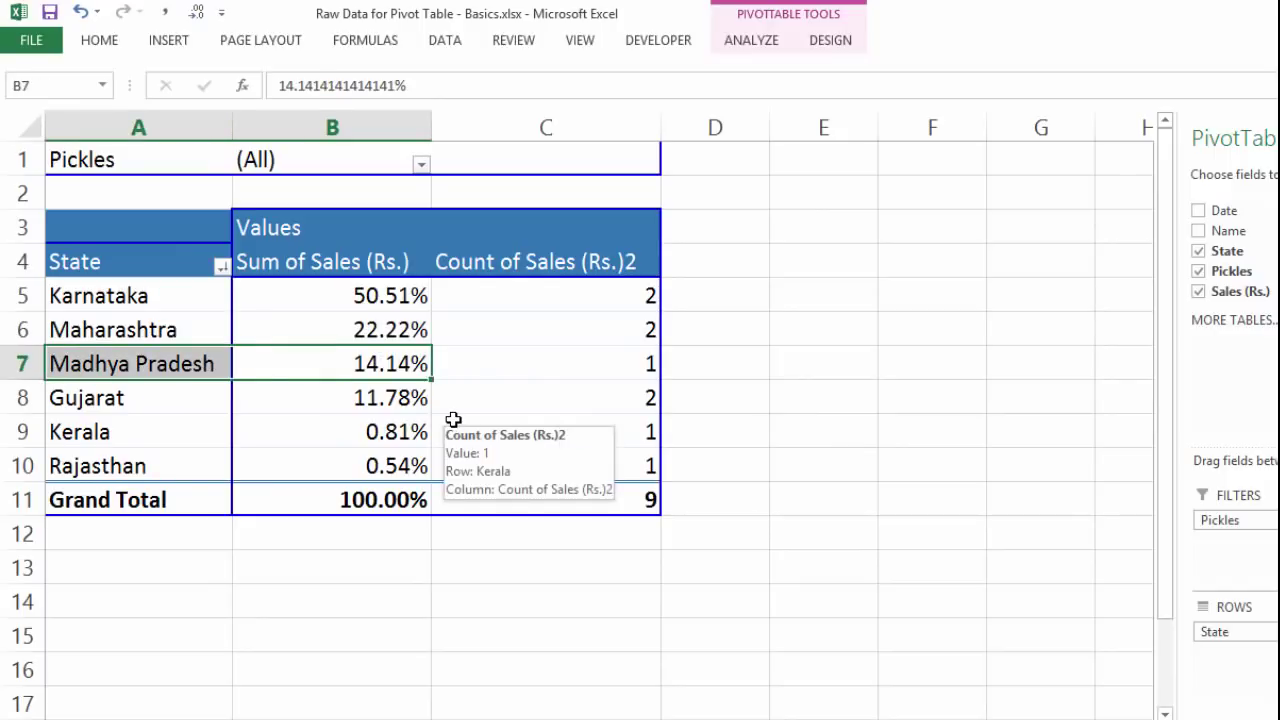
- On the raw data sheet, change the 13-Mar-15 Red Chili sale in E7 from 525 to 55525
click(253, 689)
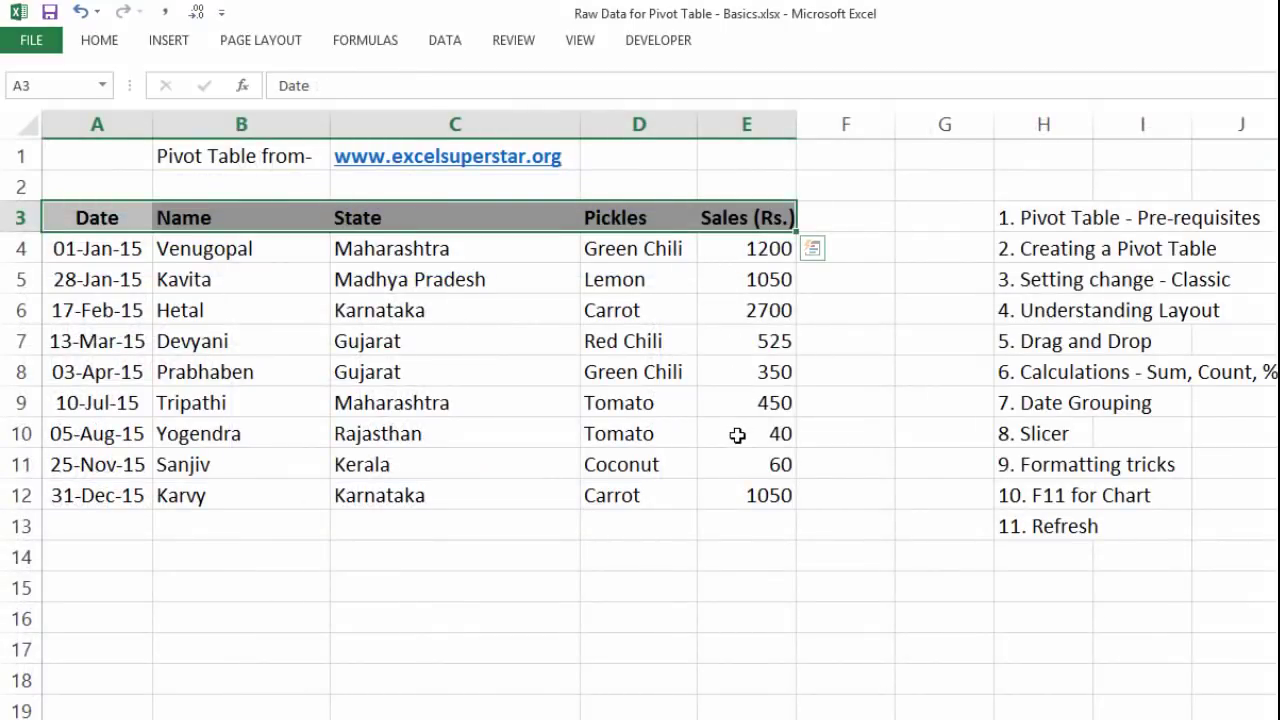
double_click(737, 330)
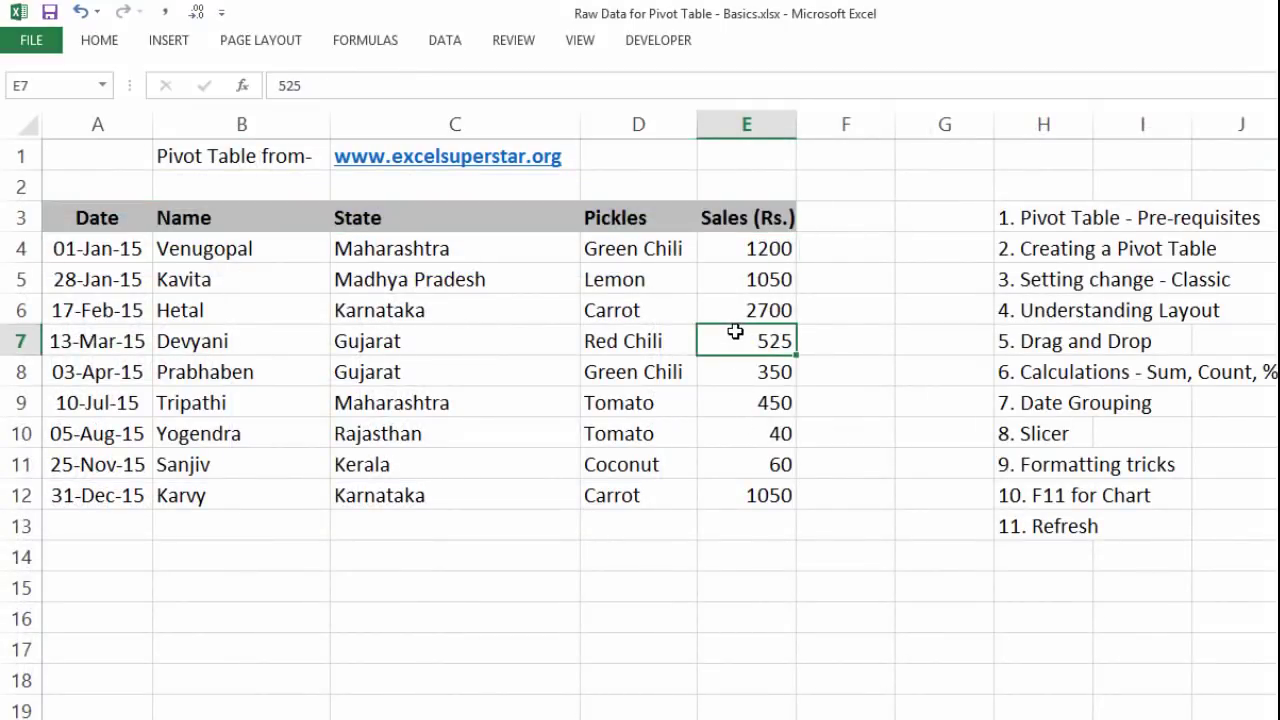
text(55)
click(843, 372)
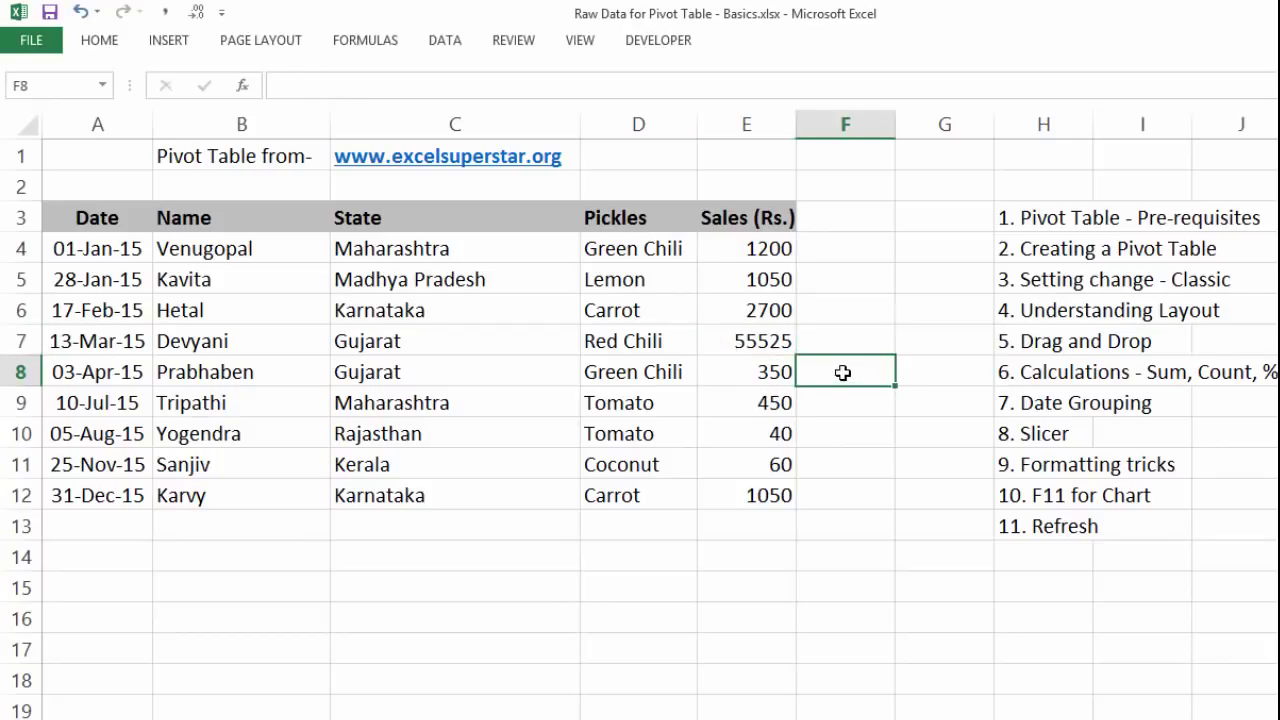
click(757, 341)
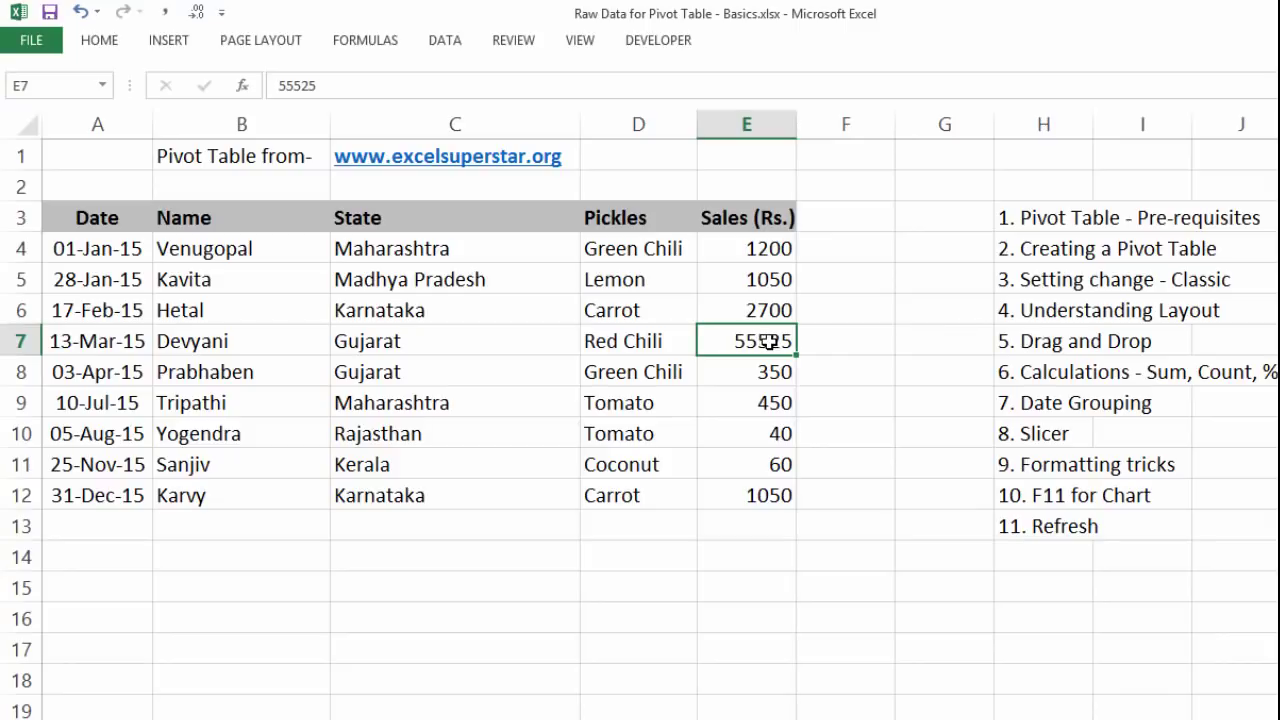
drag(749, 340, 103, 343)
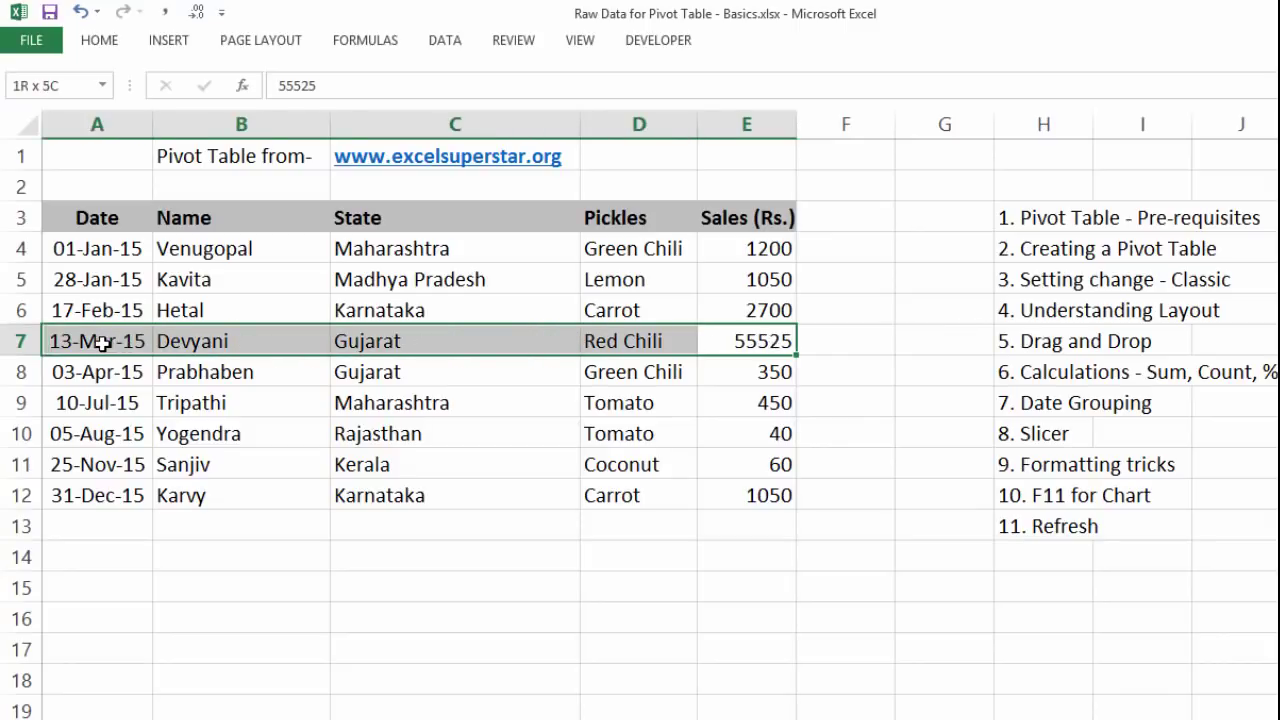
- Refresh the pivot table to pick up the changed 55525 sale
click(201, 338)
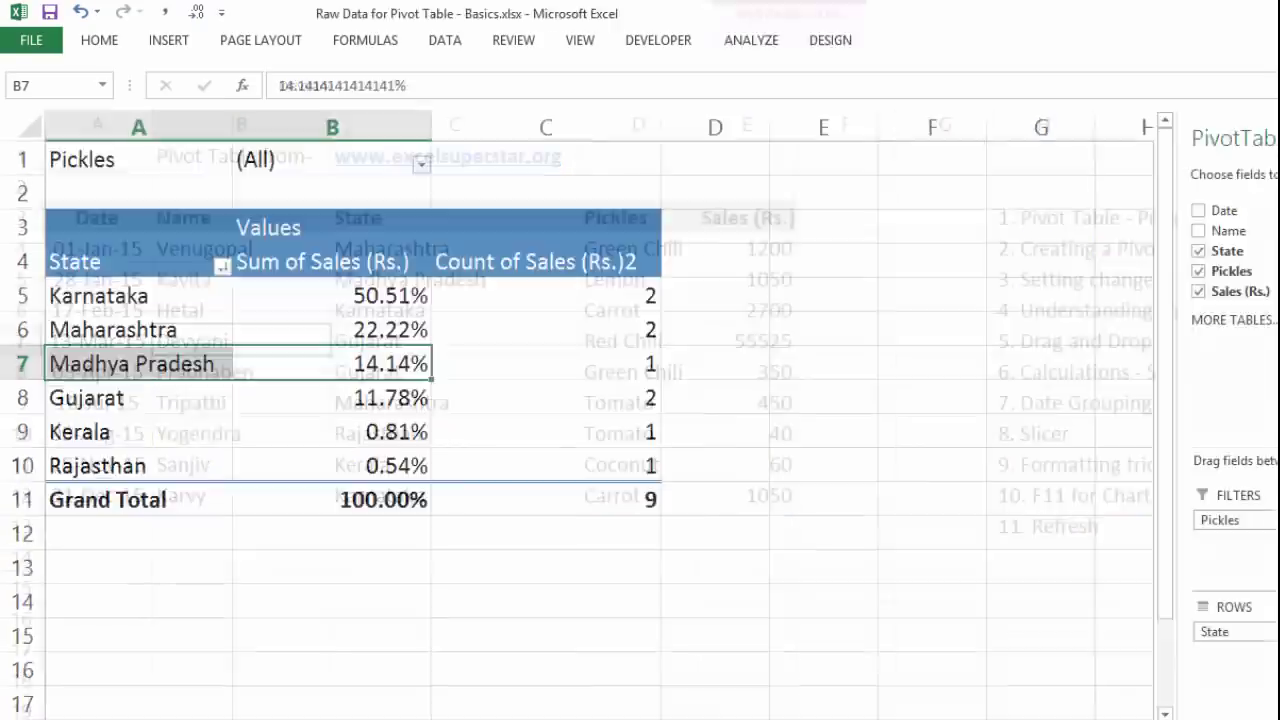
mouse_move(336, 410)
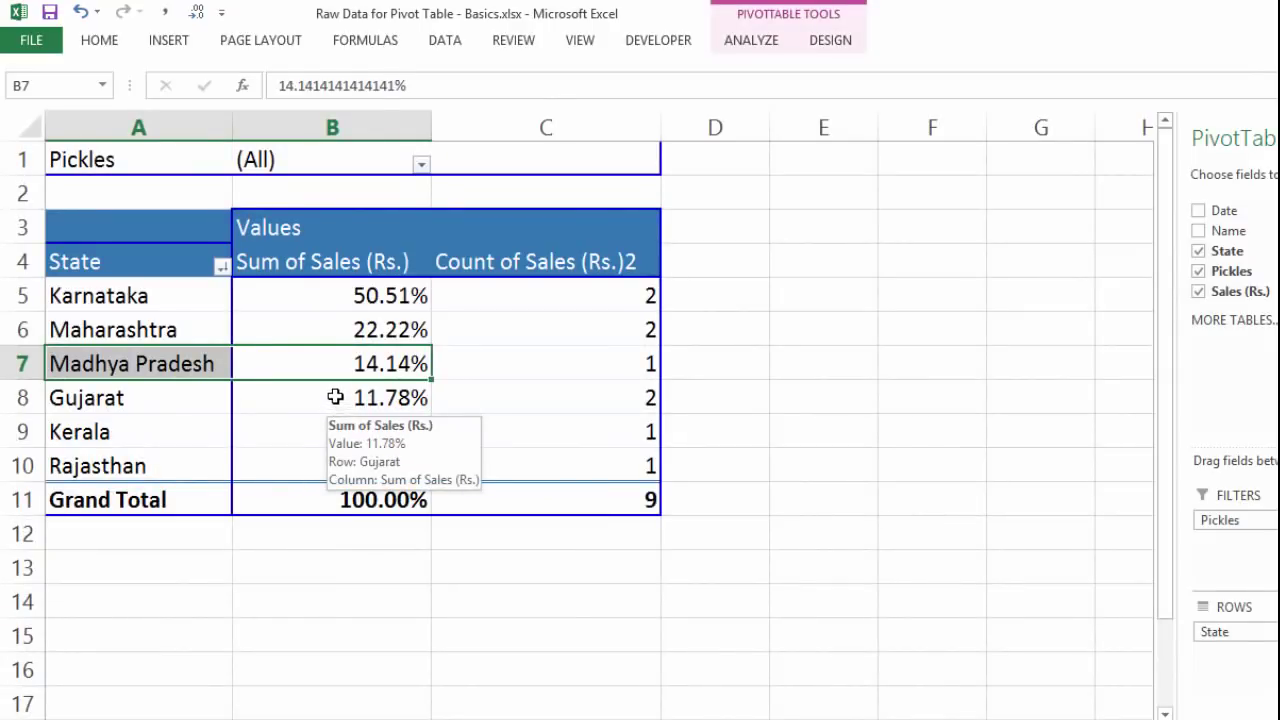
right_click(334, 365)
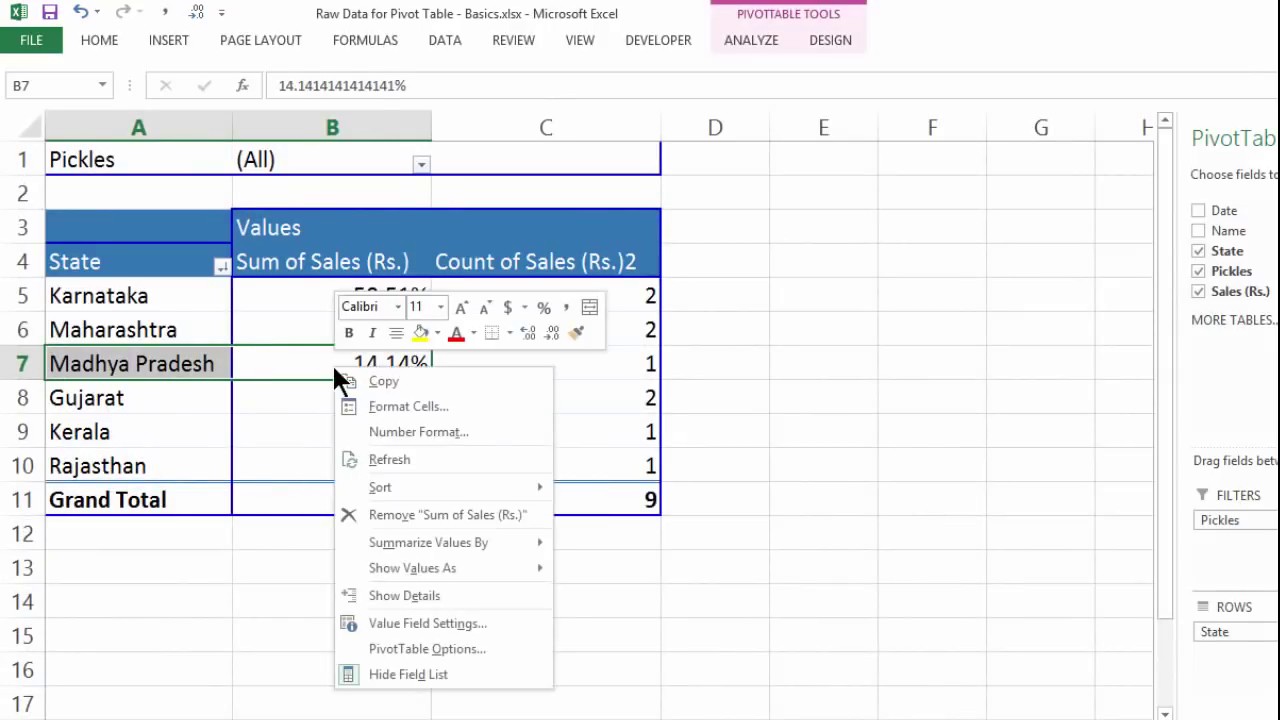
click(380, 463)
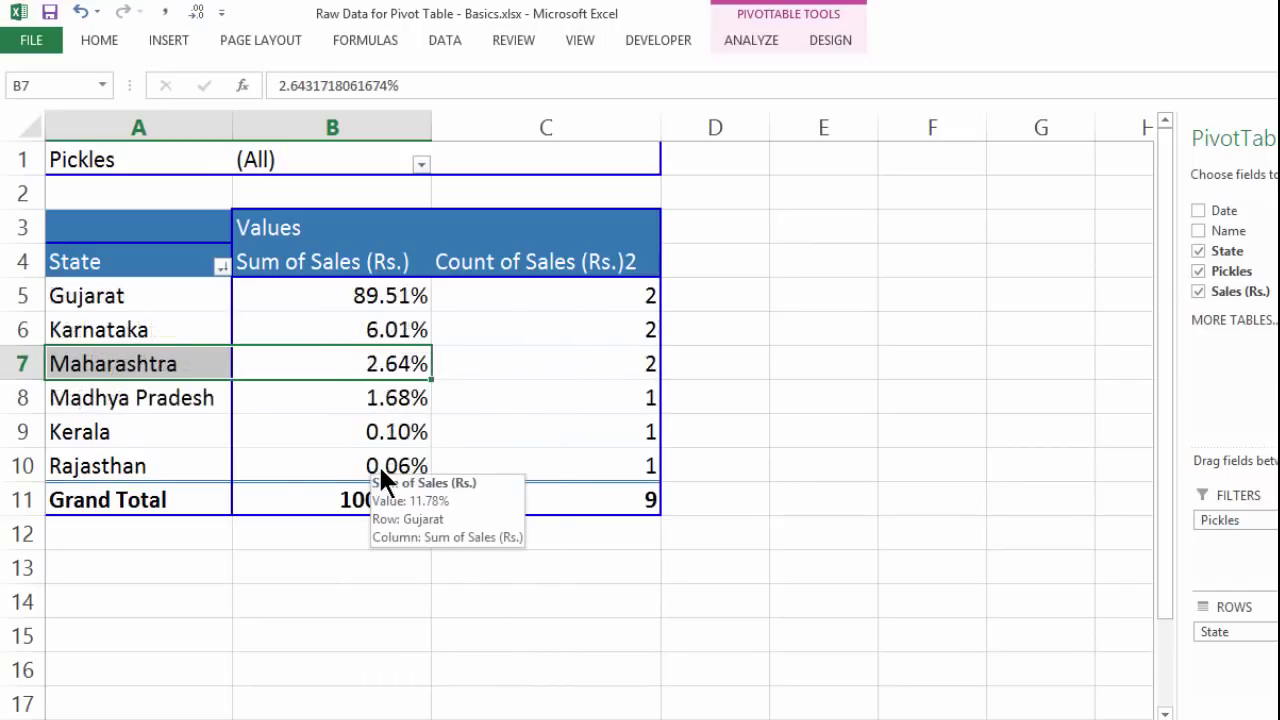
- Select Gujarat's leading 89.51% share, then return to the raw data sheet
click(22, 295)
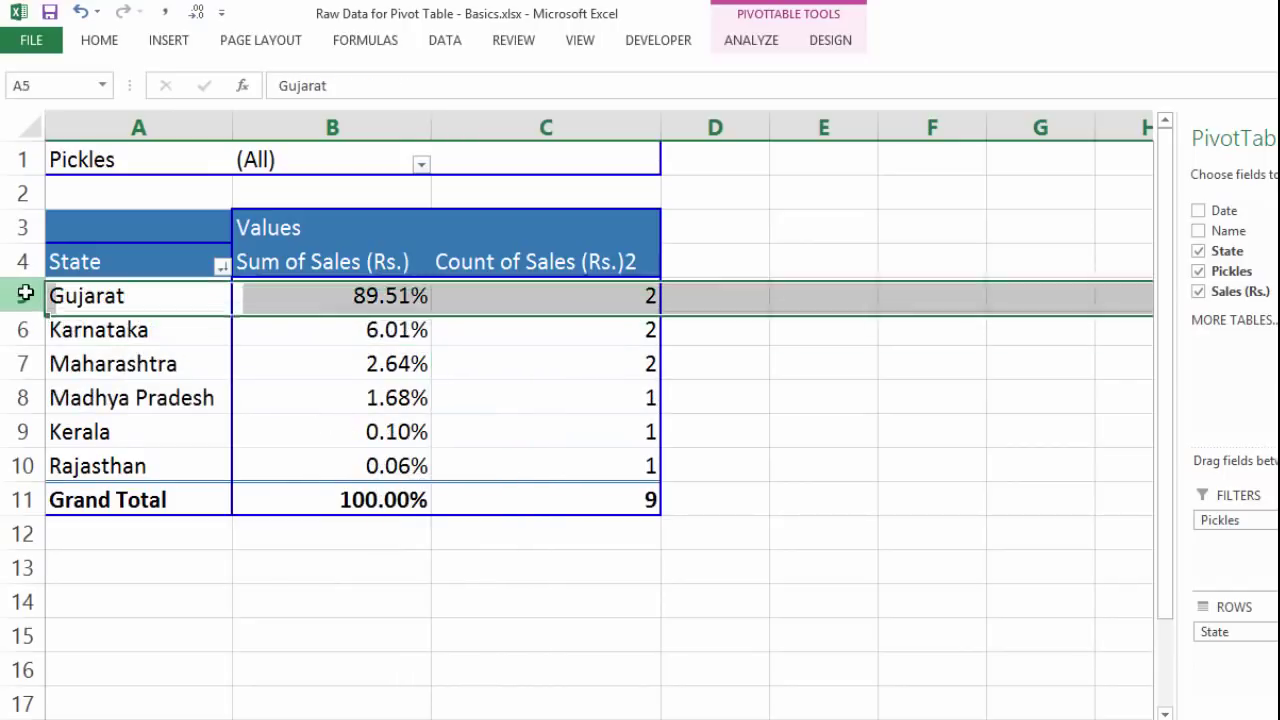
mouse_move(448, 447)
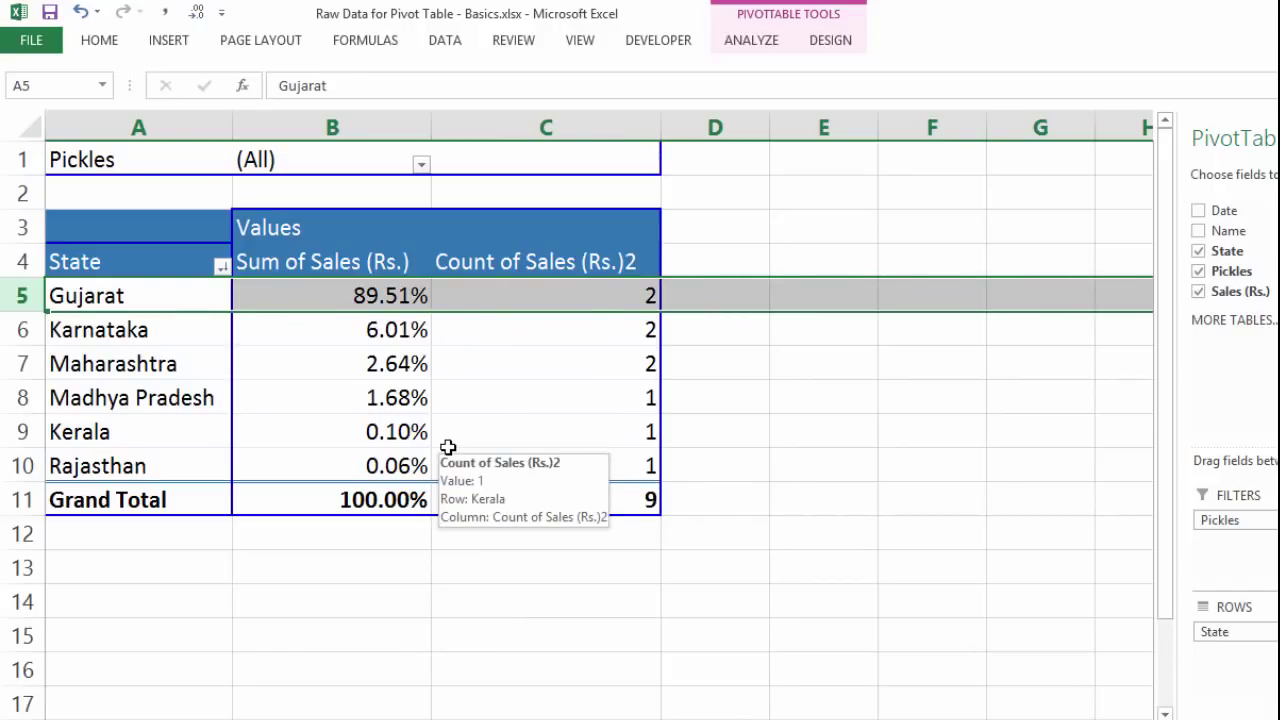
drag(146, 296, 343, 304)
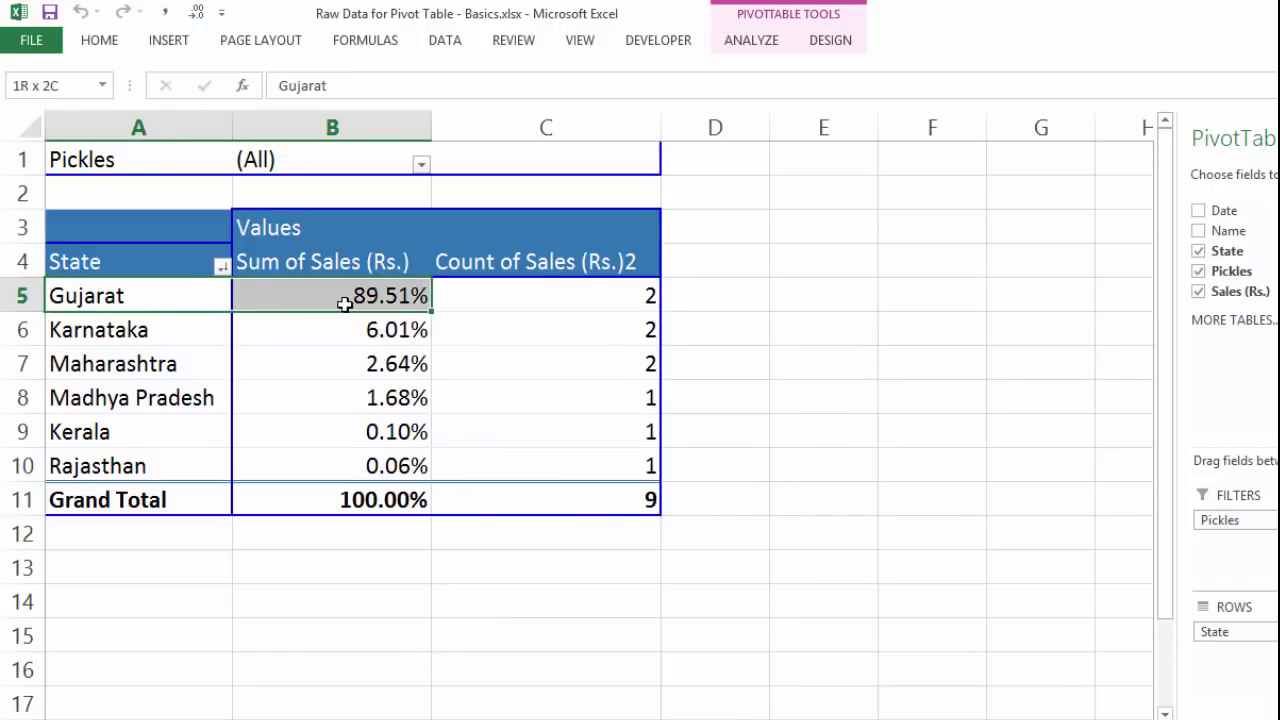
key(ctrl+Page_Up)
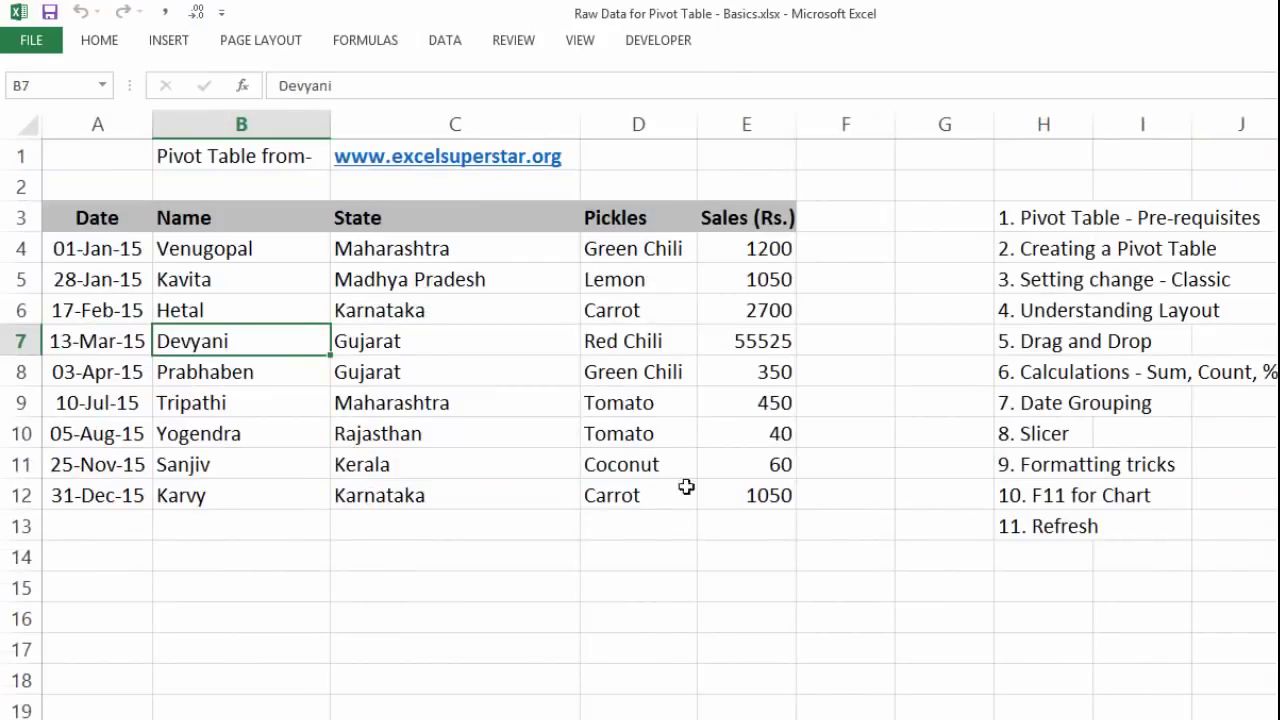
- Restore the E7 Red Chili sale from 55525 back to 525
click(740, 341)
double_click(750, 341)
double_click(754, 341)
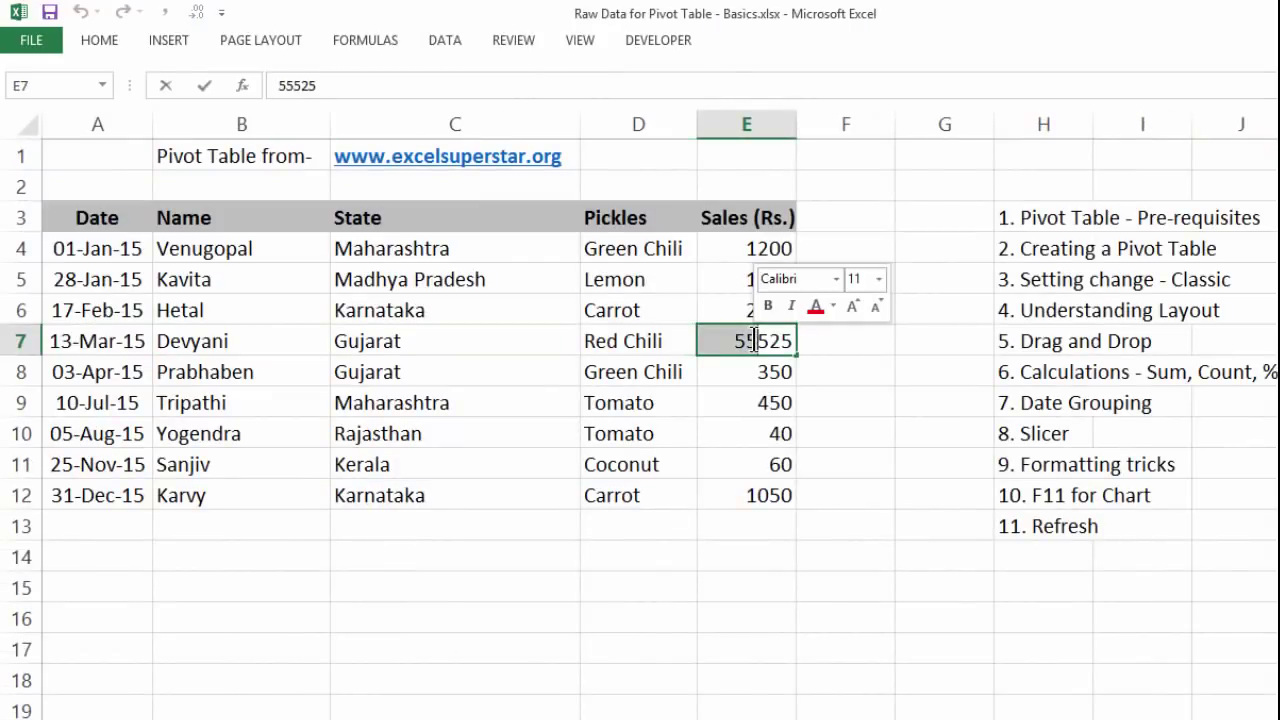
text(525)
key(Return)
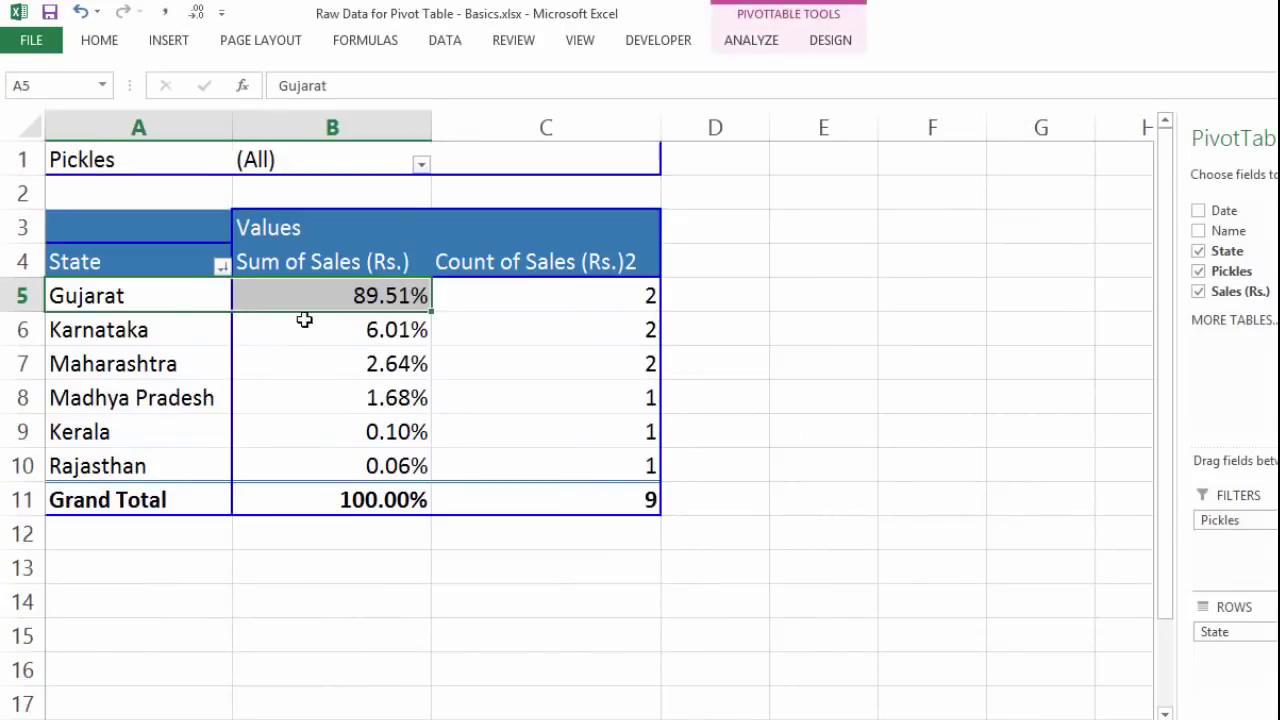
- Refresh the pivot so Karnataka leads again at 50.51% and Gujarat drops to 11.78%
click(307, 322)
right_click(318, 333)
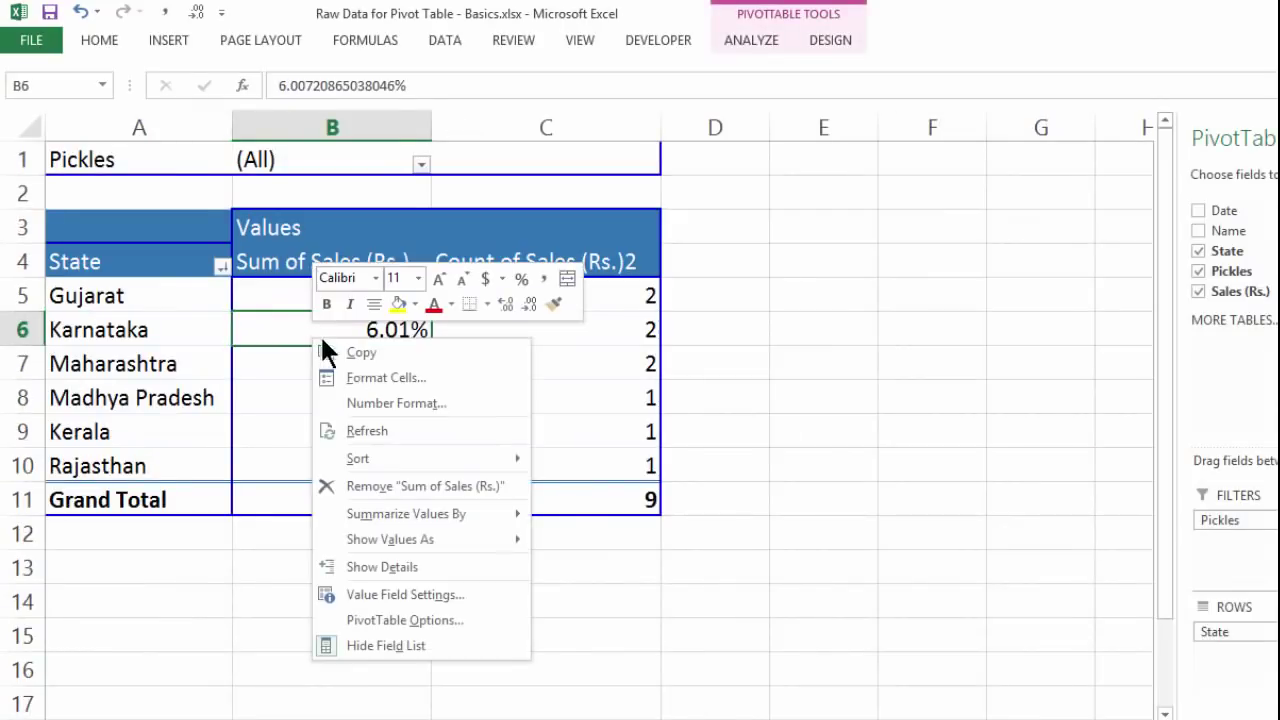
click(390, 432)
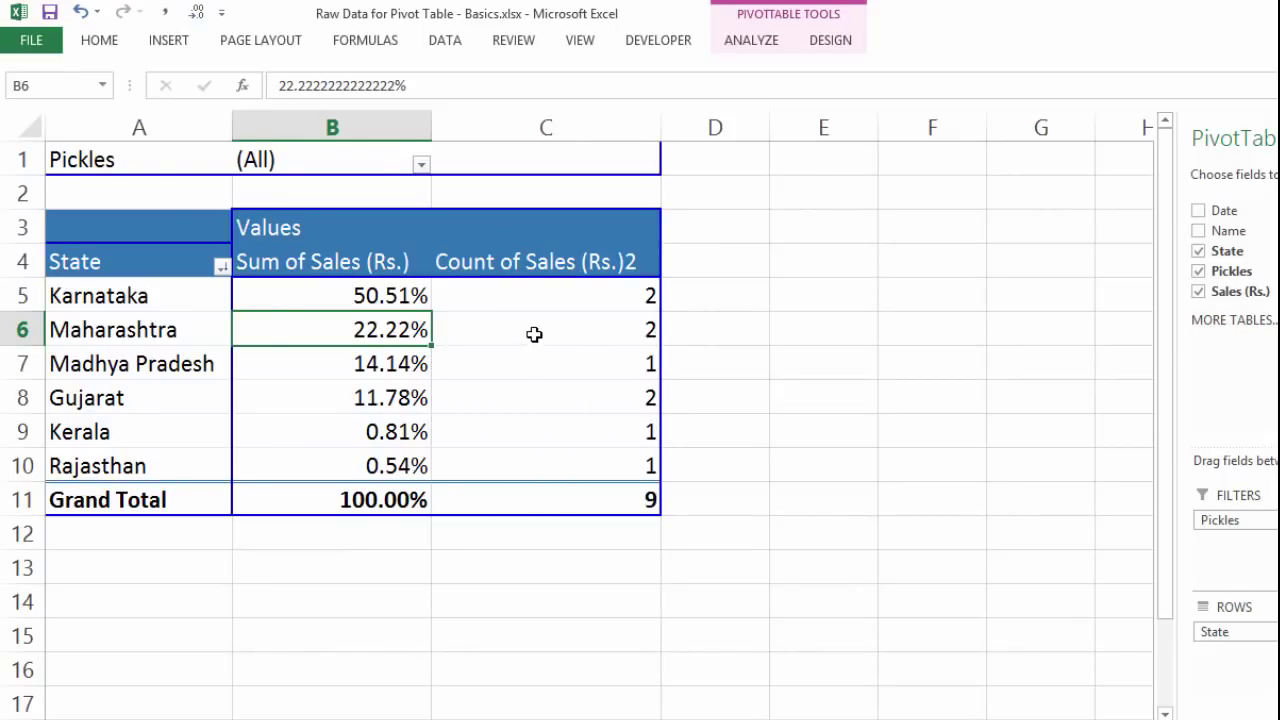
click(534, 334)
- Summarize the count column as Sum of Sales and remove the percentage column, leaving Grand Total 7425
right_click(534, 334)
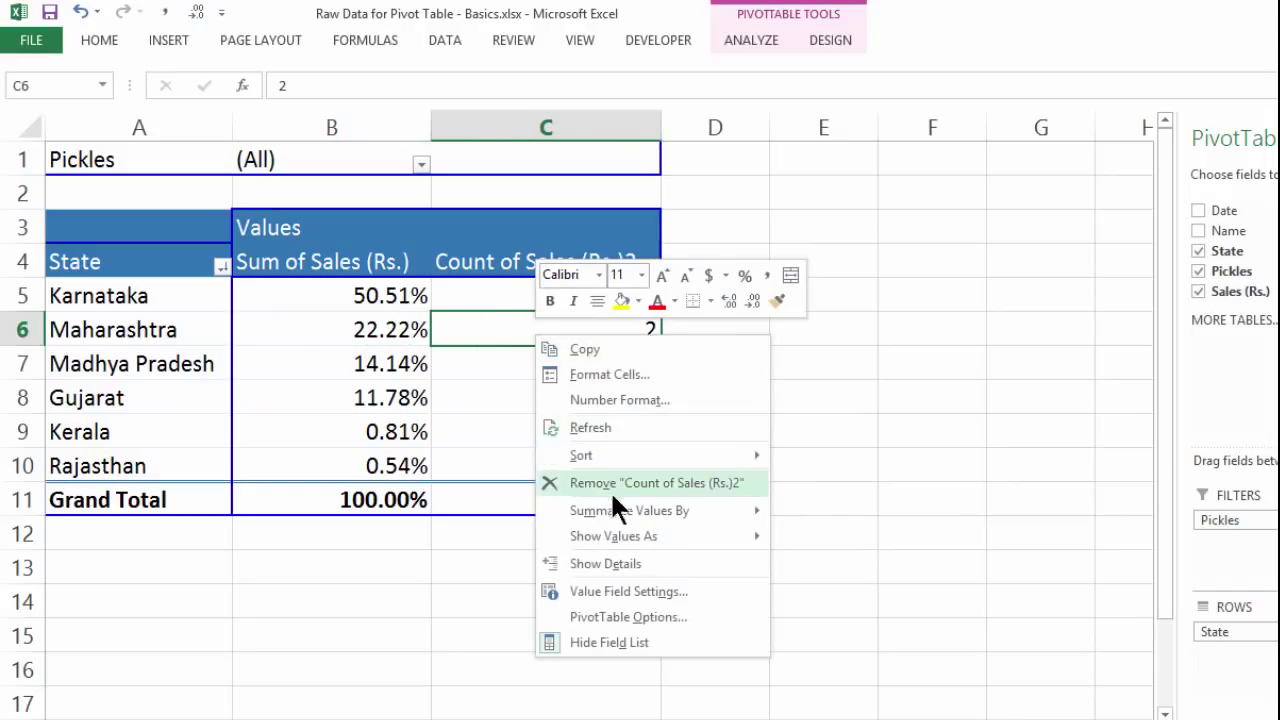
mouse_move(618, 512)
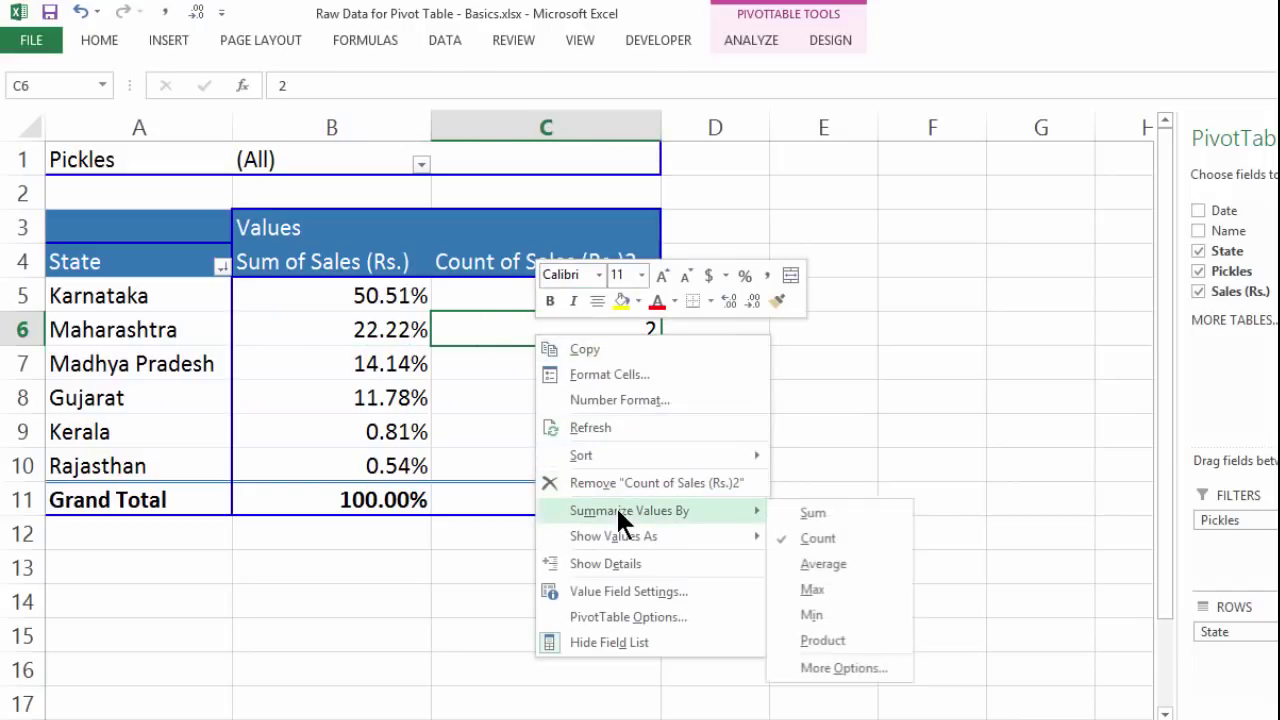
click(817, 512)
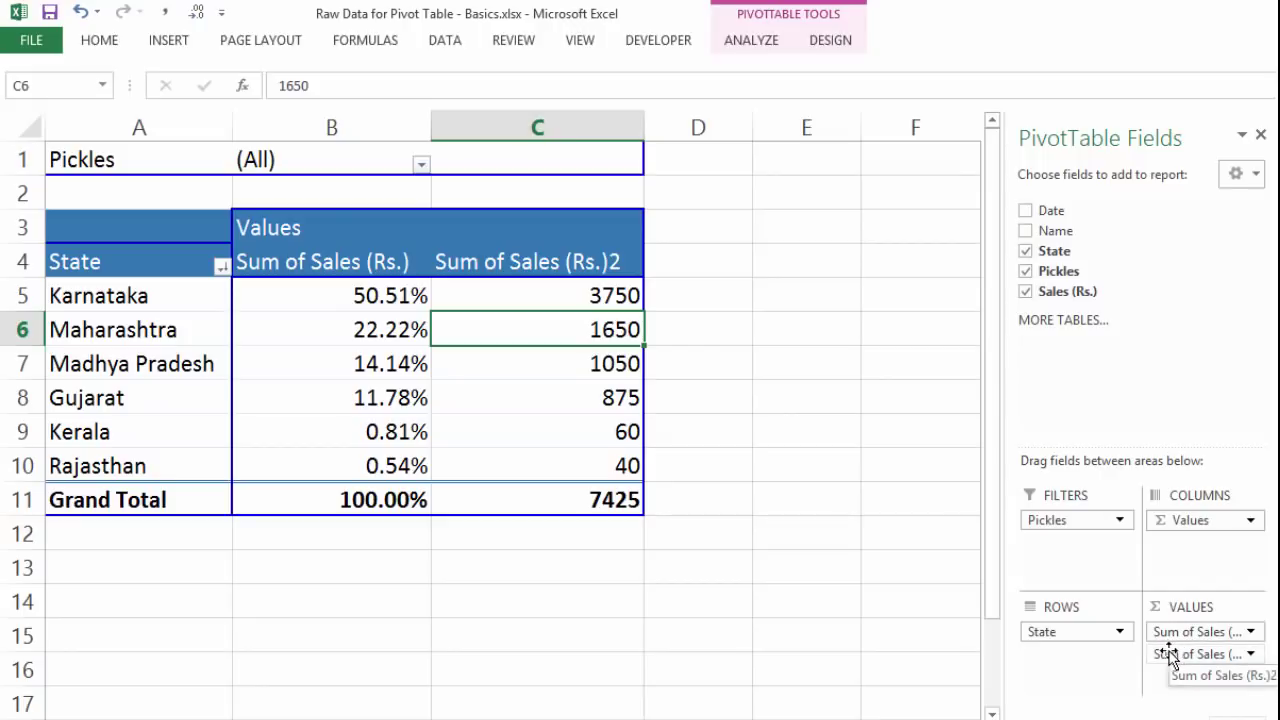
drag(1168, 655, 1075, 298)
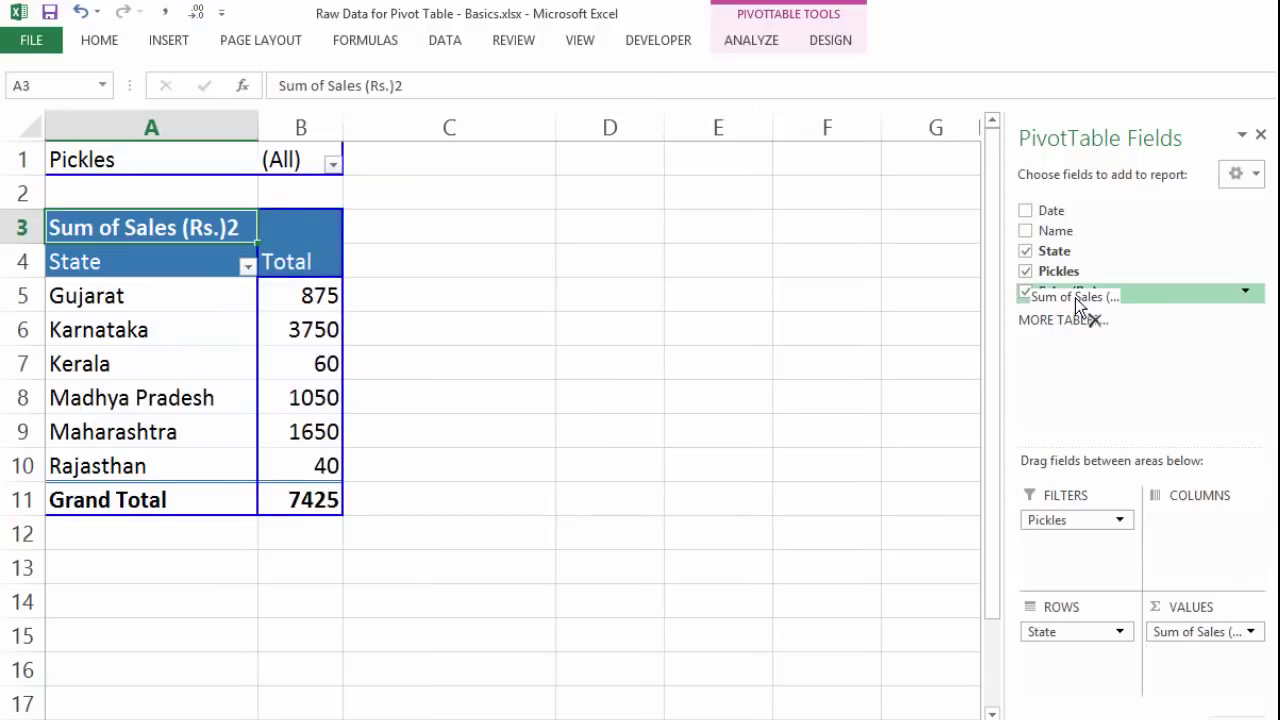
click(310, 344)
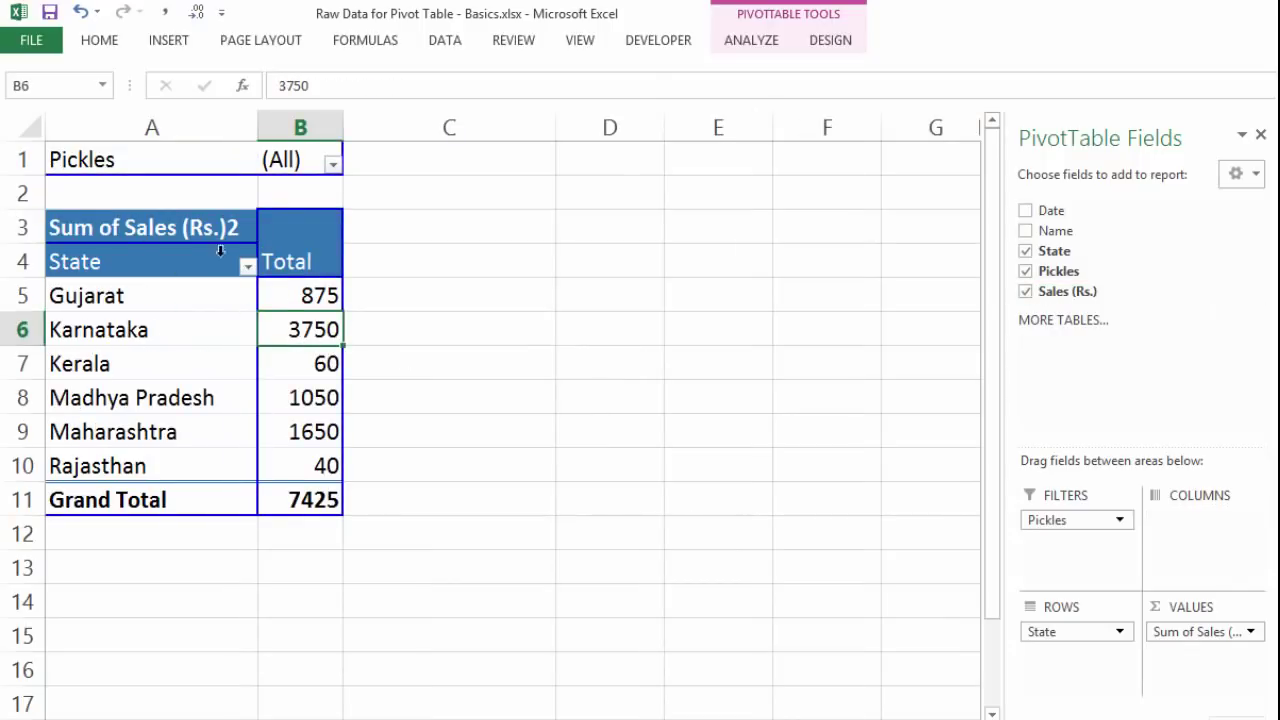
- Chart sales by state on a new sheet and sort states largest to smallest, Karnataka 3750 first
key(F11)
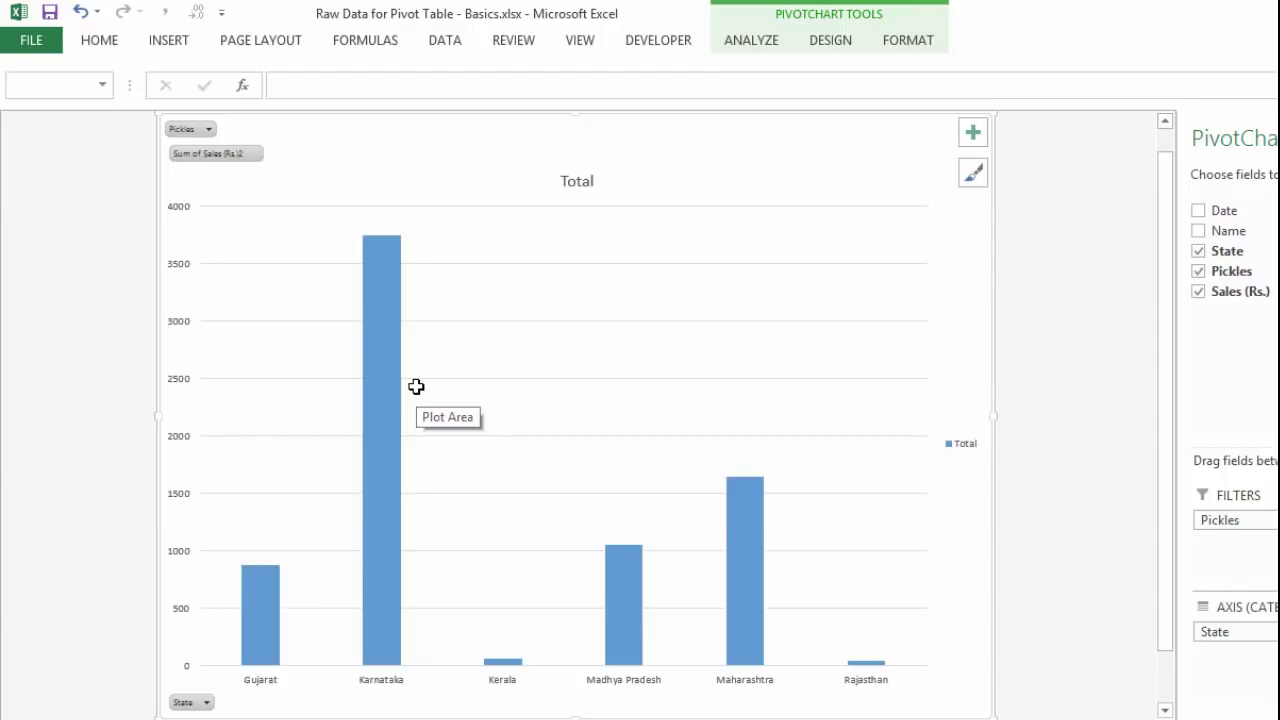
click(230, 702)
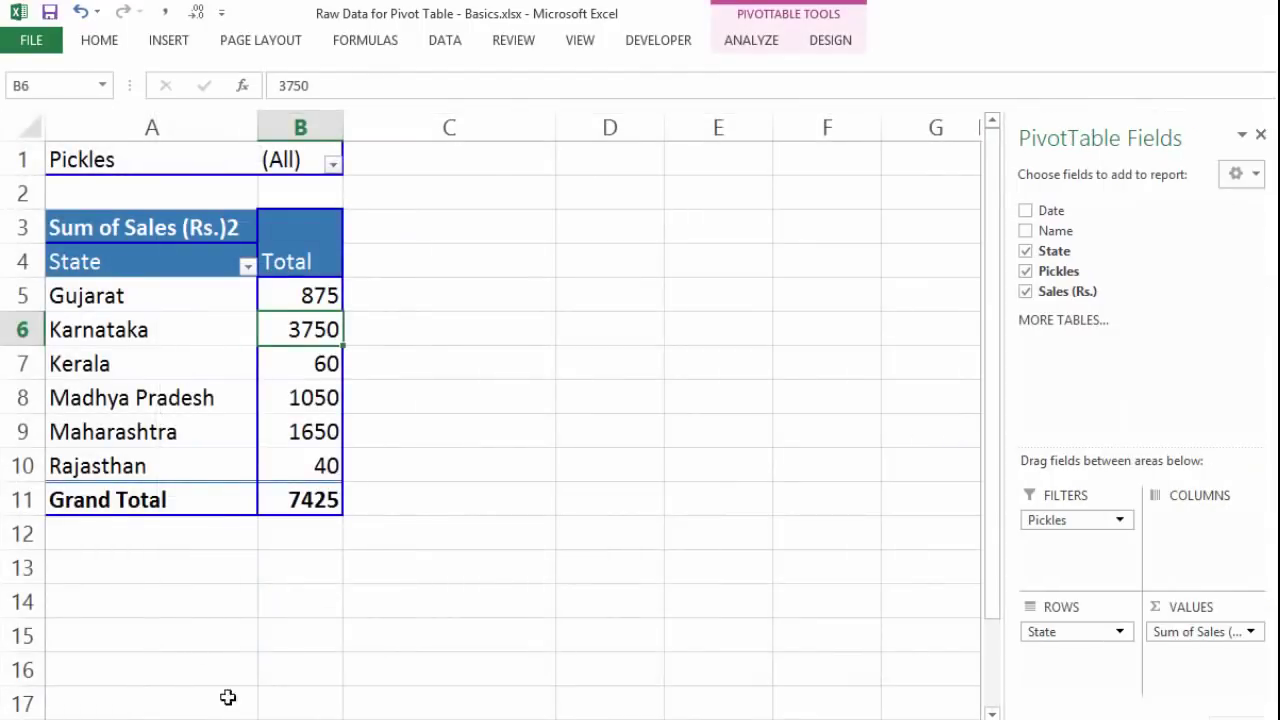
right_click(297, 295)
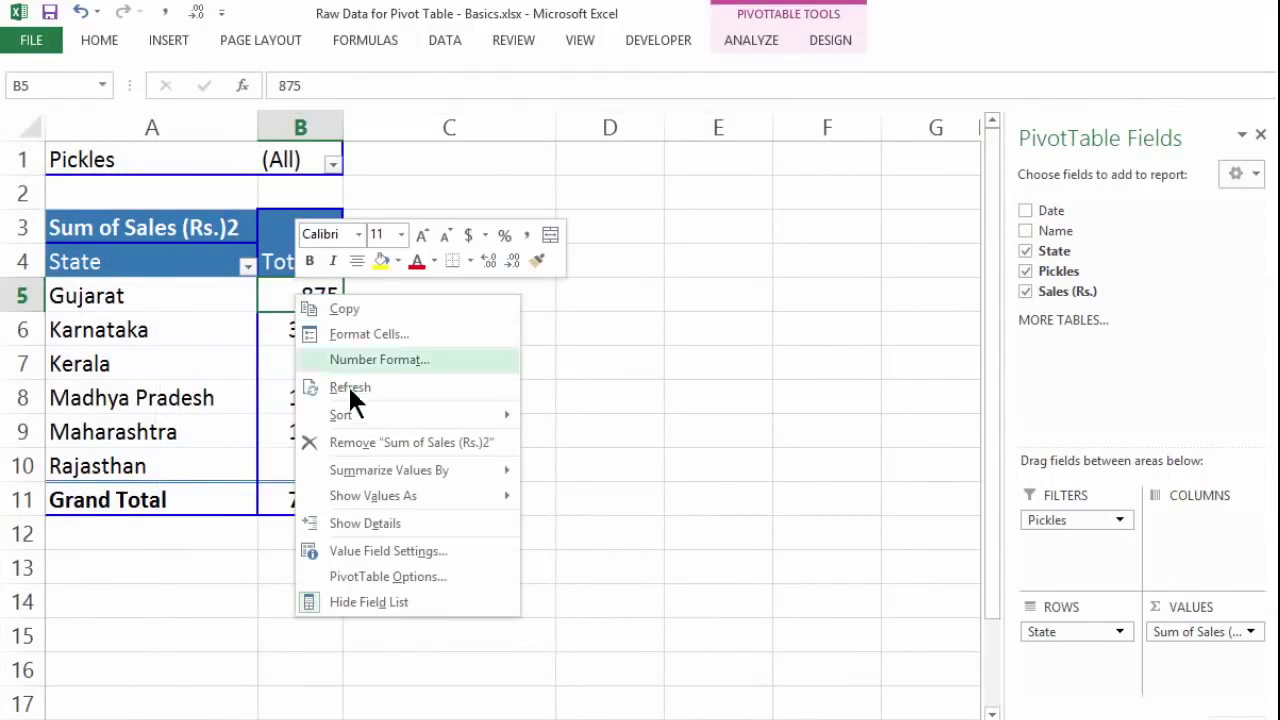
mouse_move(353, 411)
click(604, 438)
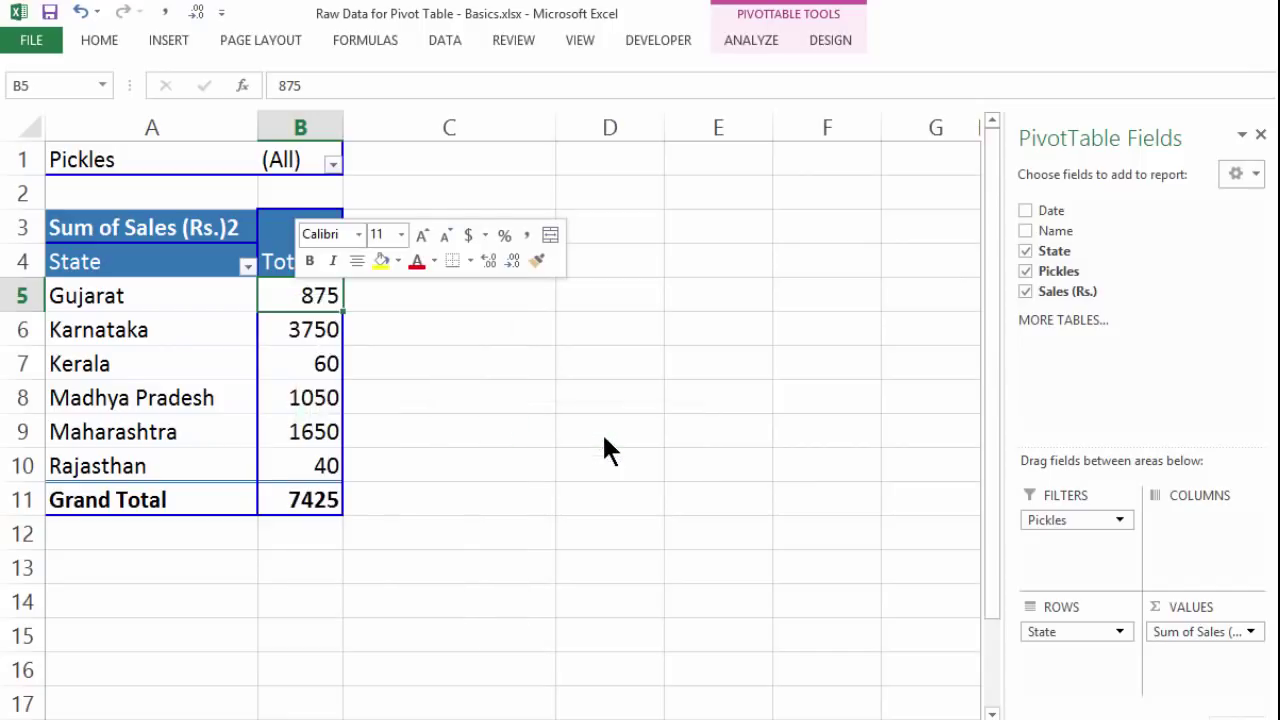
key(ctrl+Page_Up)
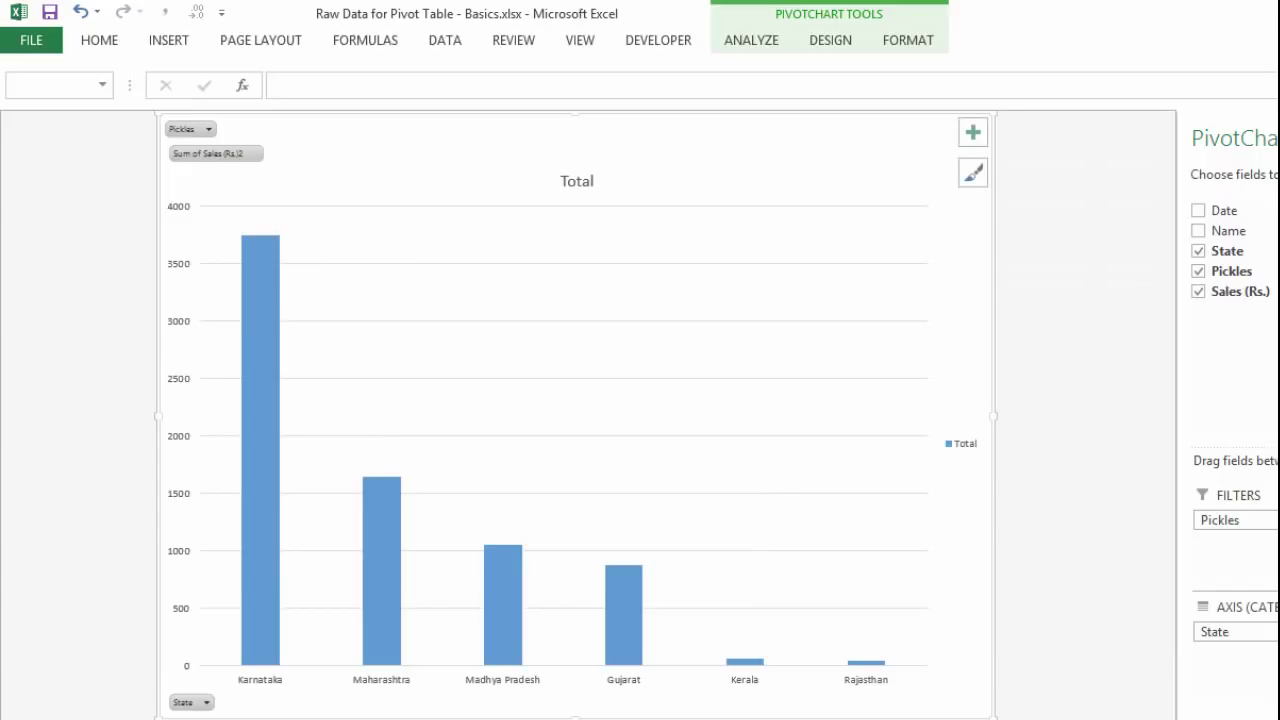
key(ctrl+Page_Down)
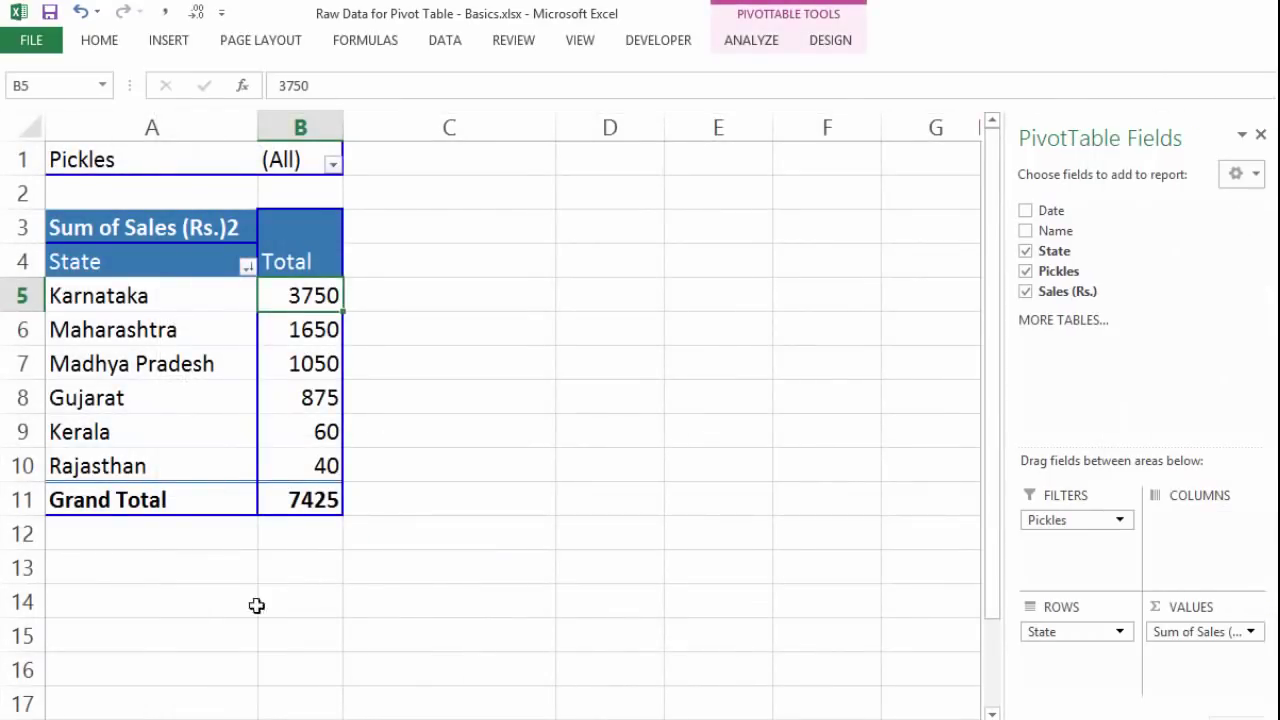
mouse_move(302, 413)
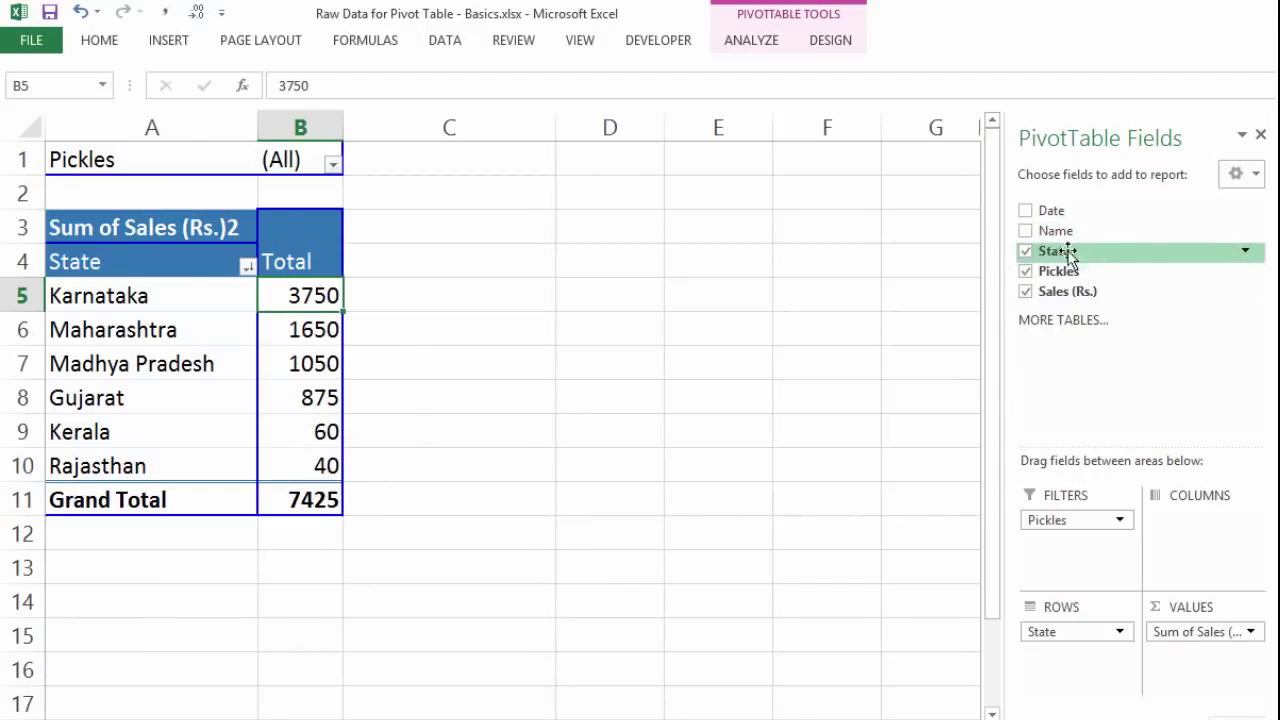
- Remove State, Pickles and Sales (Rs.) from the pivot and put Date in the rows
click(1025, 251)
click(1025, 271)
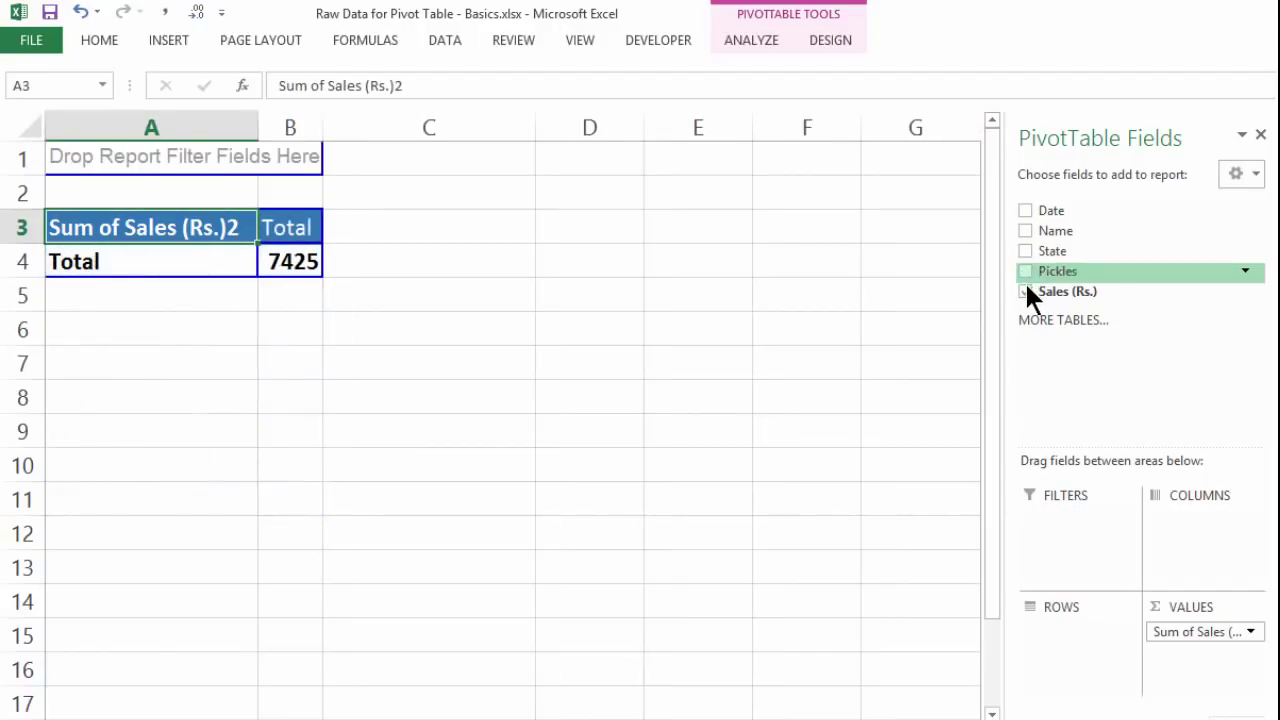
click(1025, 290)
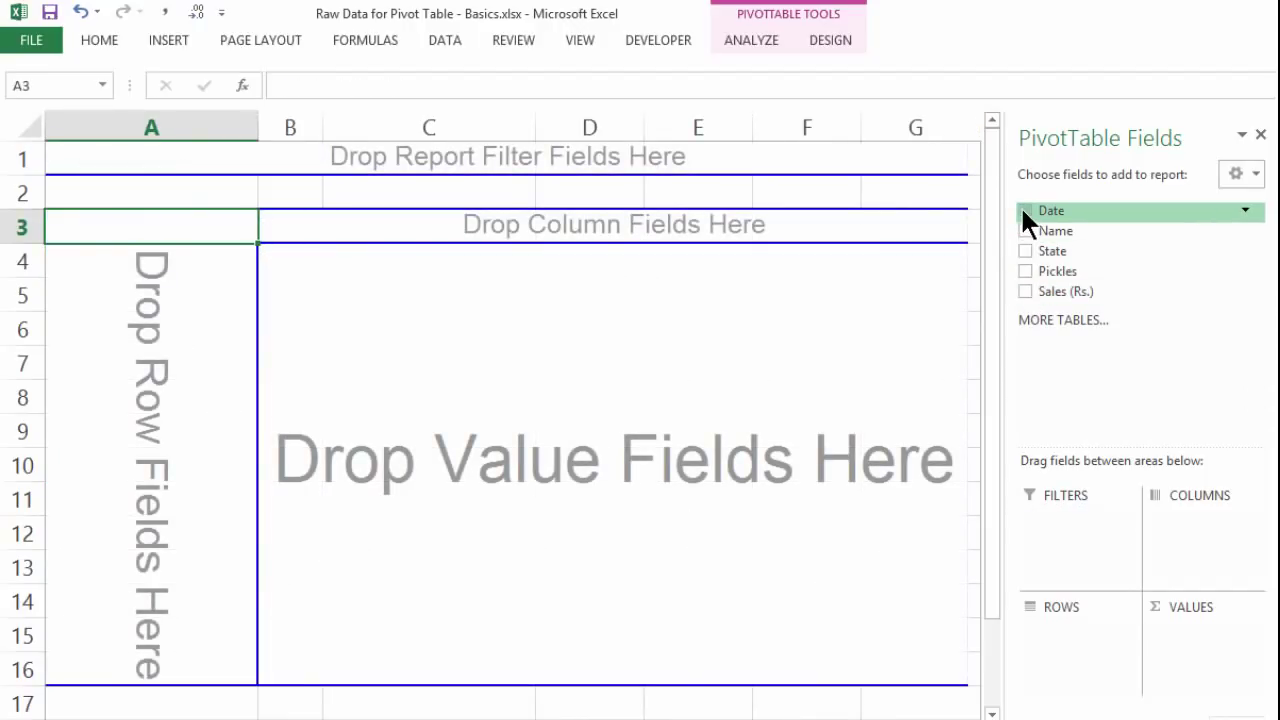
drag(1021, 207, 205, 350)
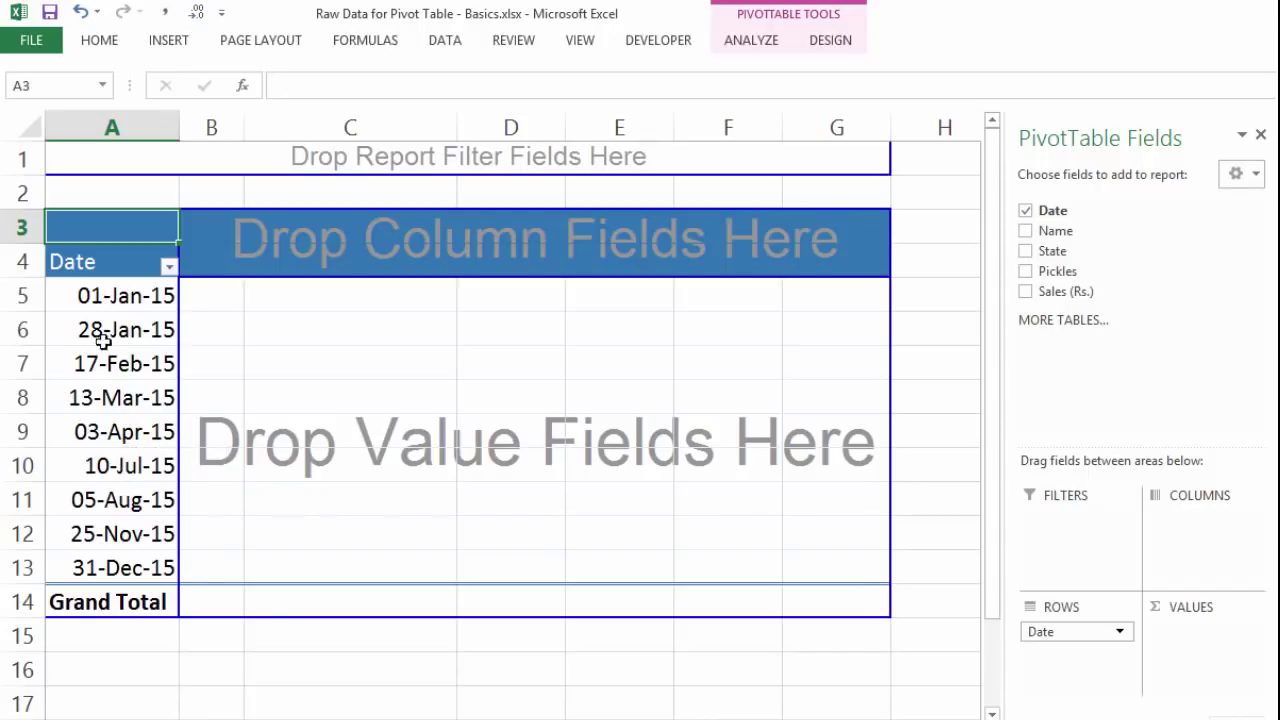
click(103, 405)
- Group the pivot's dates by Months and Years so 2015 shows its months Jan to Dec
right_click(103, 405)
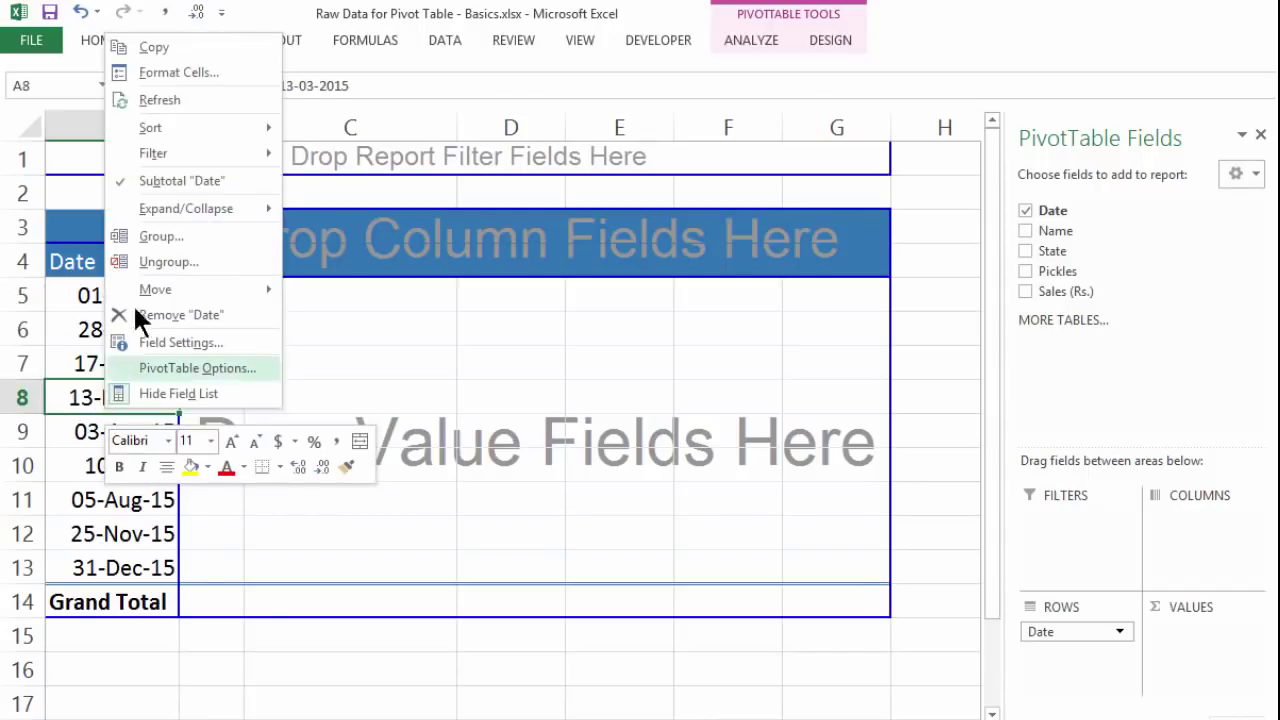
click(155, 238)
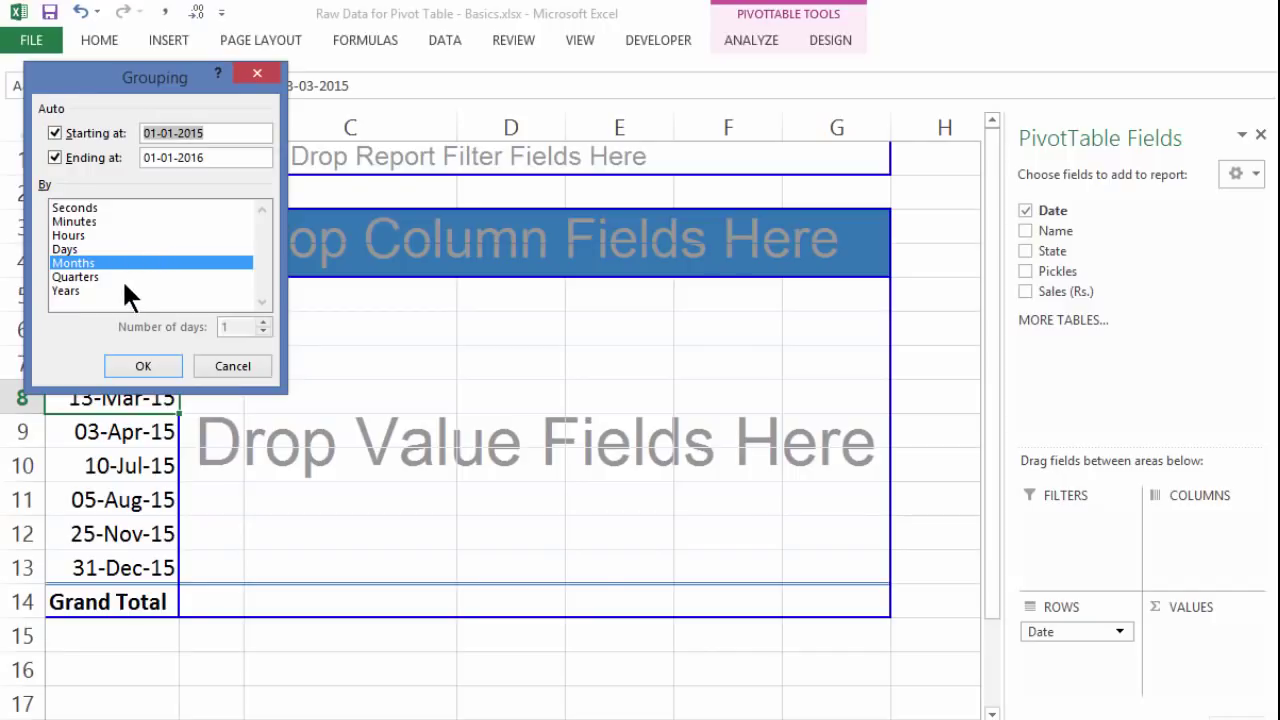
click(74, 291)
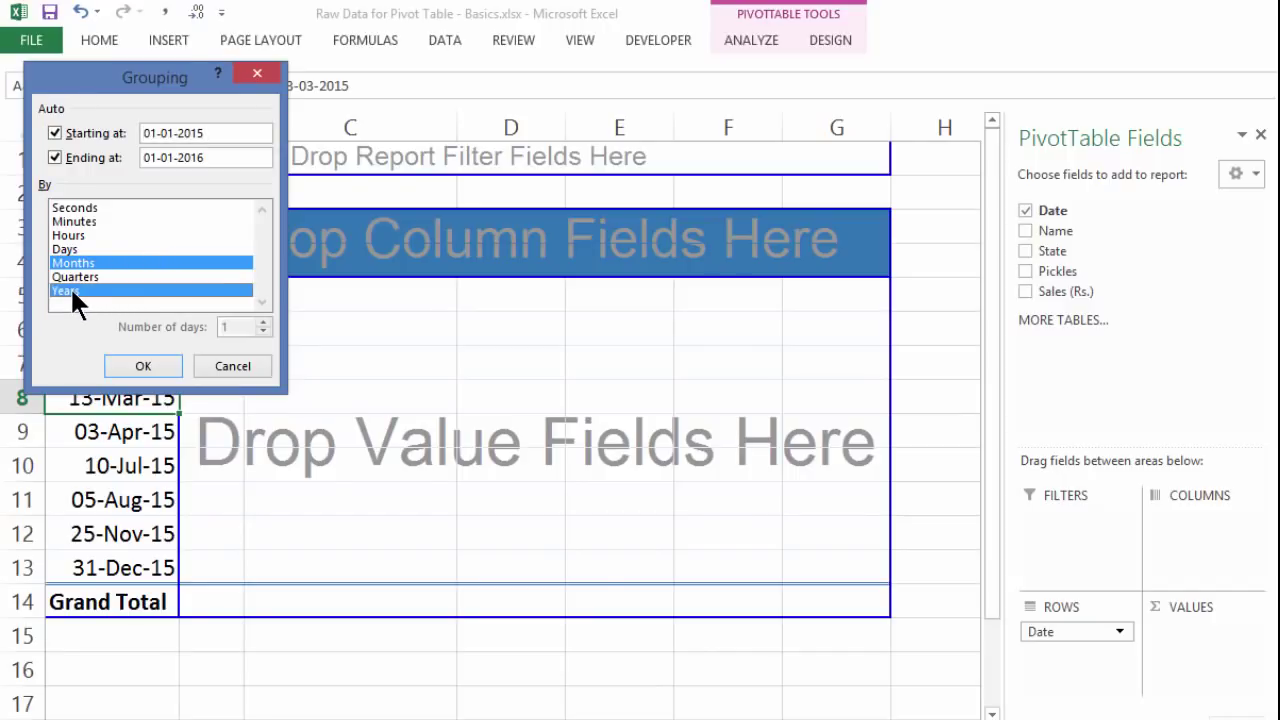
click(136, 364)
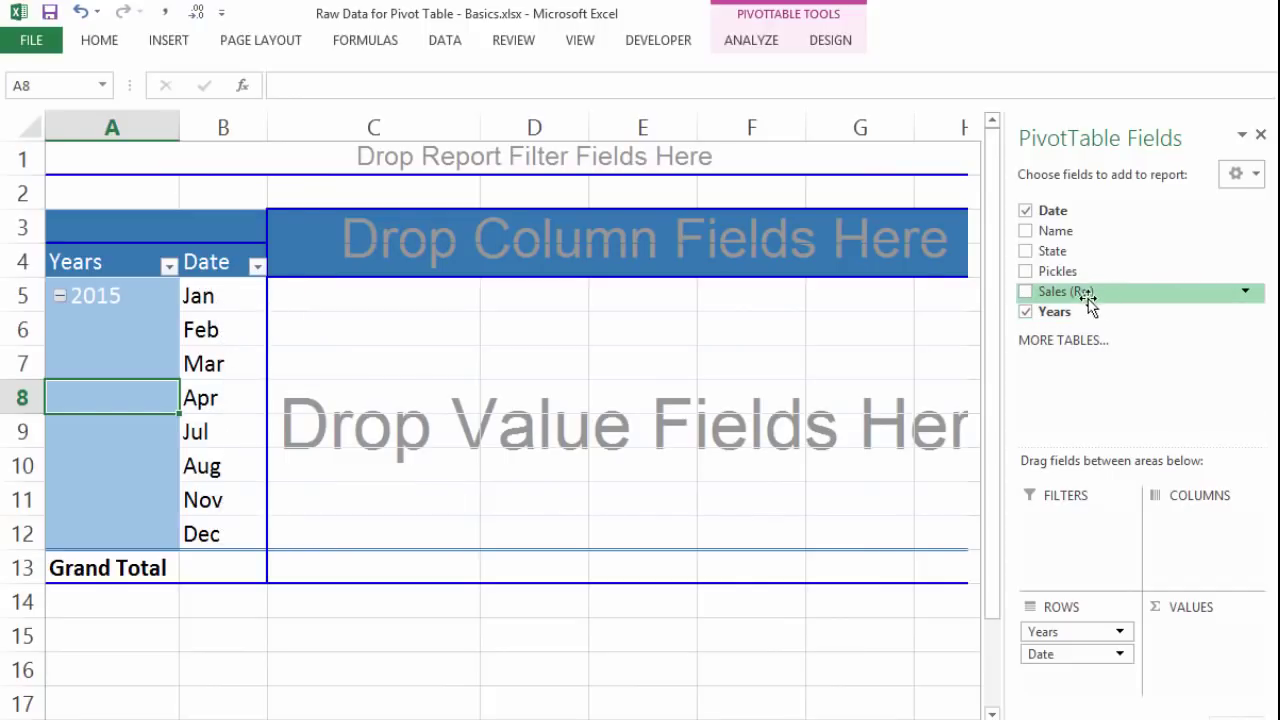
- Add Sales (Rs.) to Values and Pickles to Columns, giving Carrot 3750 through Tomato 490, total 7425
drag(1068, 293, 433, 390)
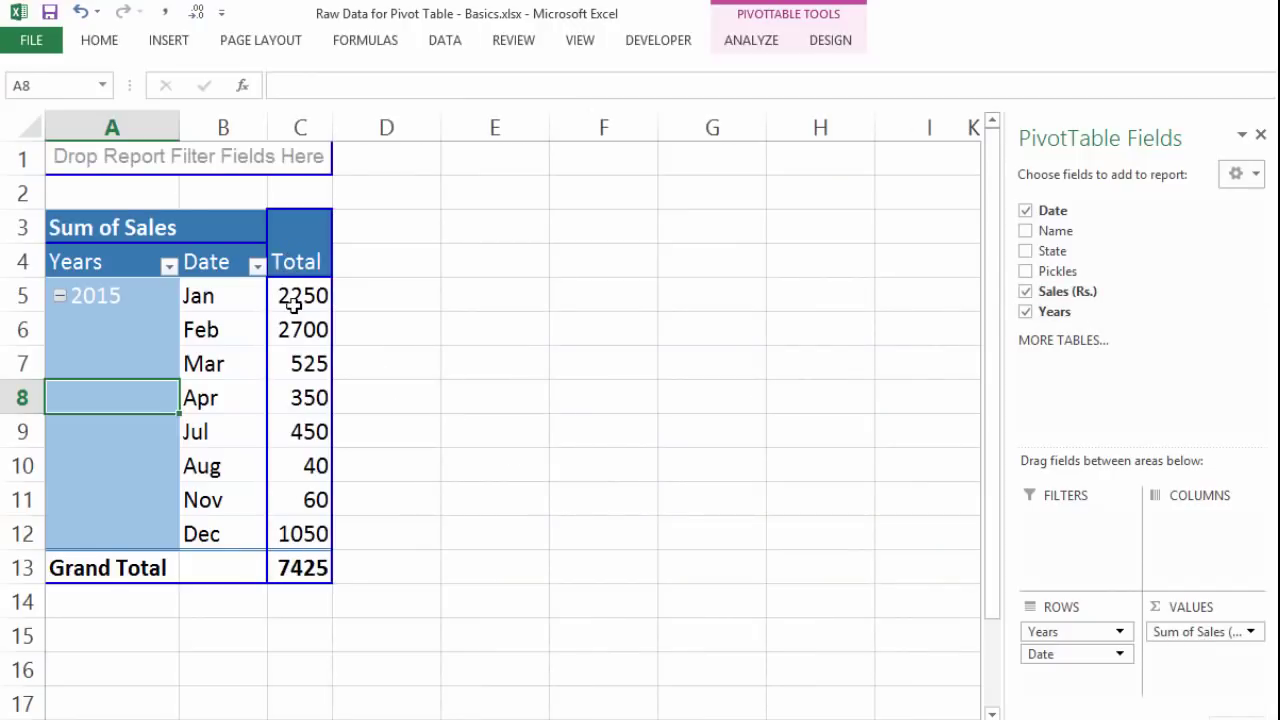
mouse_move(292, 306)
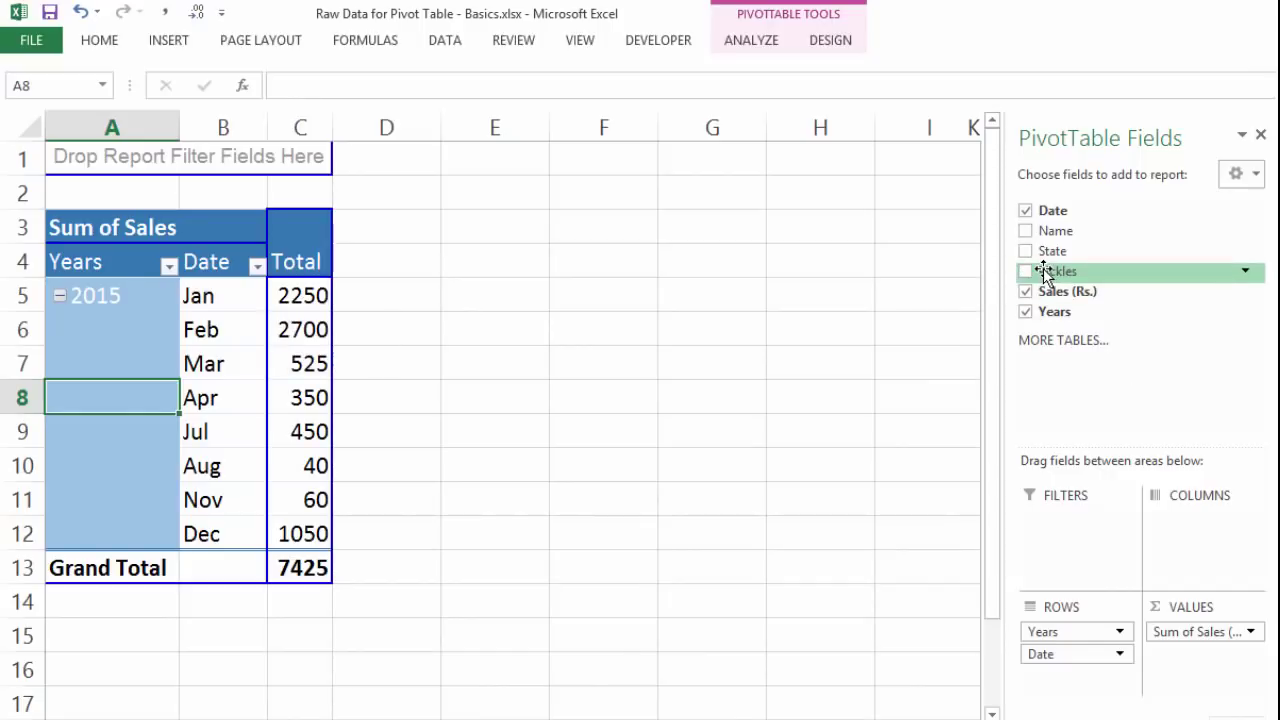
drag(1043, 272, 297, 246)
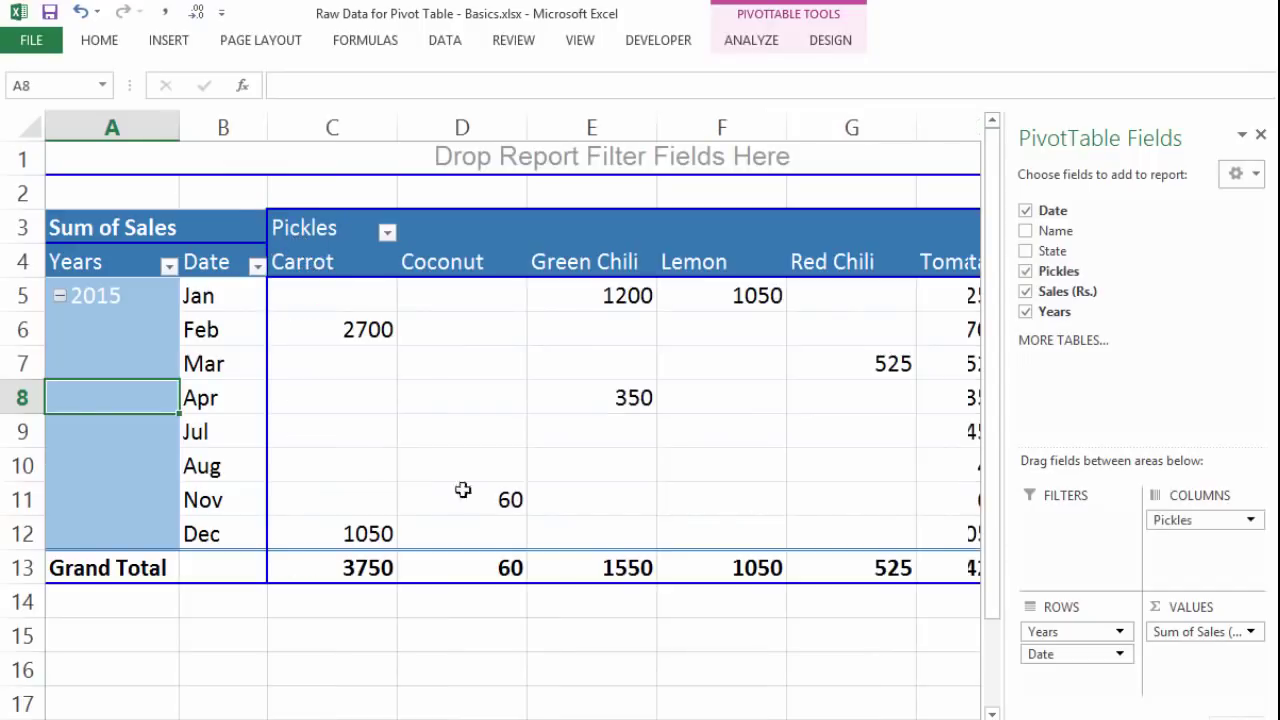
click(634, 674)
ctrl+scroll(623, 603, down, 2)
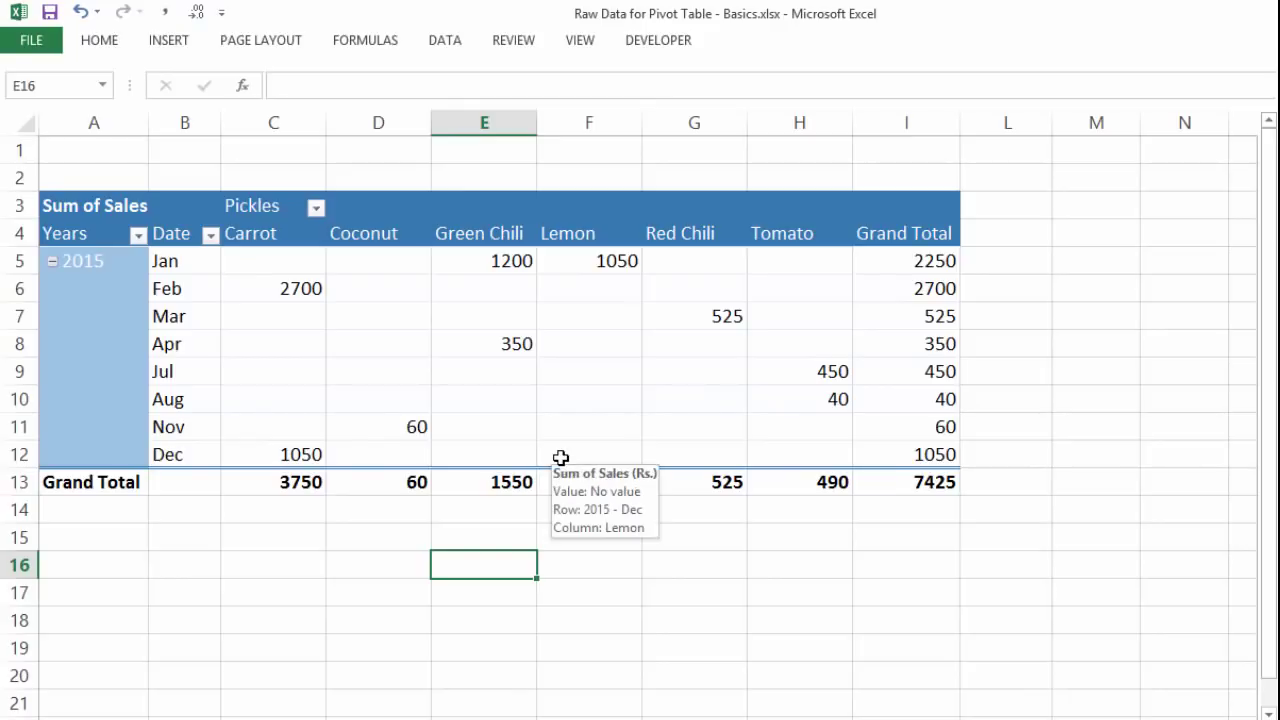
drag(474, 254, 600, 262)
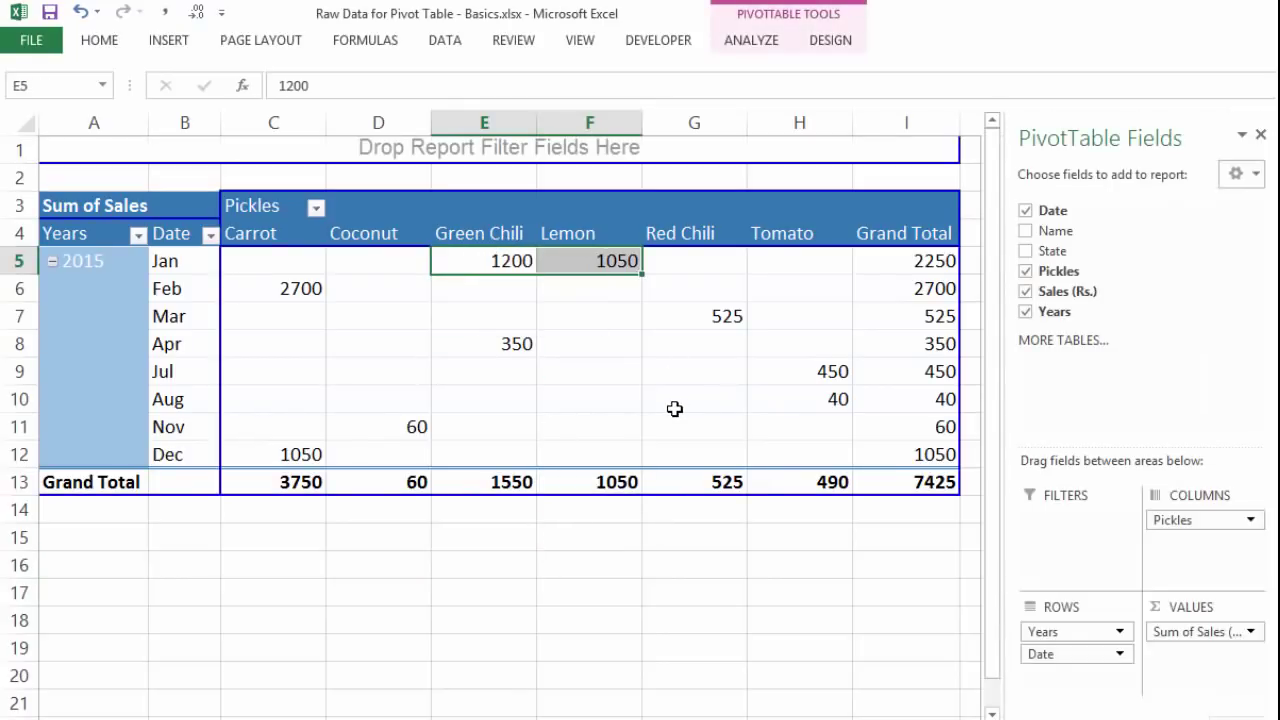